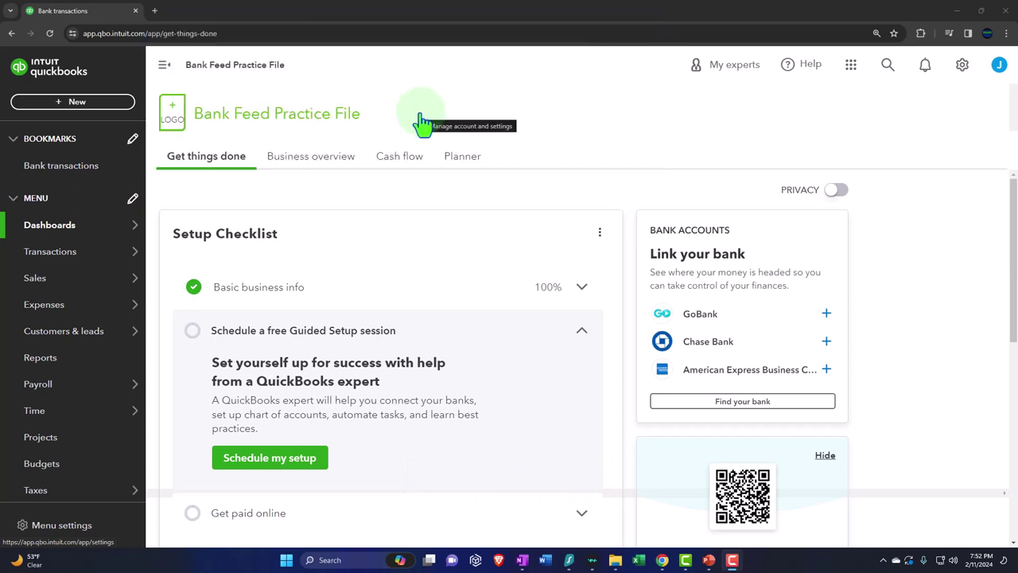
- Look over the + New menu and sidebar flyouts, ending on Transactions > Bank transactions
left_click(102, 107)
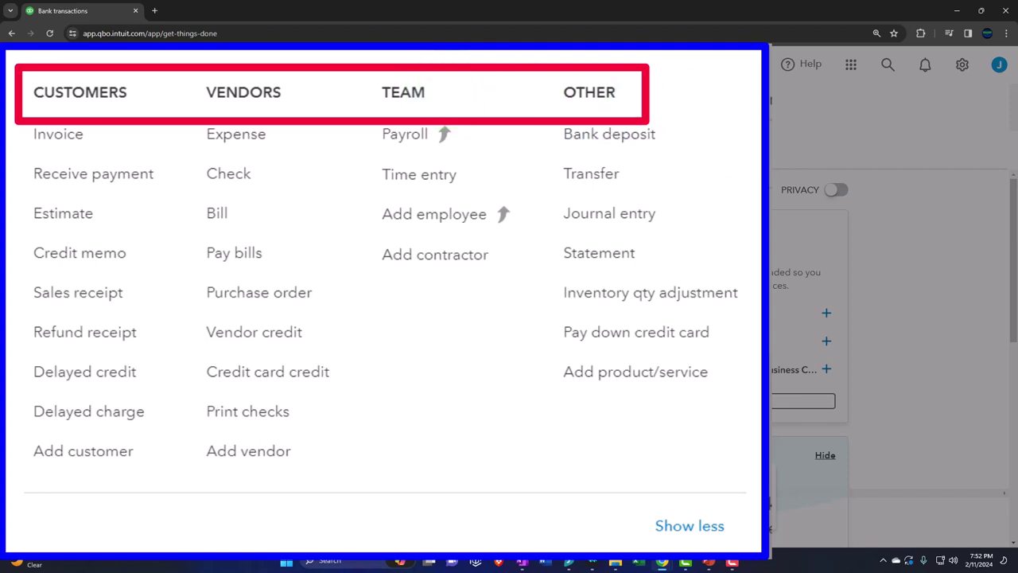
left_click(524, 181)
mouse_move(91, 279)
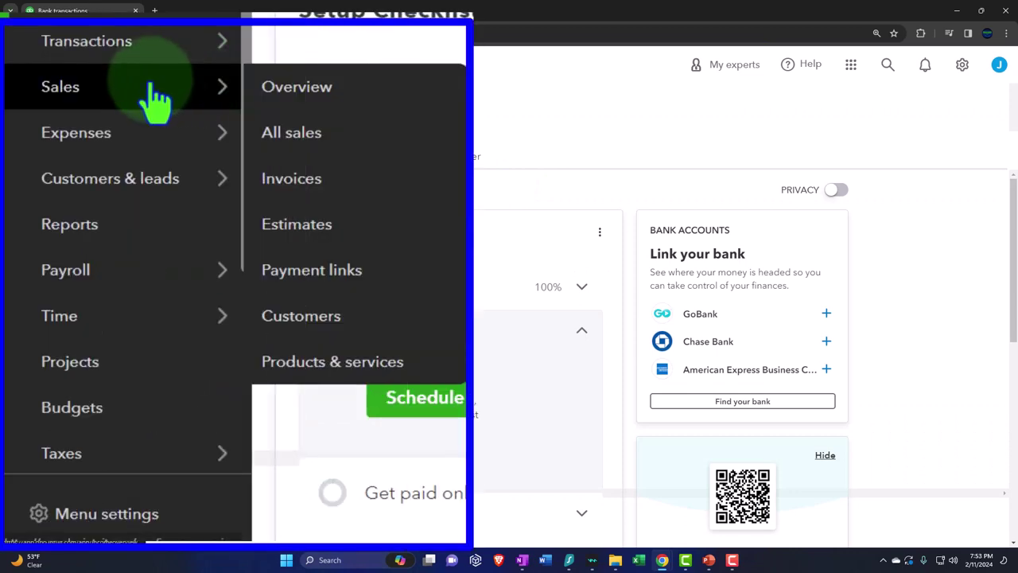
mouse_move(154, 141)
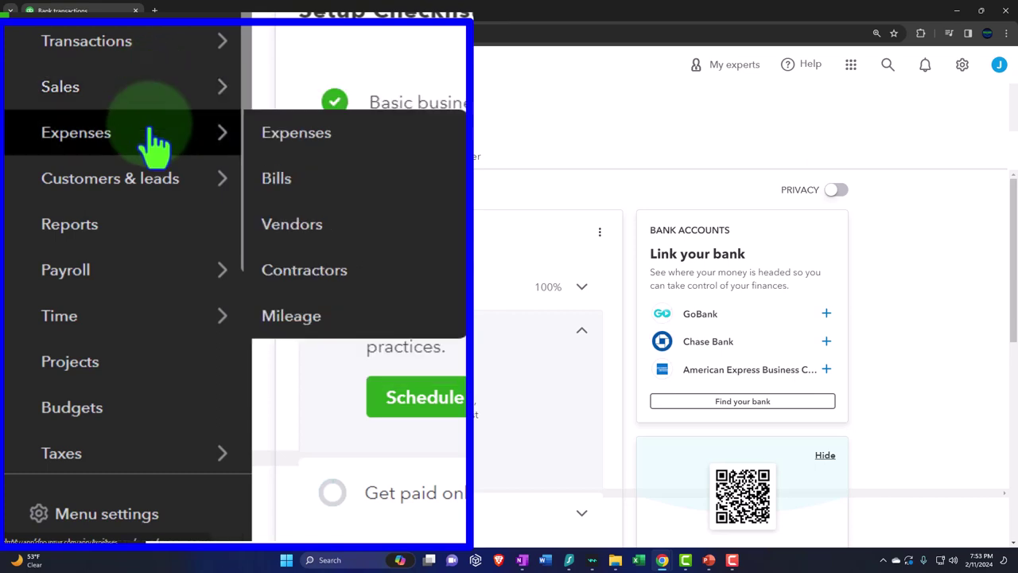
mouse_move(133, 266)
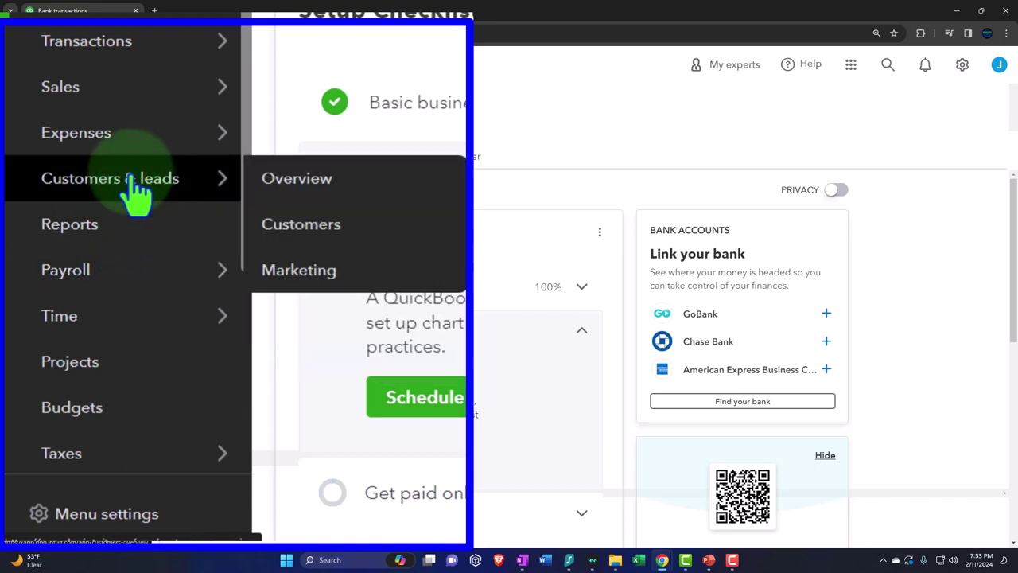
mouse_move(119, 68)
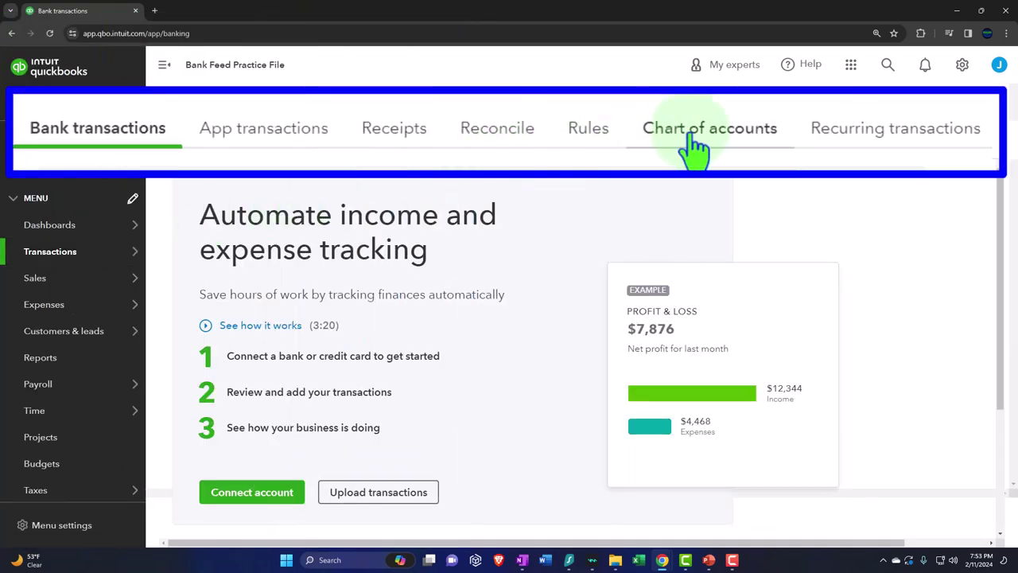
left_click(692, 135)
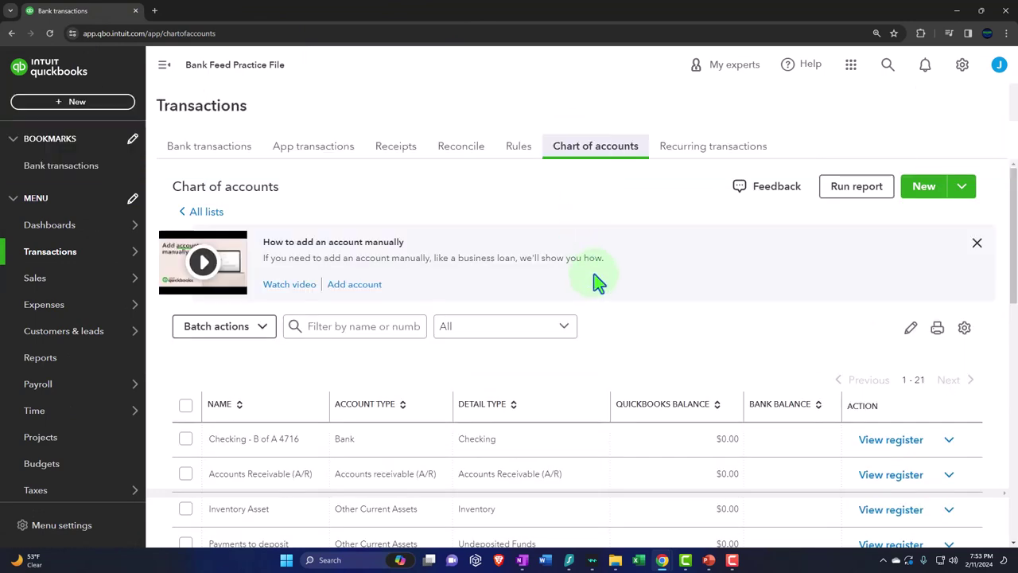
scroll(599, 282, "down", 1)
scroll(557, 238, "down", 1)
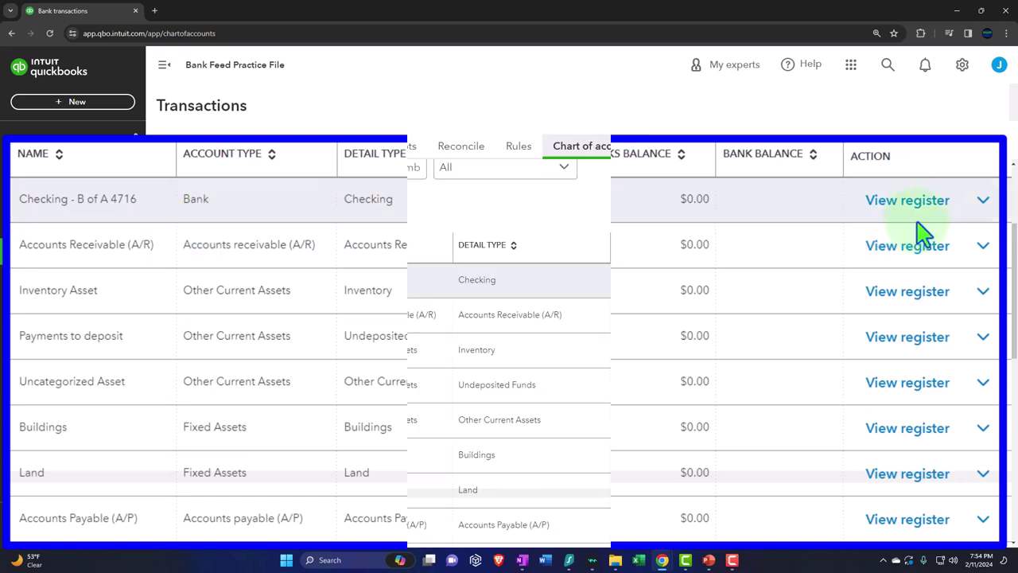
left_click(949, 279)
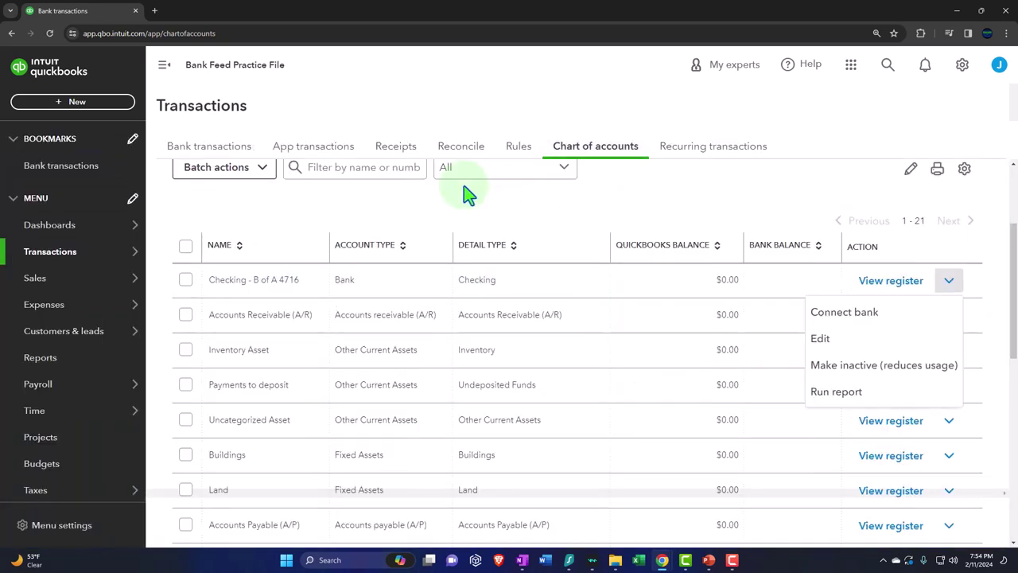
left_click(165, 153)
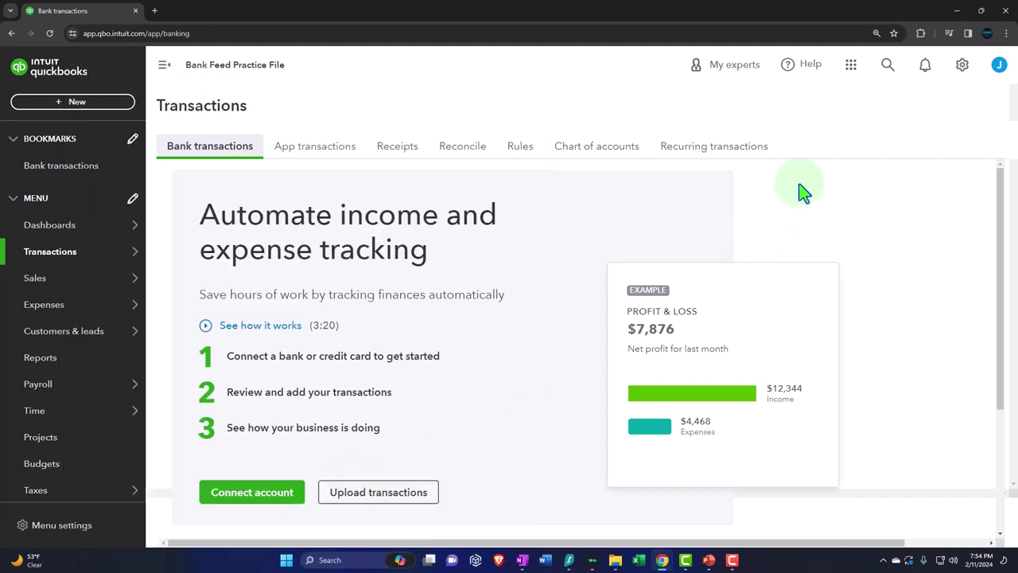
- Minimize Chrome to reveal the Checking1 files on the desktop
left_click(956, 10)
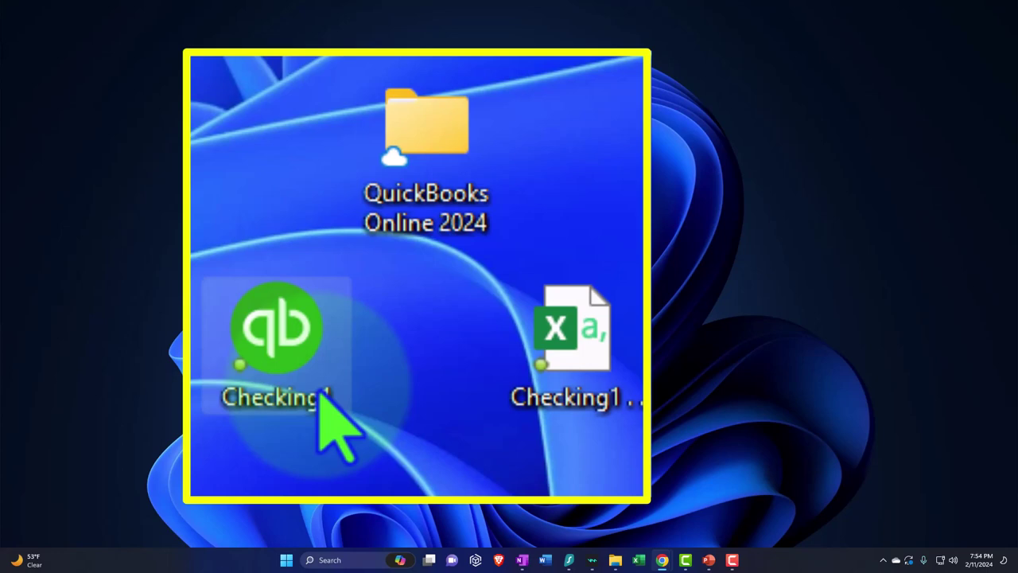
- Open the Checking1 CSV, widen column A so the dates show, then minimize Excel
double_click(549, 361)
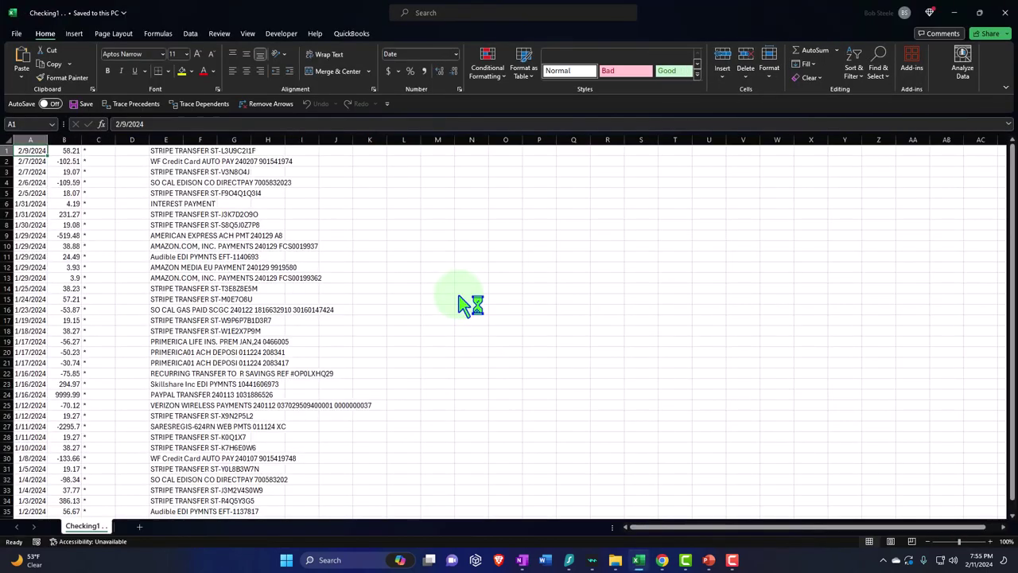
left_click(370, 277)
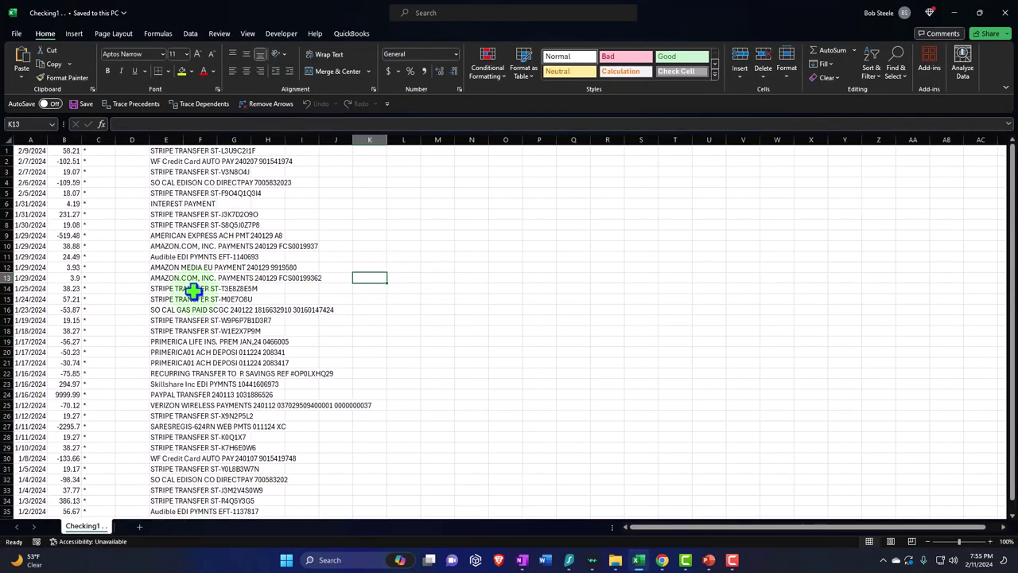
scroll(193, 291, "up", 3)
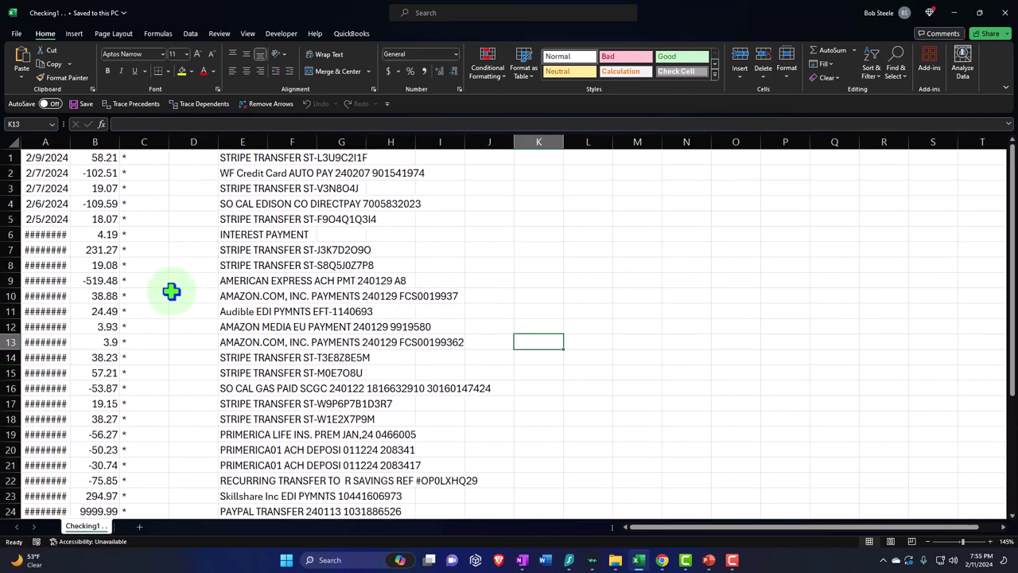
left_click_drag(70, 141, 87, 141)
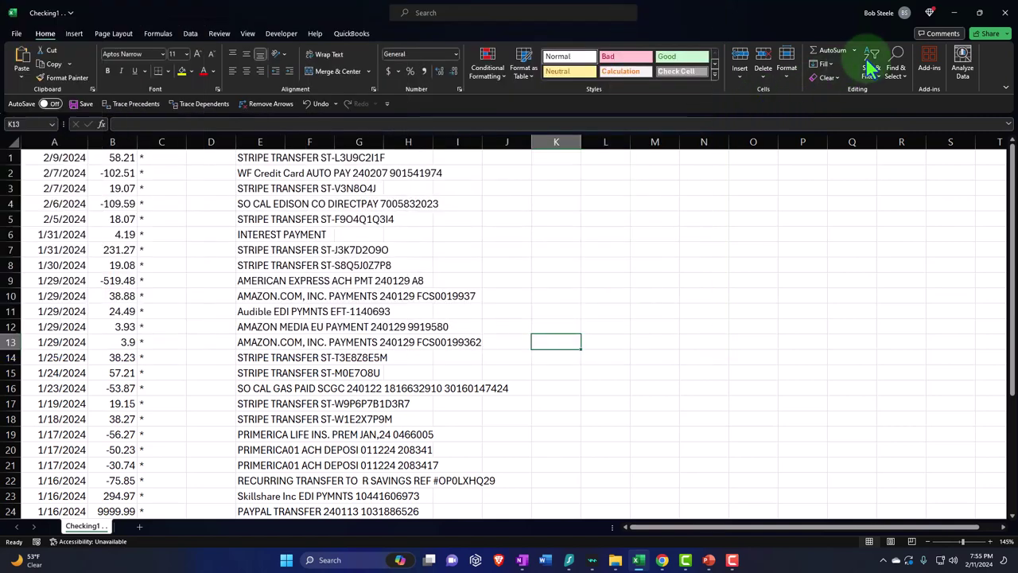
left_click(954, 20)
- Restore the QuickBooks Bank transactions page and choose Upload transactions
mouse_move(661, 560)
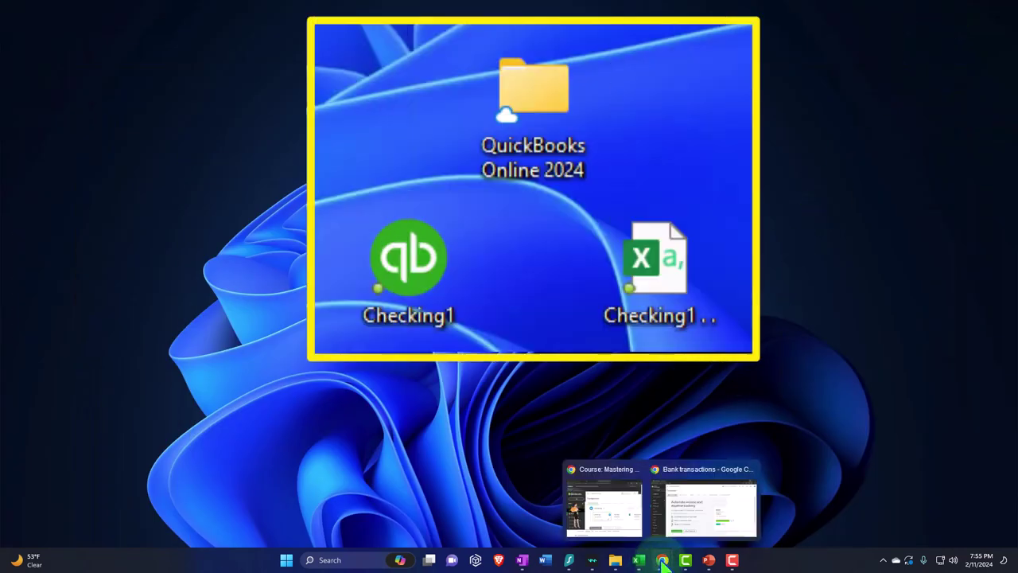
left_click(711, 512)
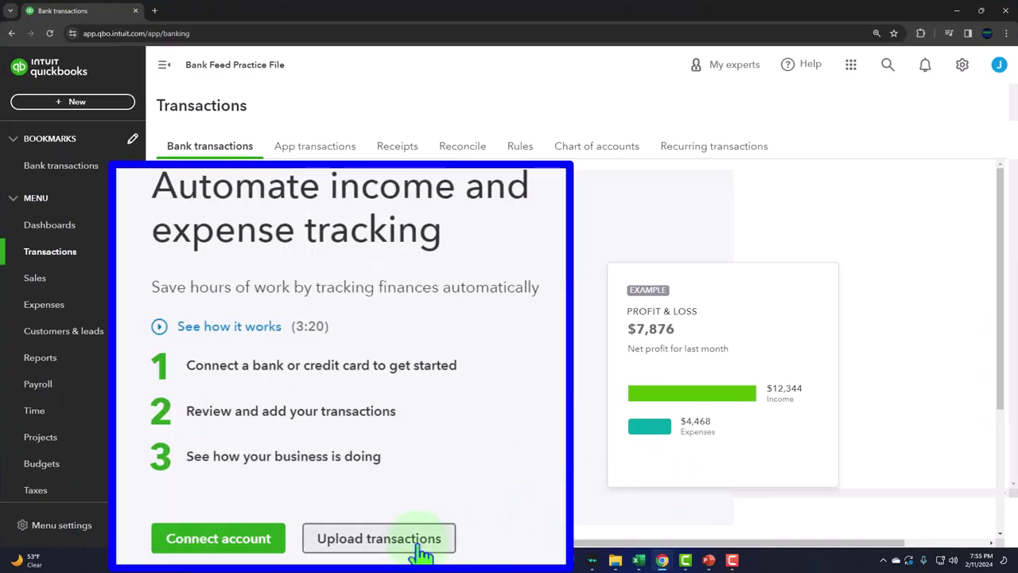
left_click(408, 504)
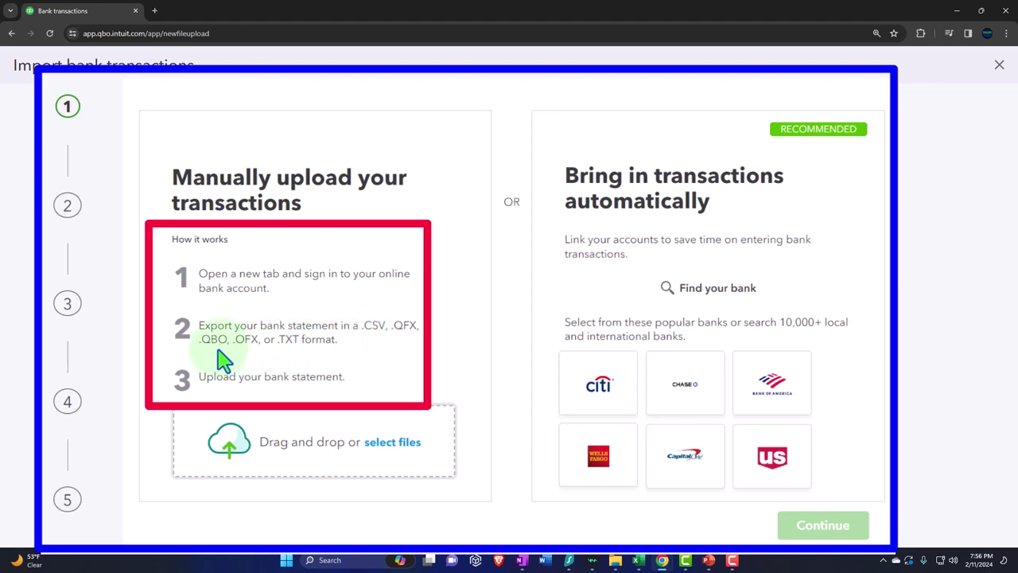
- Switch from Chrome to Excel and launch a new blank Book1 workbook from the taskbar icon
left_click(954, 13)
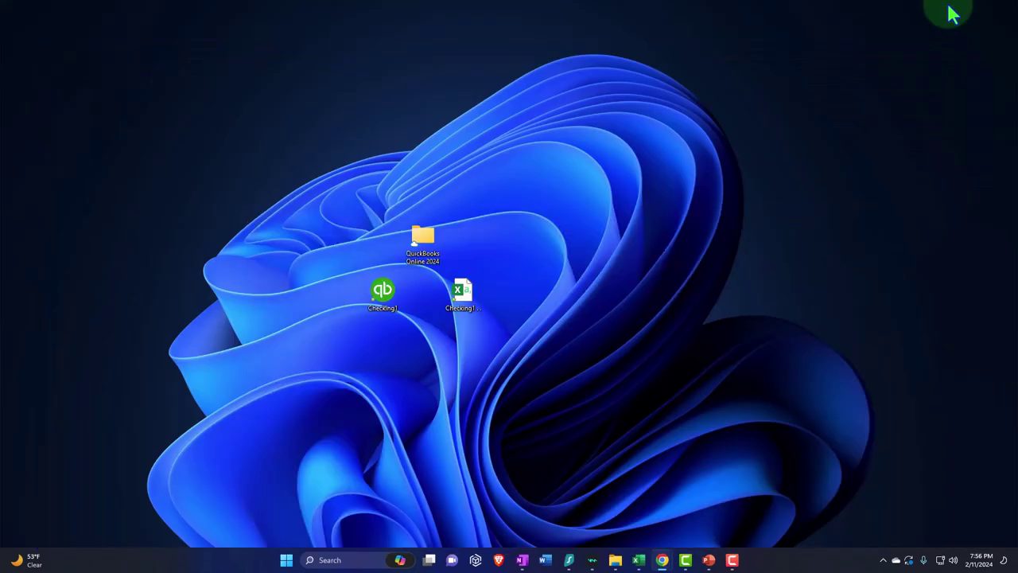
left_click(638, 560)
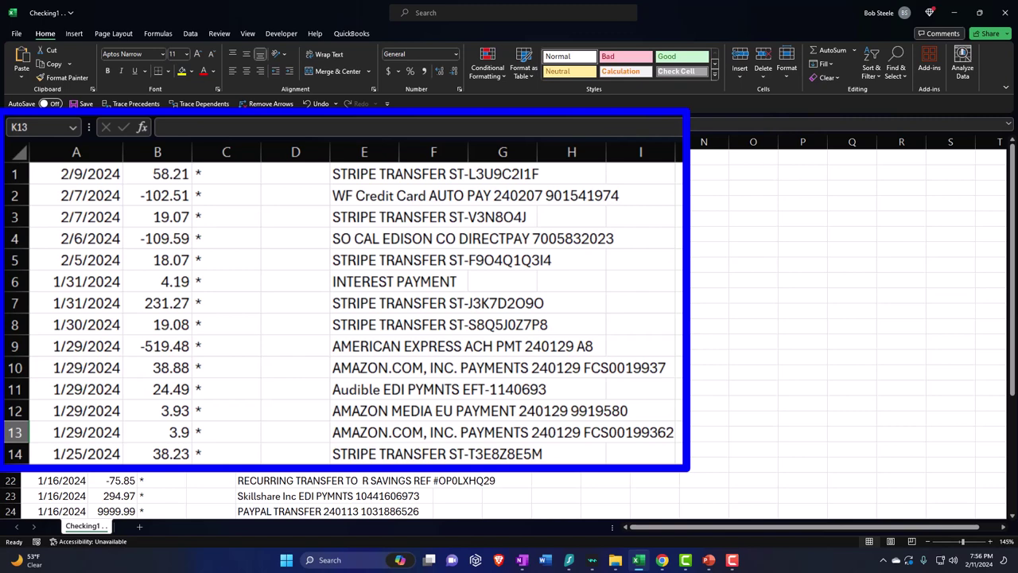
right_click(637, 559)
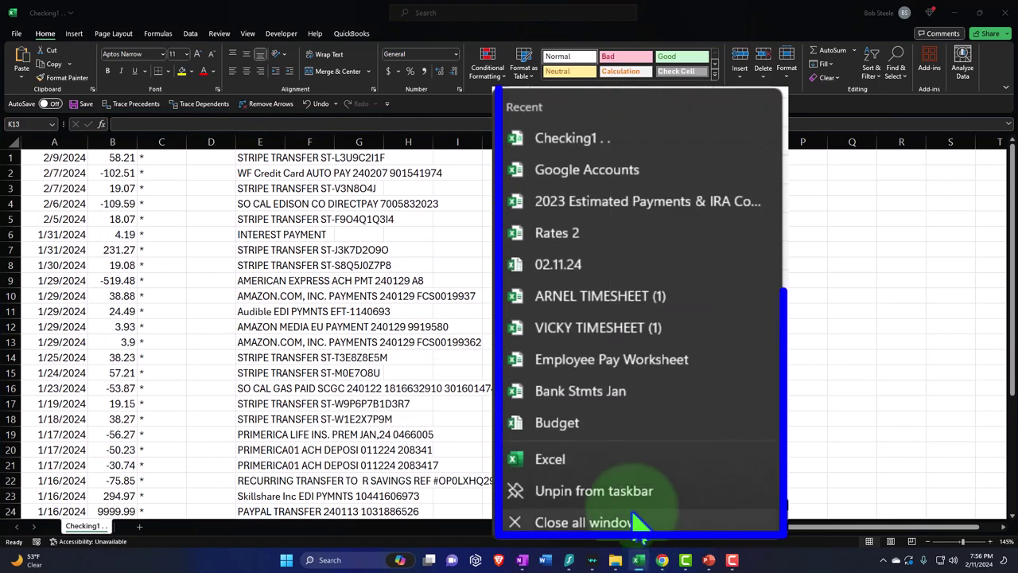
left_click(608, 463)
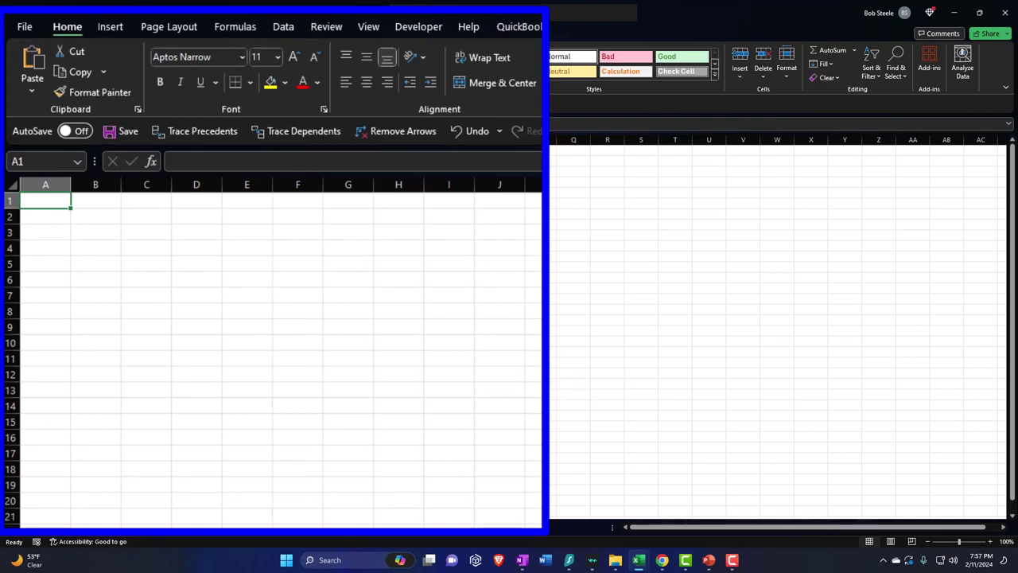
left_click(485, 500)
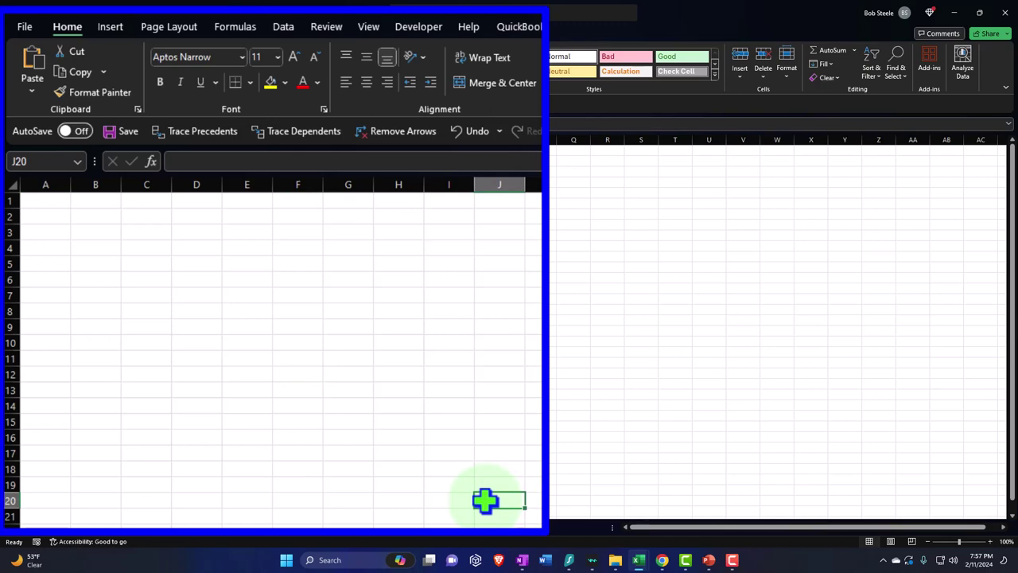
scroll(485, 499, "up", 6)
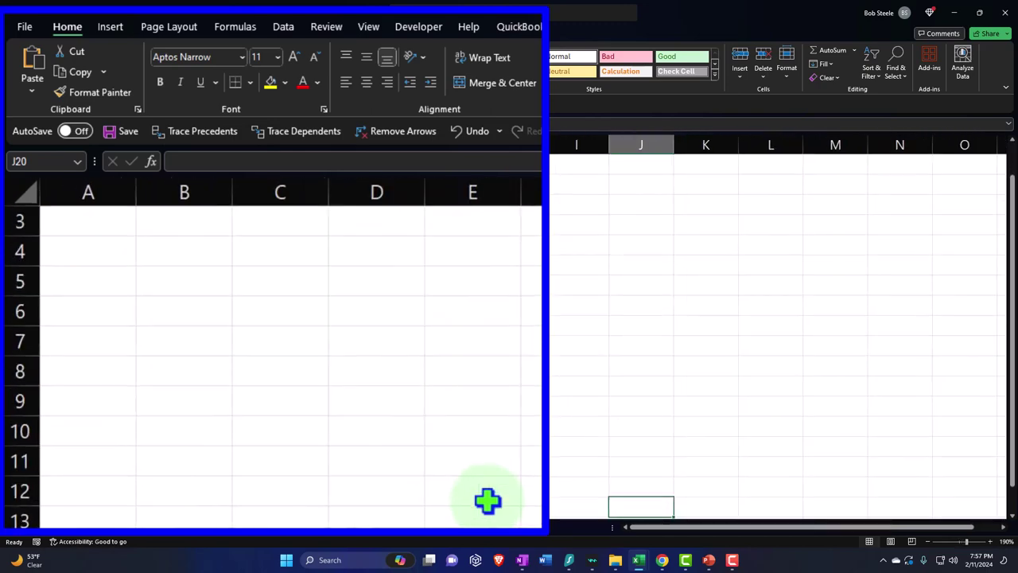
scroll(487, 500, "up", 4)
scroll(144, 403, "up", 3)
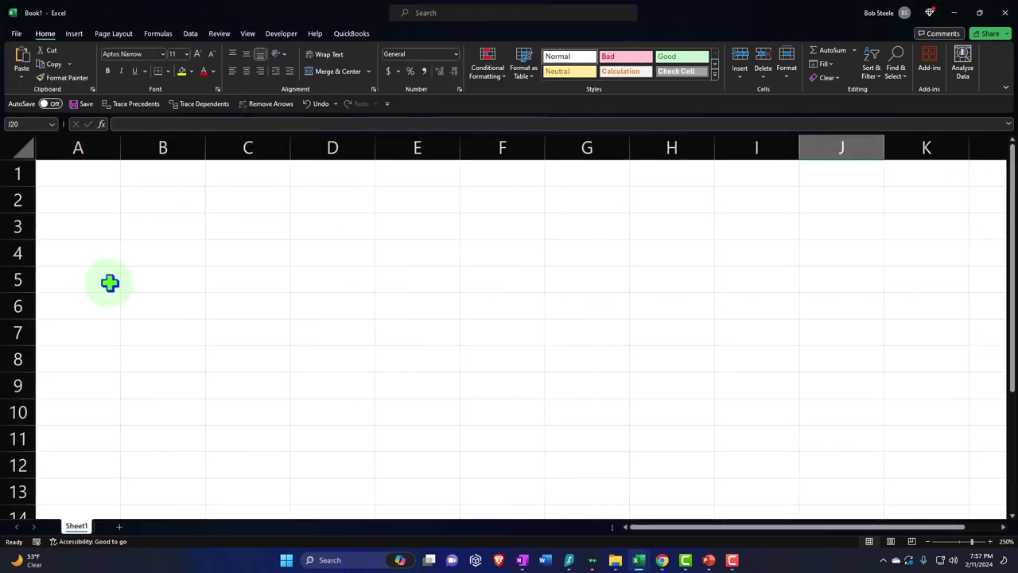
- Format all Book1 cells with 2 decimals, no currency symbol, and red parenthesized negatives
left_click(24, 147)
right_click(259, 234)
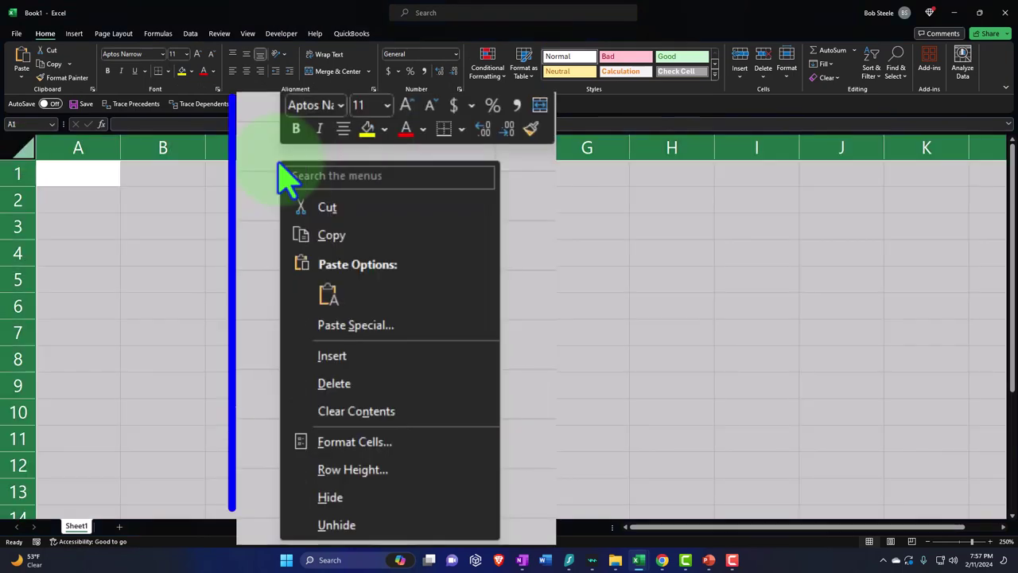
left_click(373, 441)
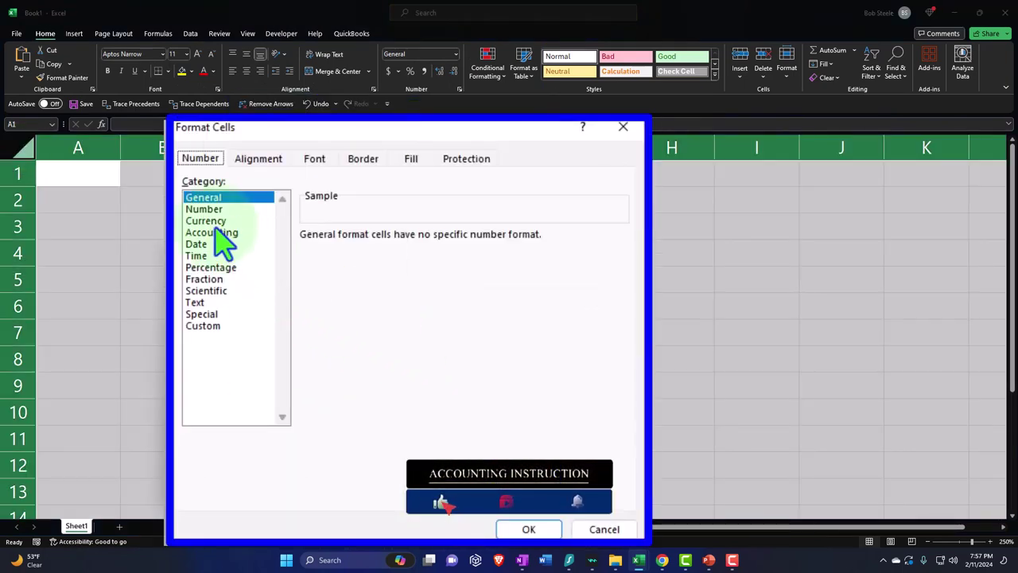
left_click(208, 220)
left_click(362, 328)
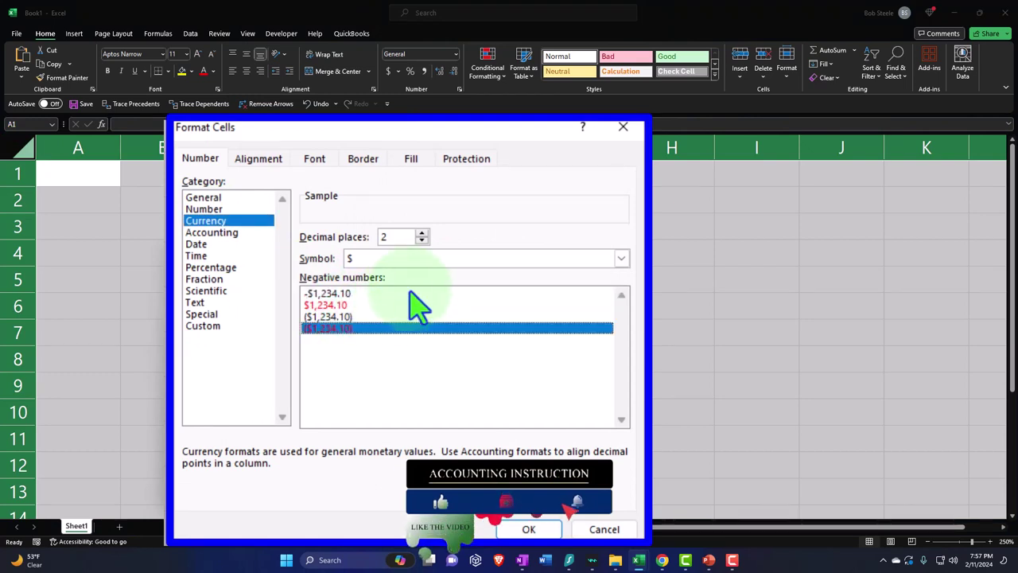
left_click(416, 261)
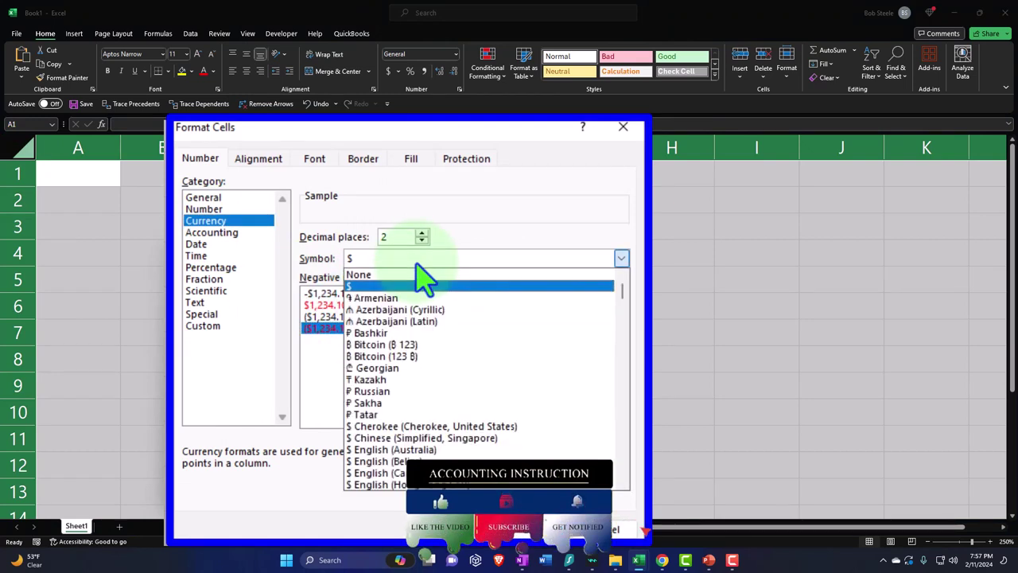
left_click(416, 276)
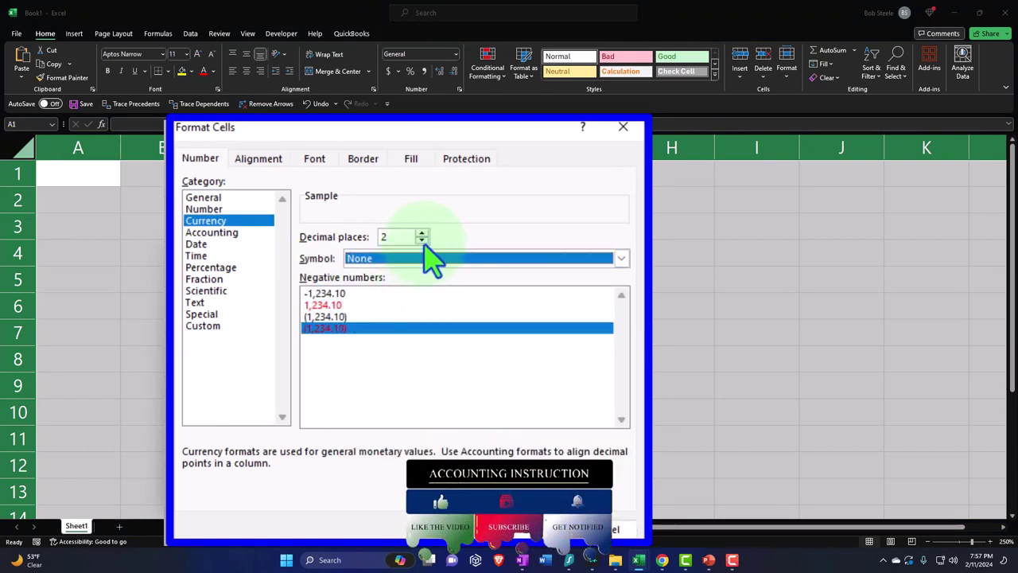
left_click(541, 528)
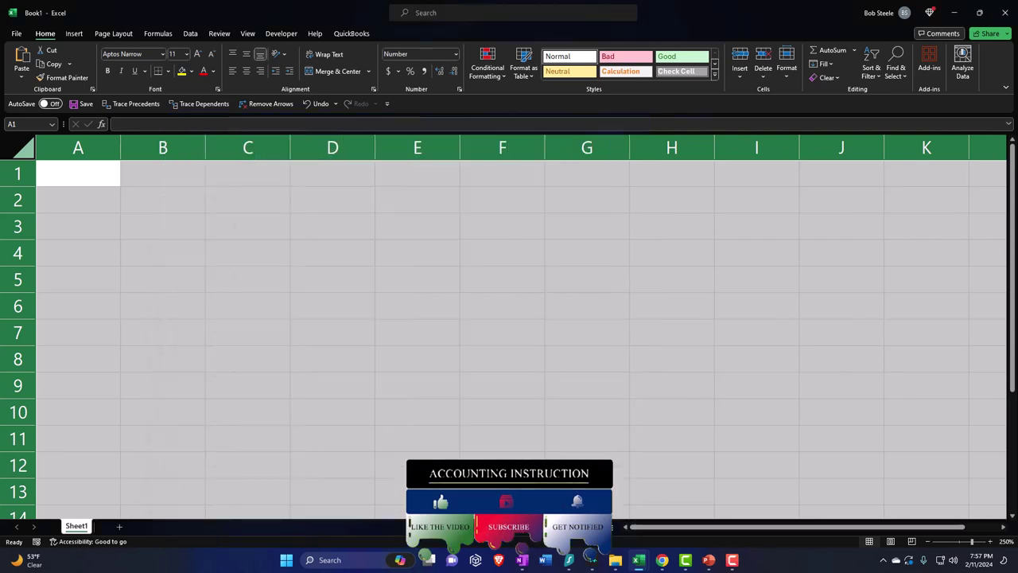
- Glance at the Checking1 bank data, then return to Book1 at cell A1
mouse_move(648, 563)
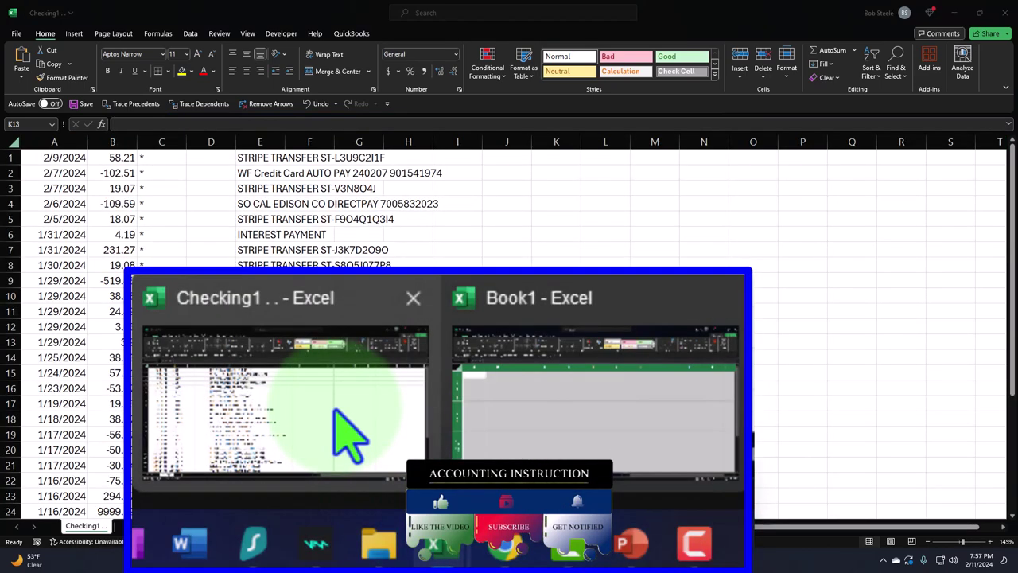
left_click(348, 432)
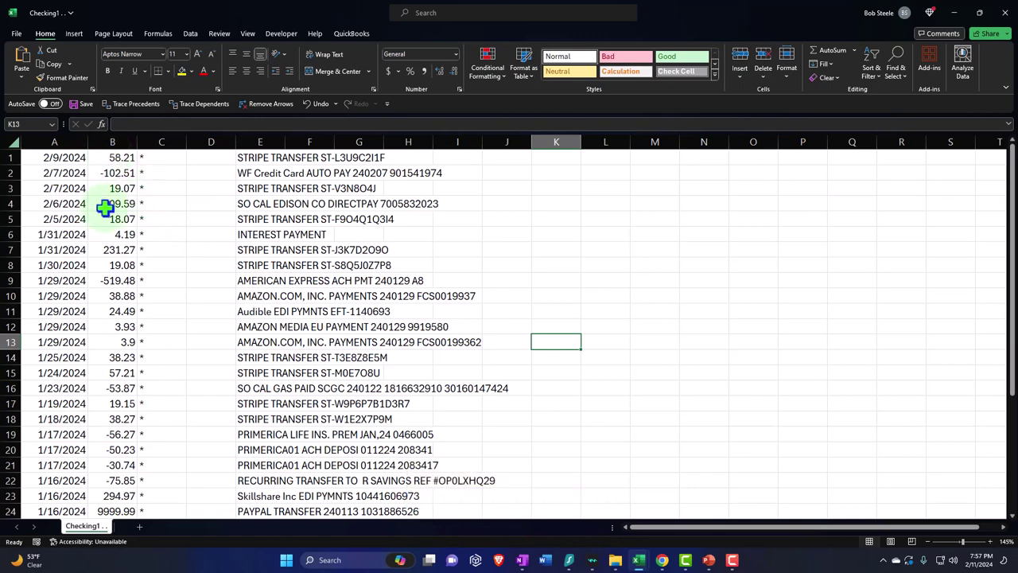
key("alt+Tab")
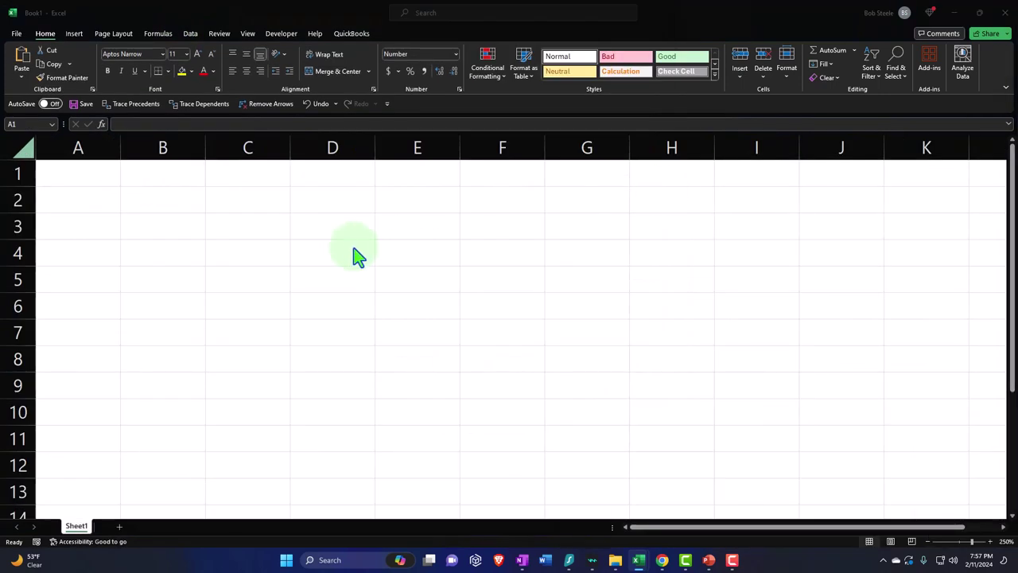
left_click(78, 177)
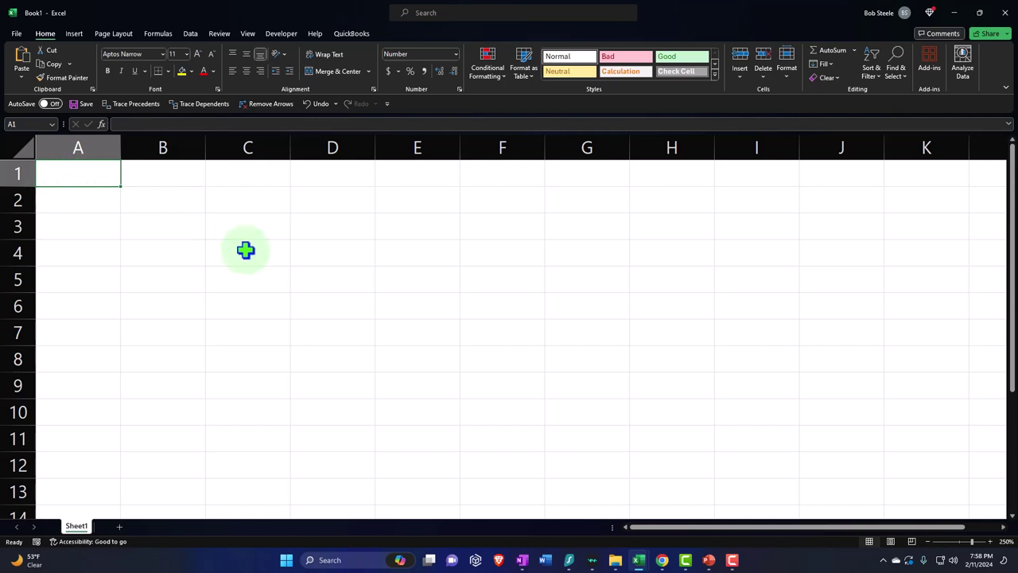
- Enter 1/1/2024 in A1 and format column A as Short Date
type("1/")
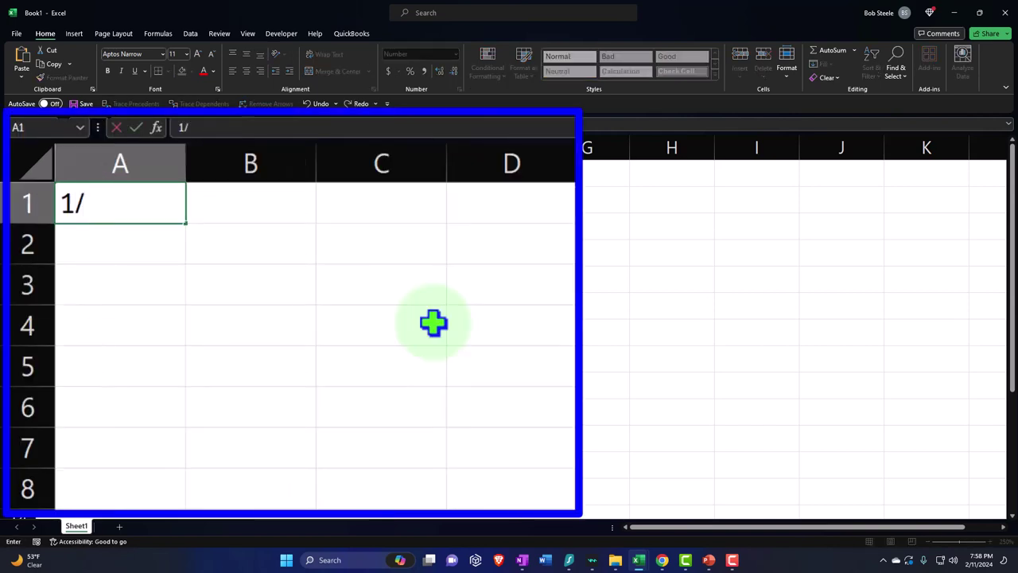
type("1/2024")
key("Return")
key("Up")
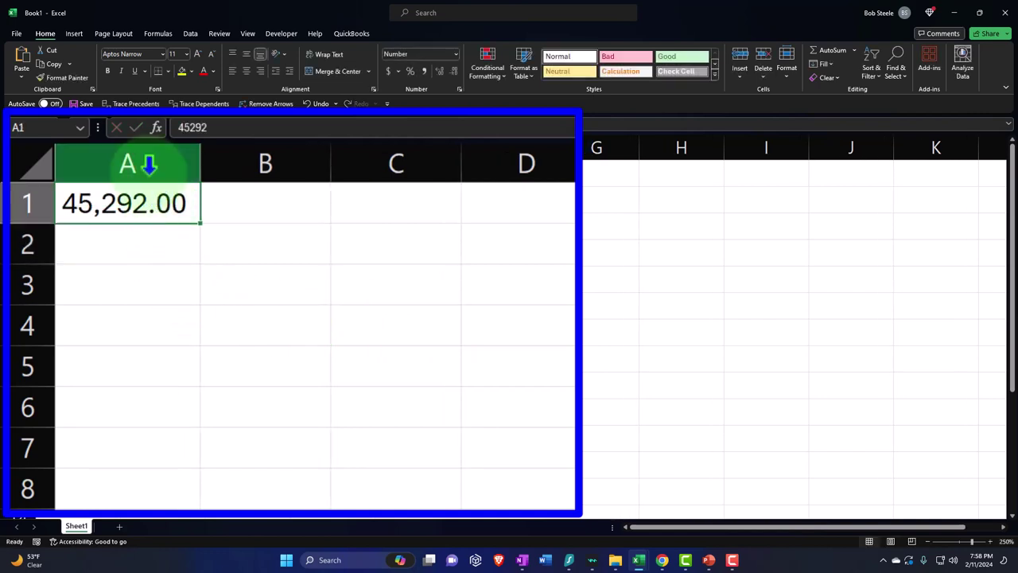
left_click(145, 164)
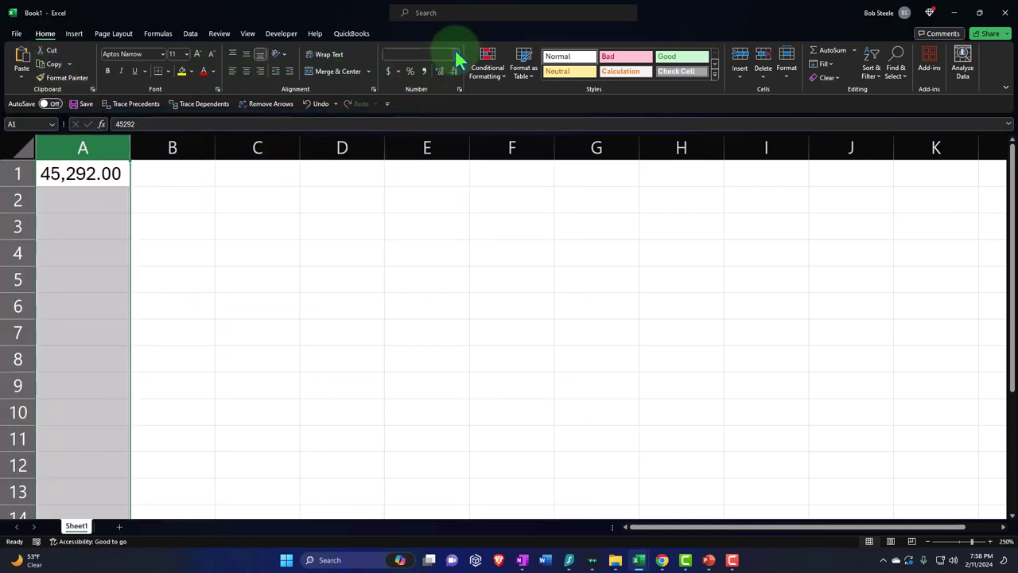
left_click(455, 54)
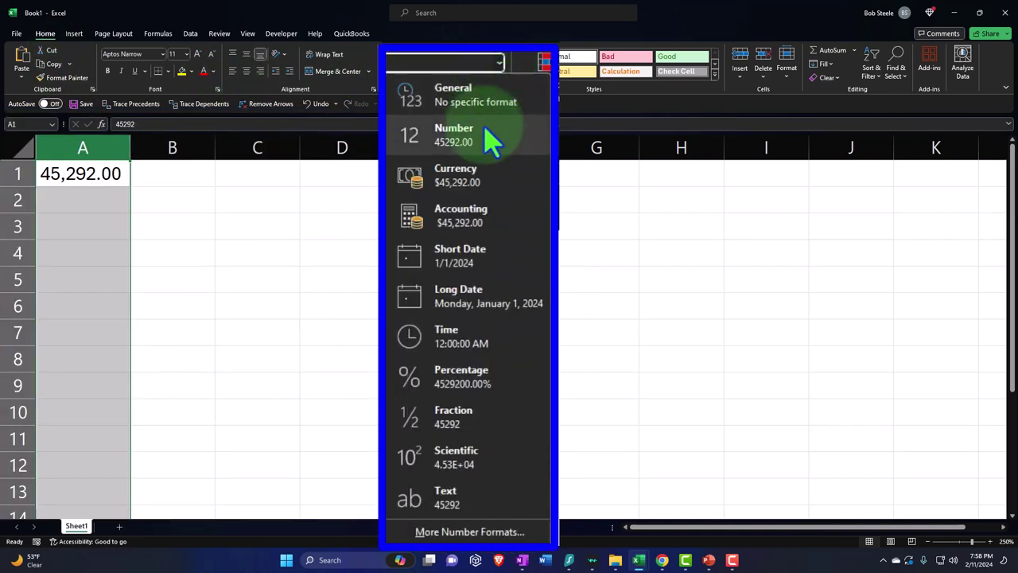
left_click(486, 255)
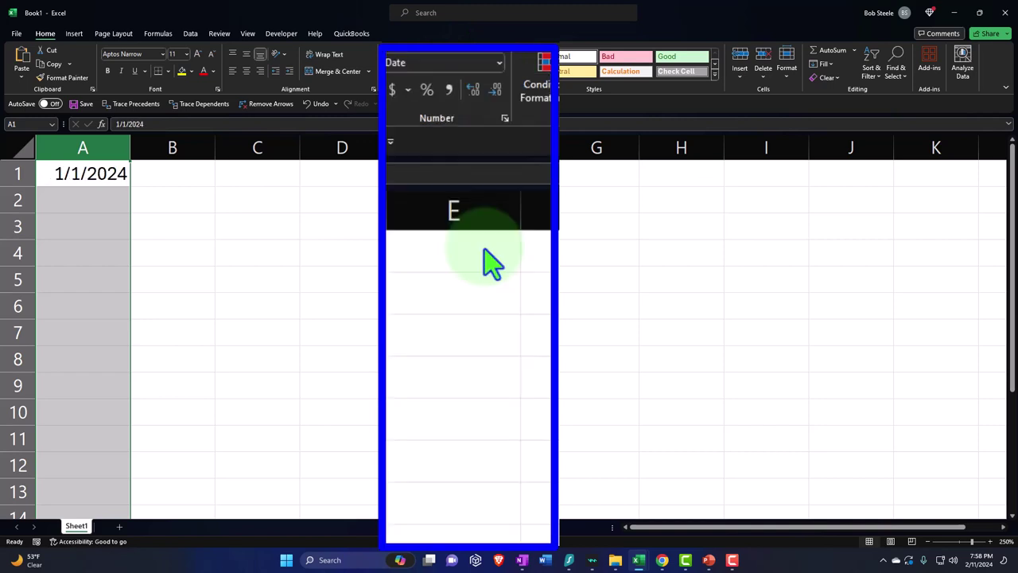
- Enter the 100.00 amount in B1 and paste STRIPE TRANSFER ST-L3U9 into C1
left_click(186, 173)
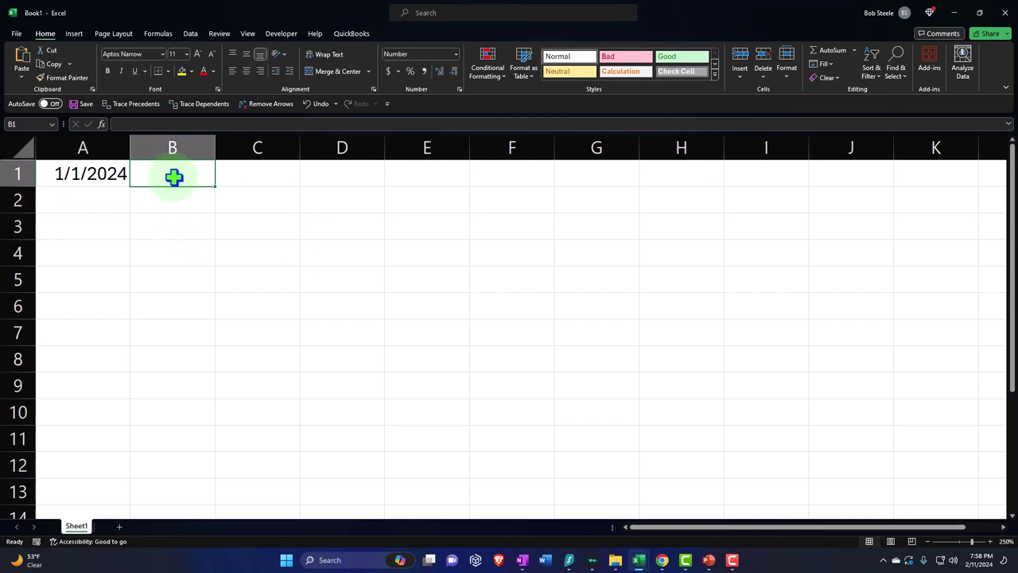
type("1000")
key("Return")
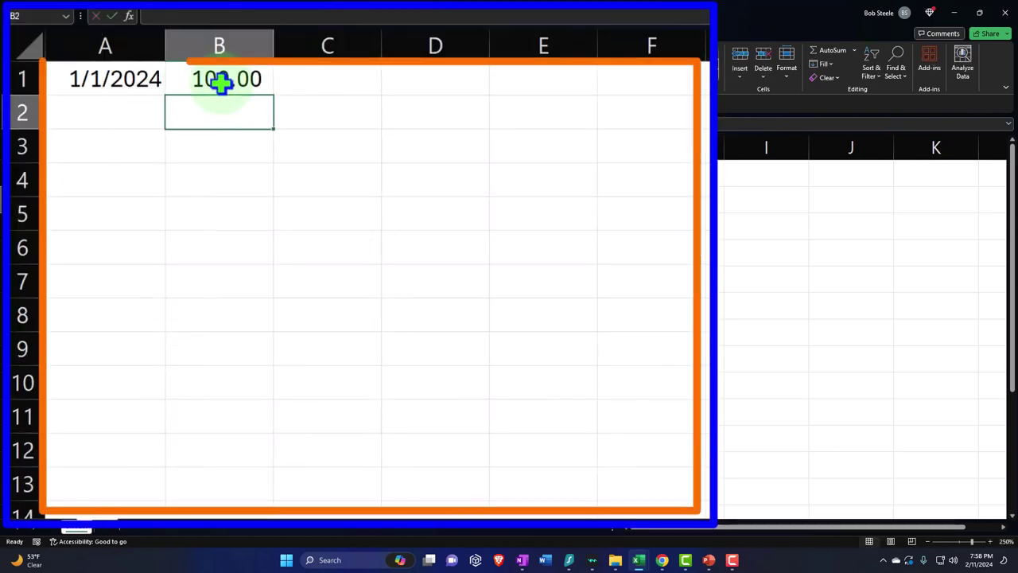
key("Right")
key("Up")
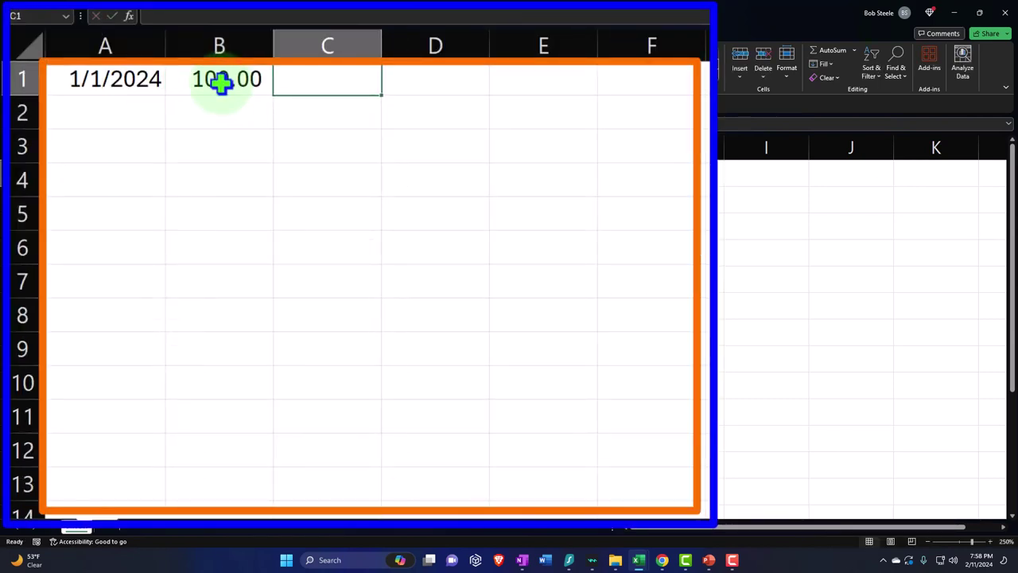
left_click(371, 48)
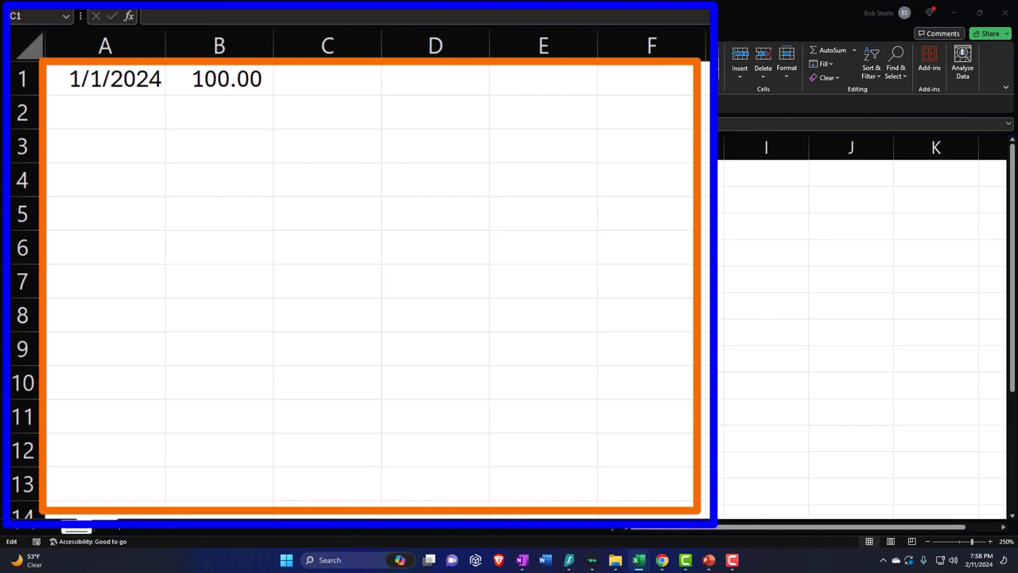
left_click(321, 77)
type("STRIPE TRANSFER ST-L3U9")
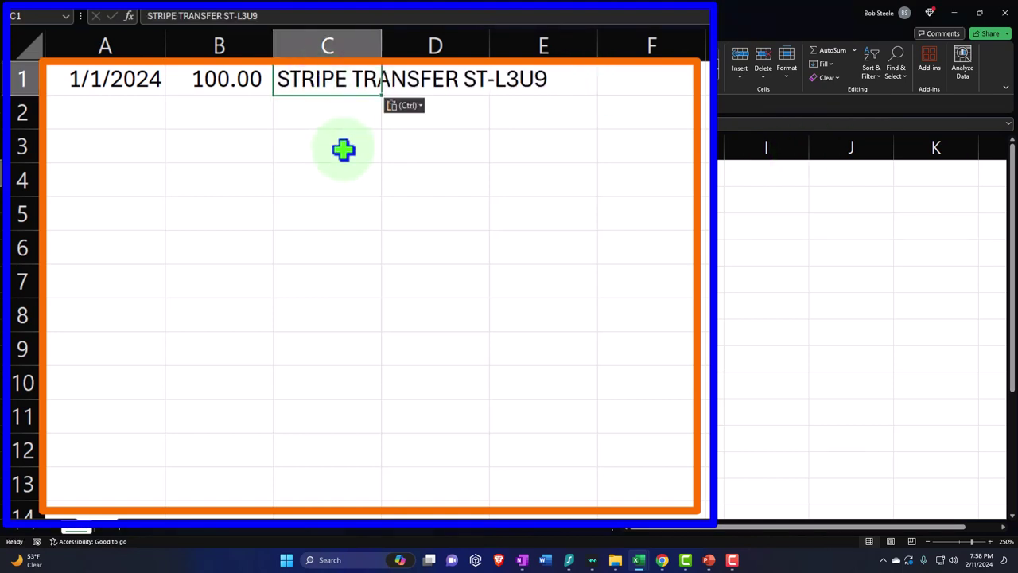
left_click(343, 149)
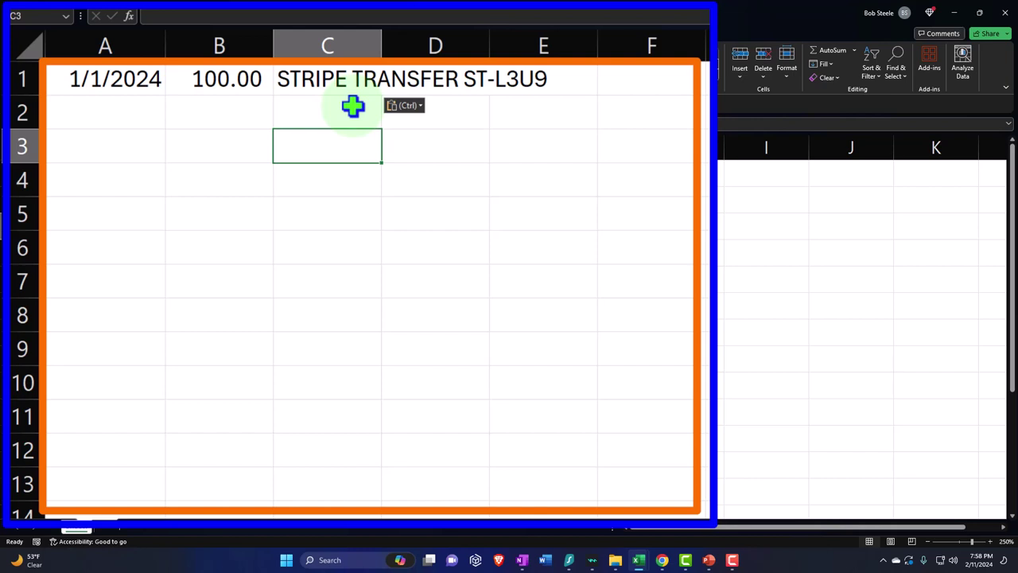
- Start row 2 with the date 1/3/2024 in A2
key("Up")
key("Left")
key("Left")
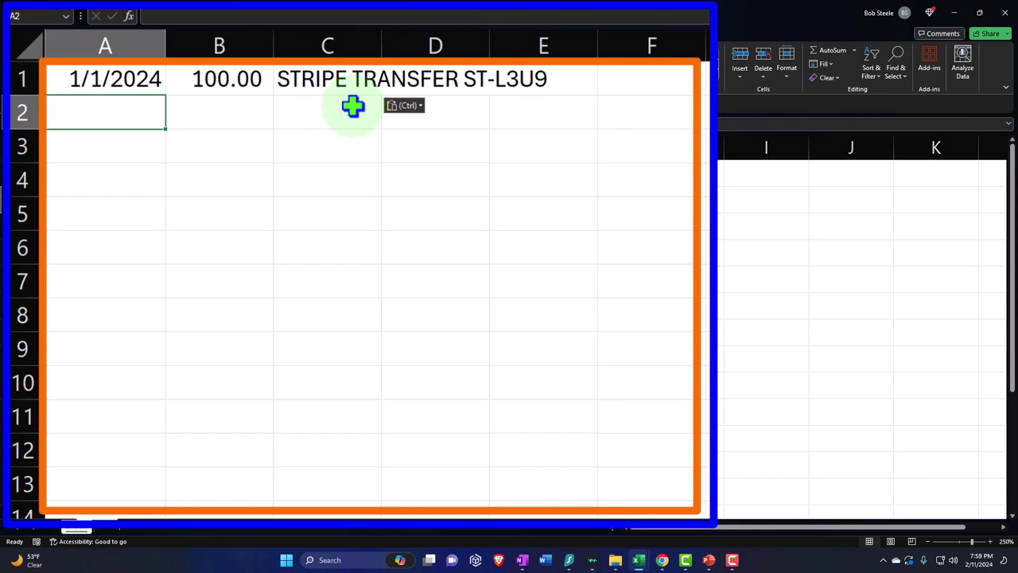
type("1/3/")
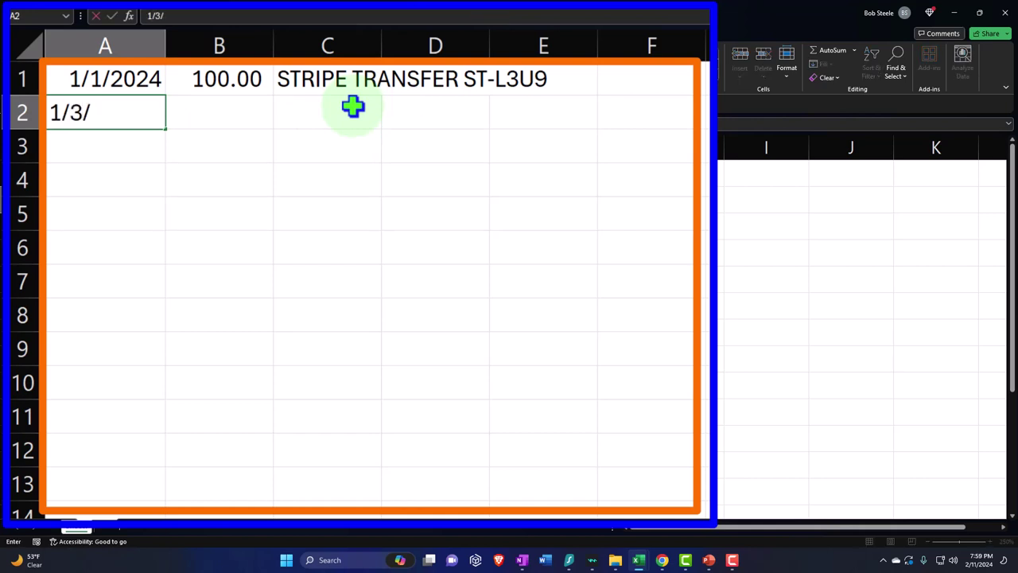
type("2024")
key("Return")
- Complete row 2 with -67 and the pasted SO CAL EDISON CO DIRECTPAY 70058 description
key("Up")
key("Right")
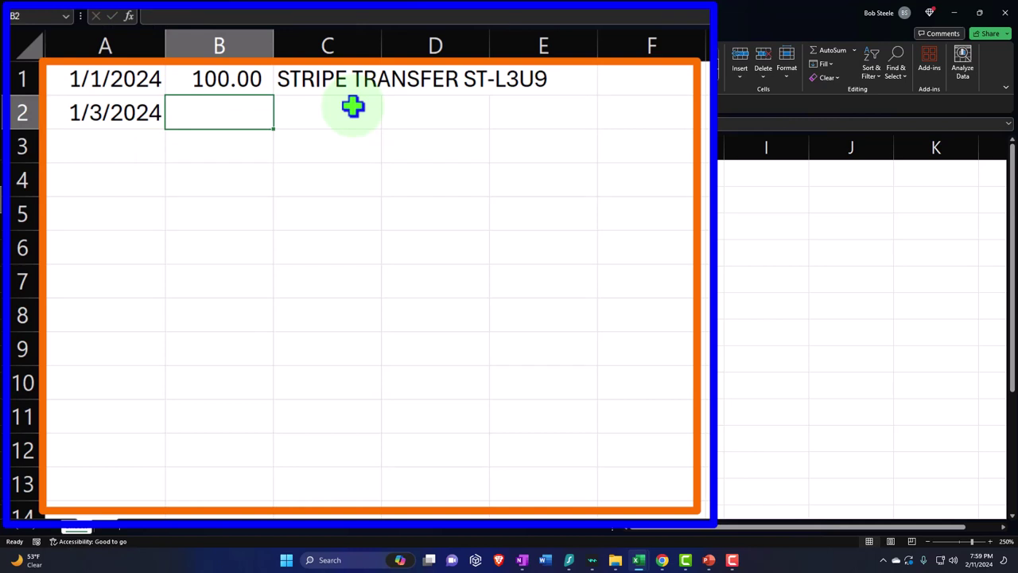
type("-67")
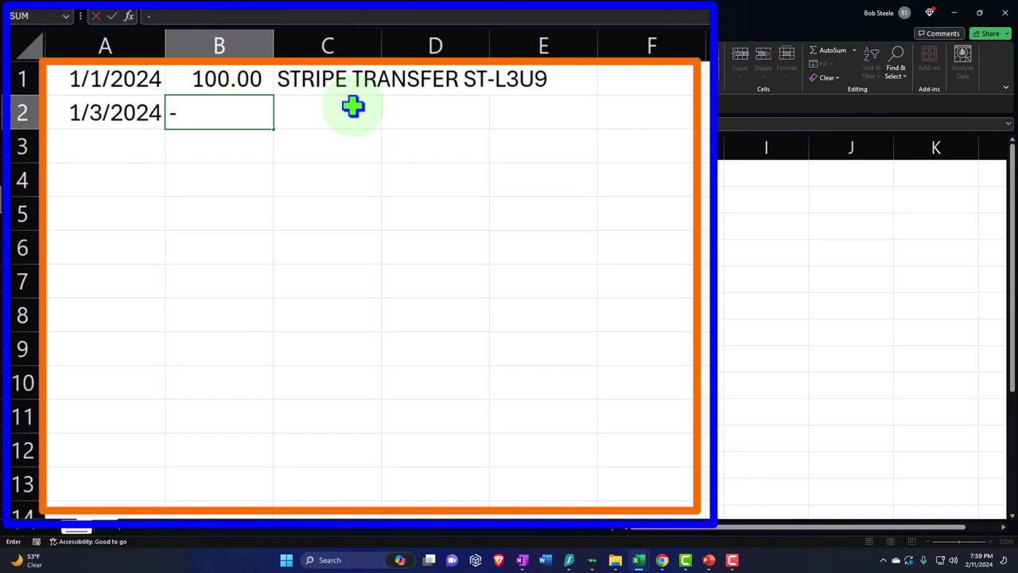
key("Tab")
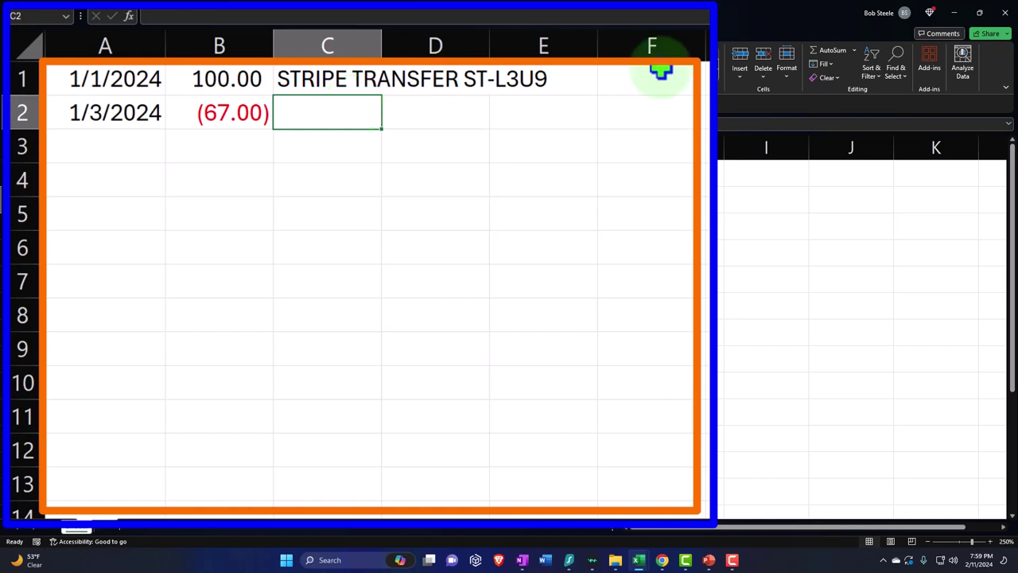
key("F2")
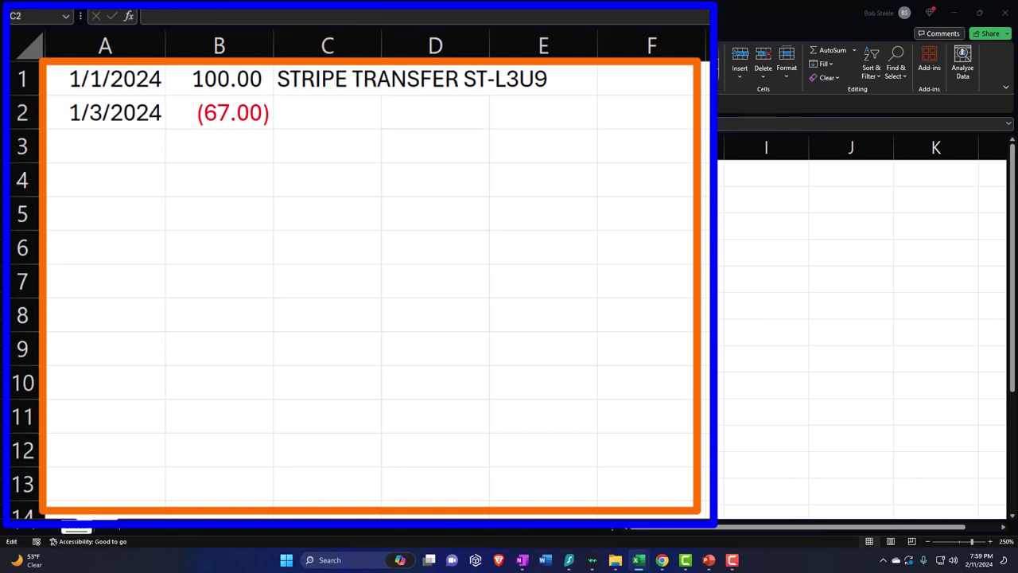
left_click(341, 115)
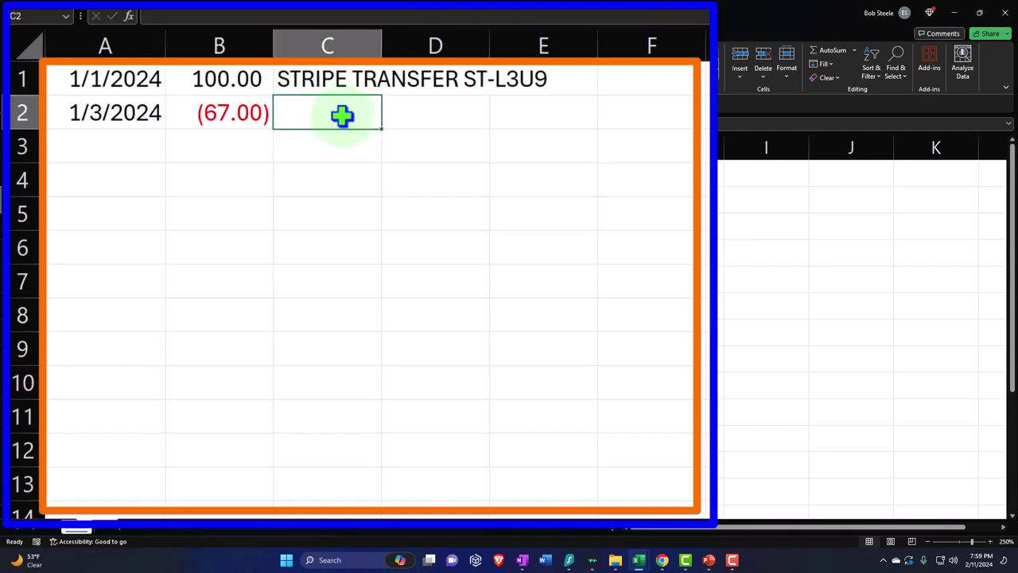
type("SO CAL EDISON CO DIRECTPAY 70058")
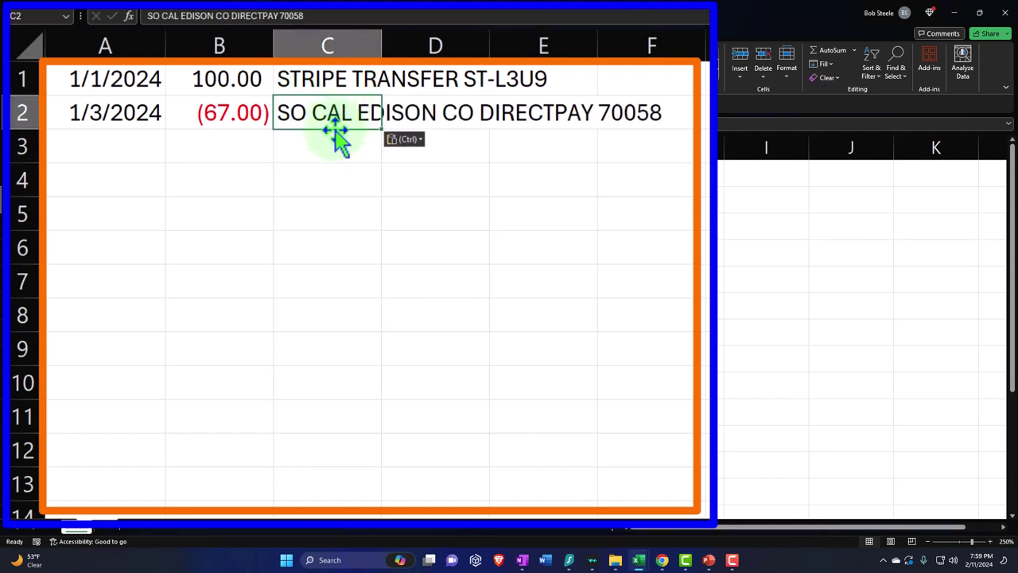
left_click(334, 136)
left_click(130, 151)
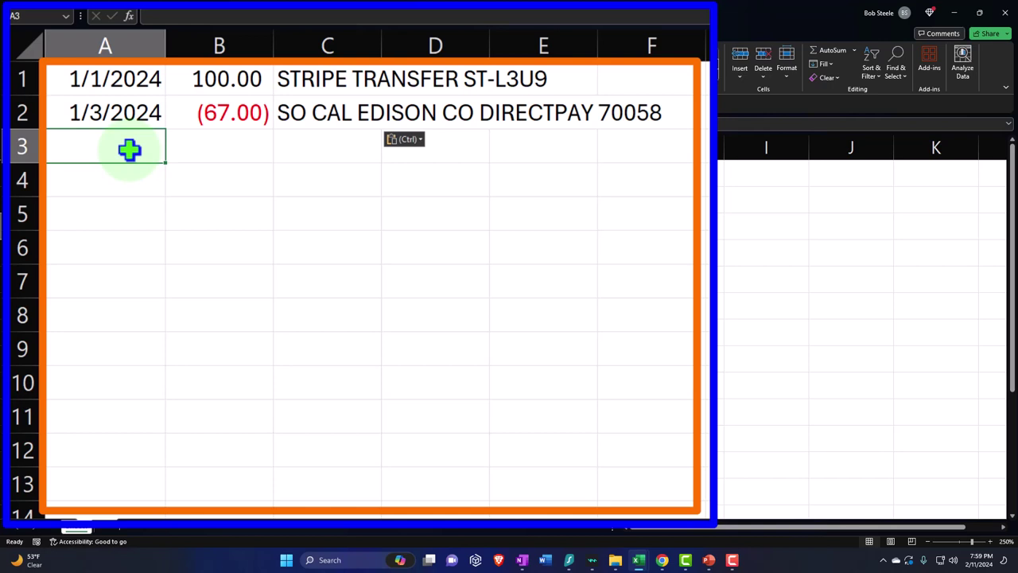
- Enter row 3 as 1/3/2024, -79 and VEROZON
type("1/3/")
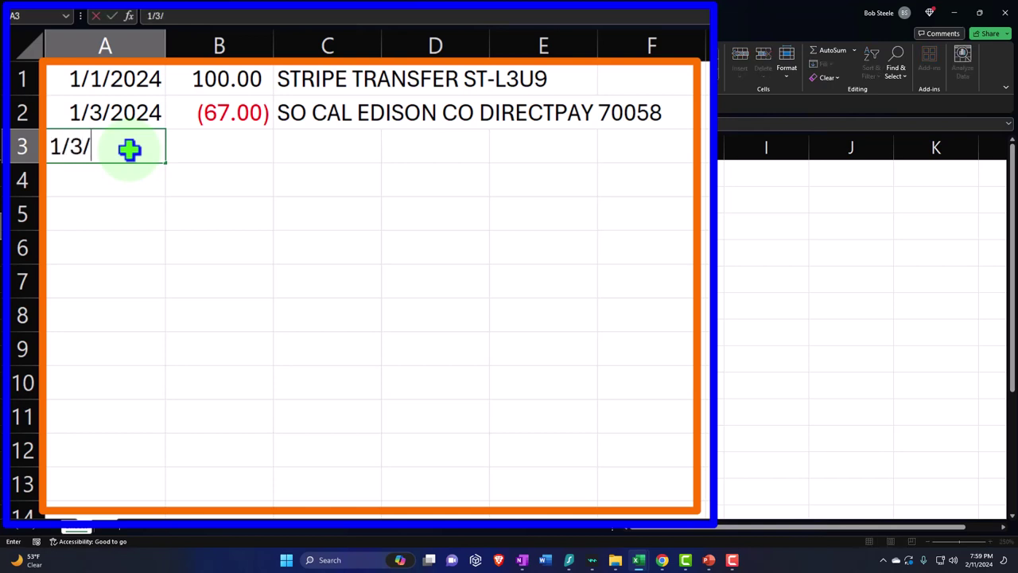
type("2024")
key("Tab")
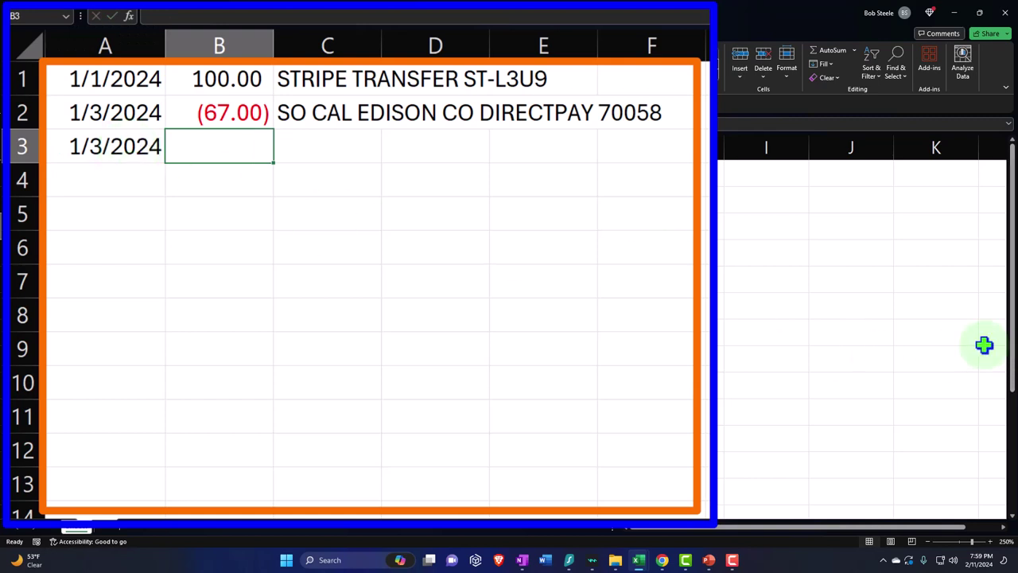
type("-79")
key("Tab")
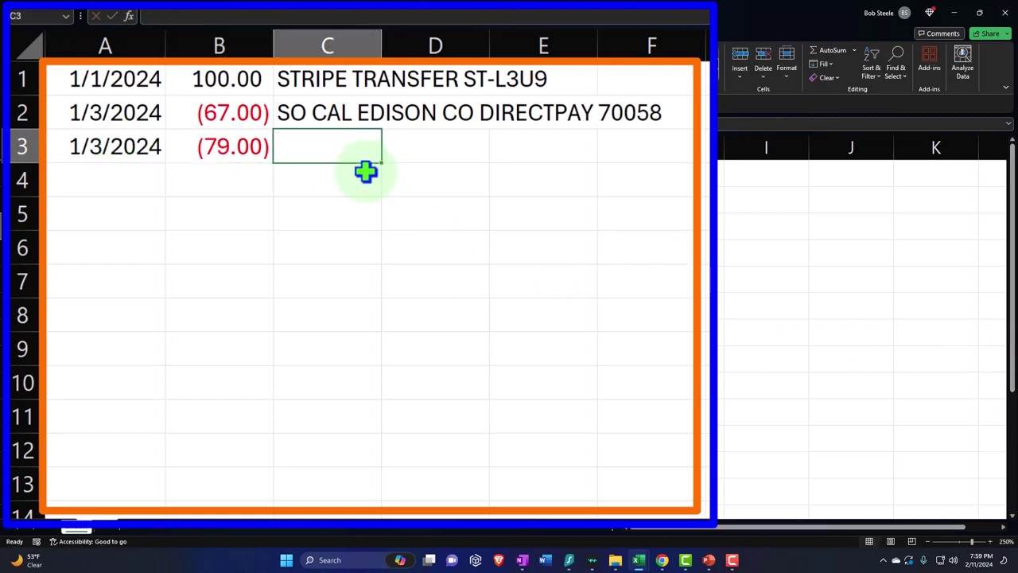
type("Ver")
key("BackSpace")
key("BackSpace")
type("EROZON")
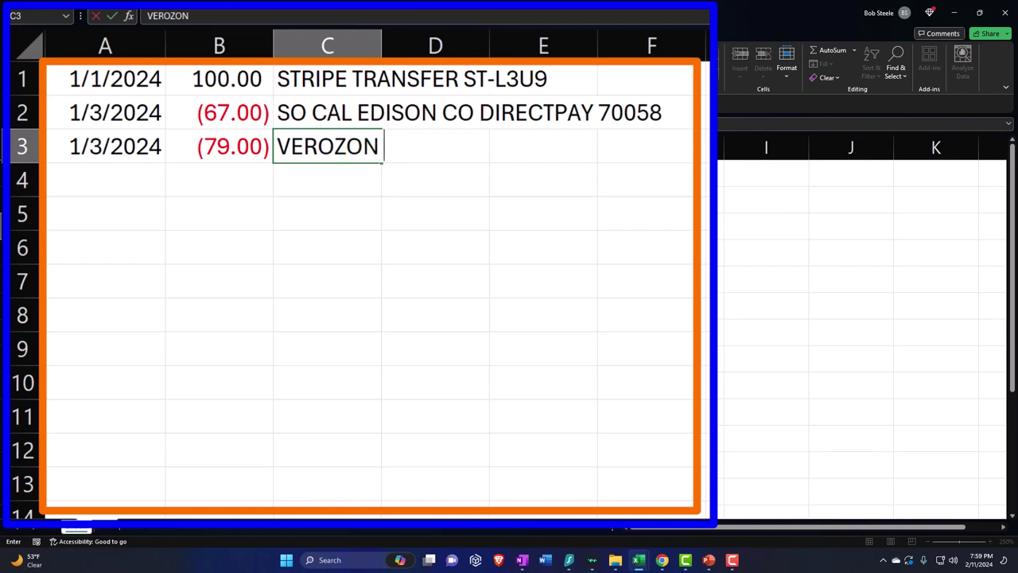
key("ctrl+Return")
key("F2")
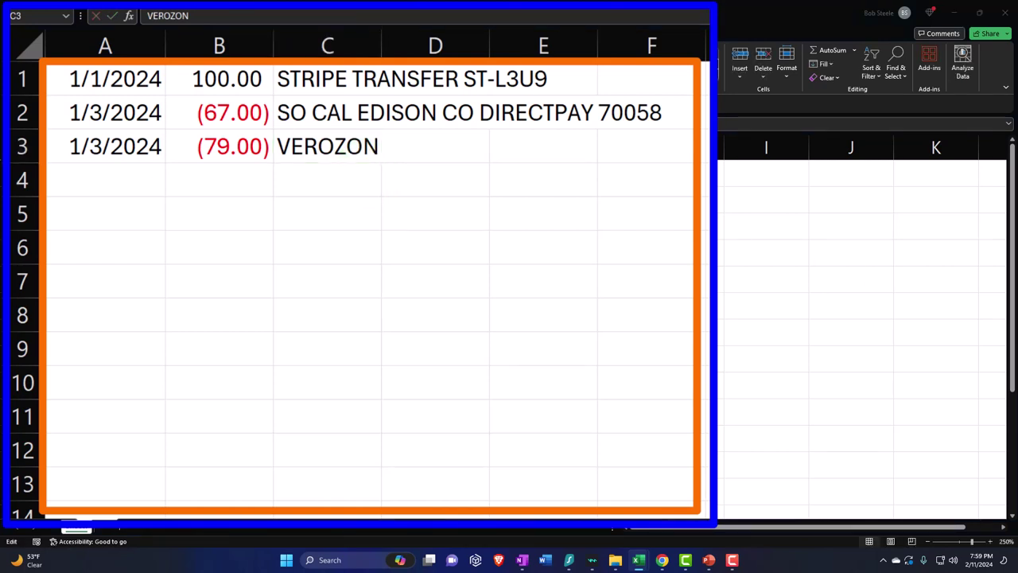
left_click(341, 145)
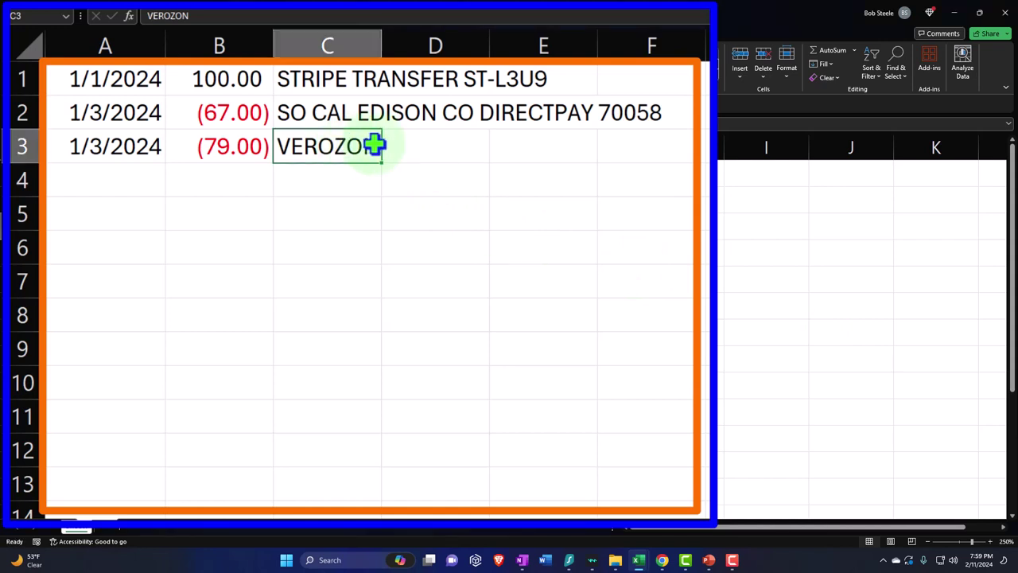
key("F2")
key("ctrl+v")
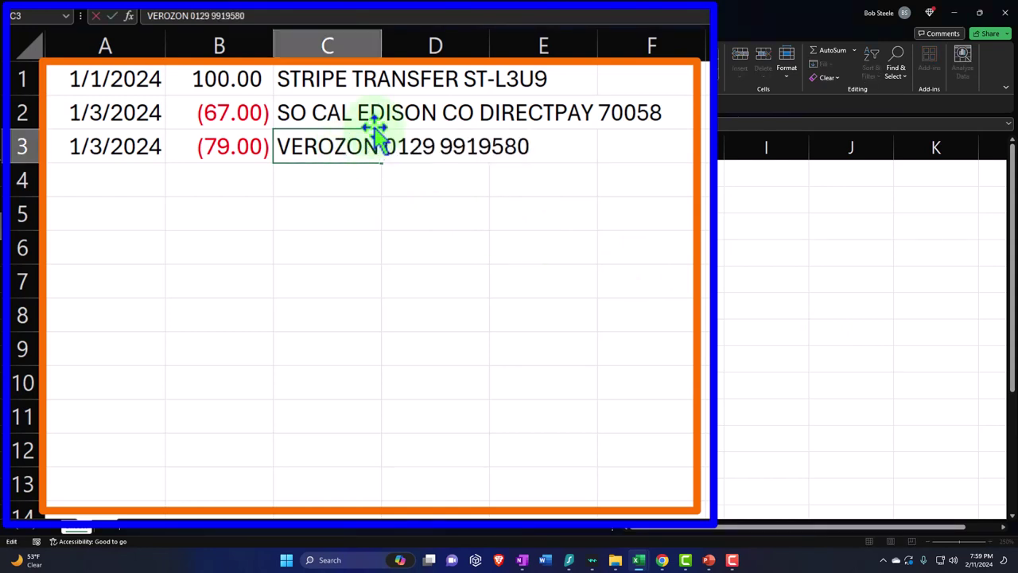
key("Return")
key("Left")
key("Left")
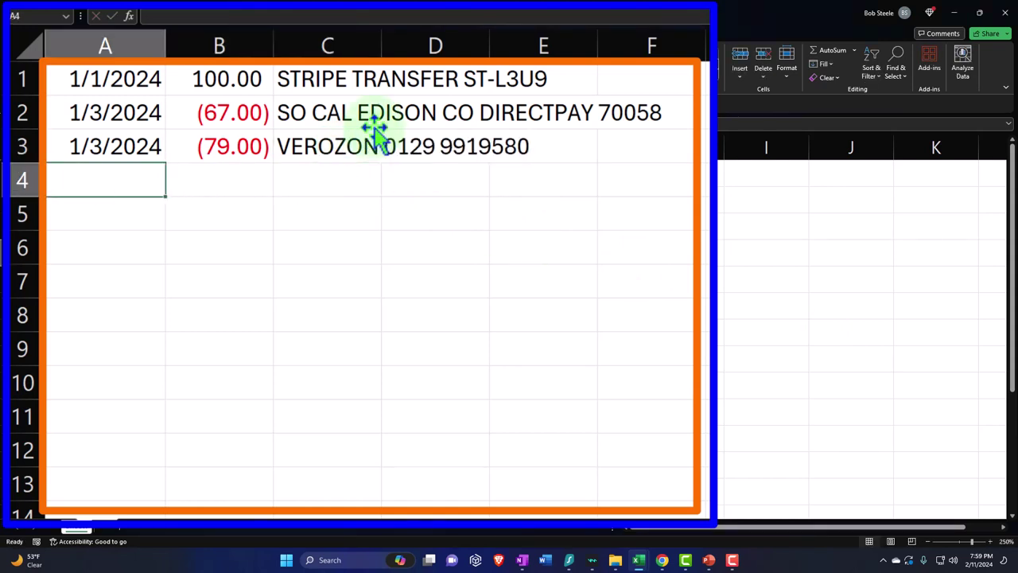
- Enter row 4 as 1/5/2024, 900.00, CASH
type("1/")
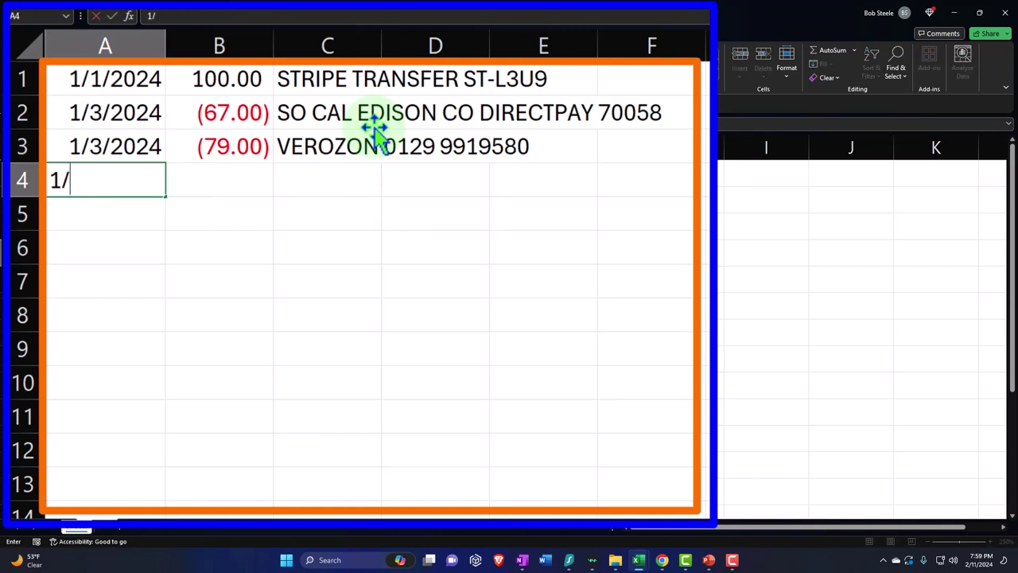
type("5/2024")
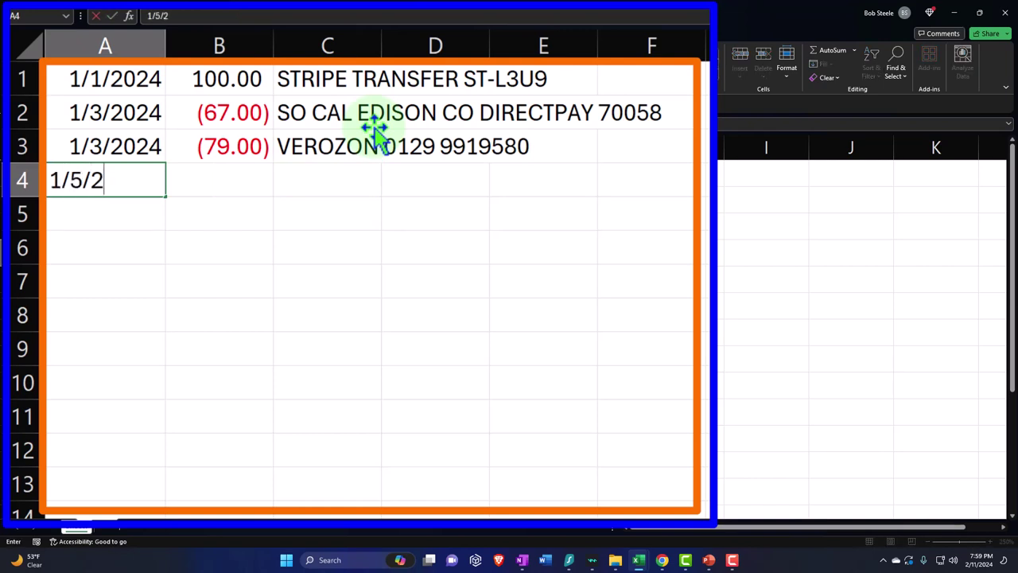
key("Tab")
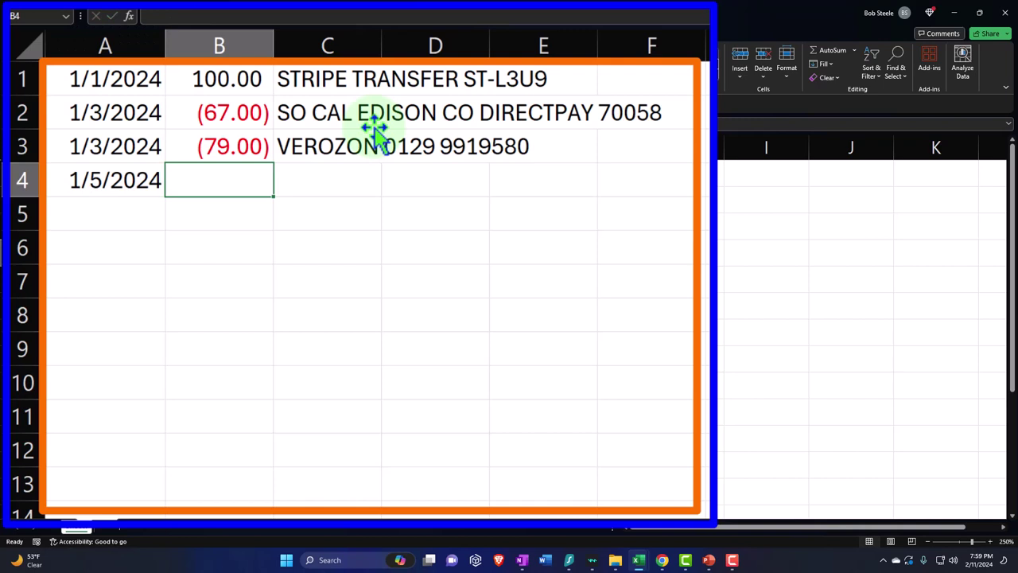
type("900")
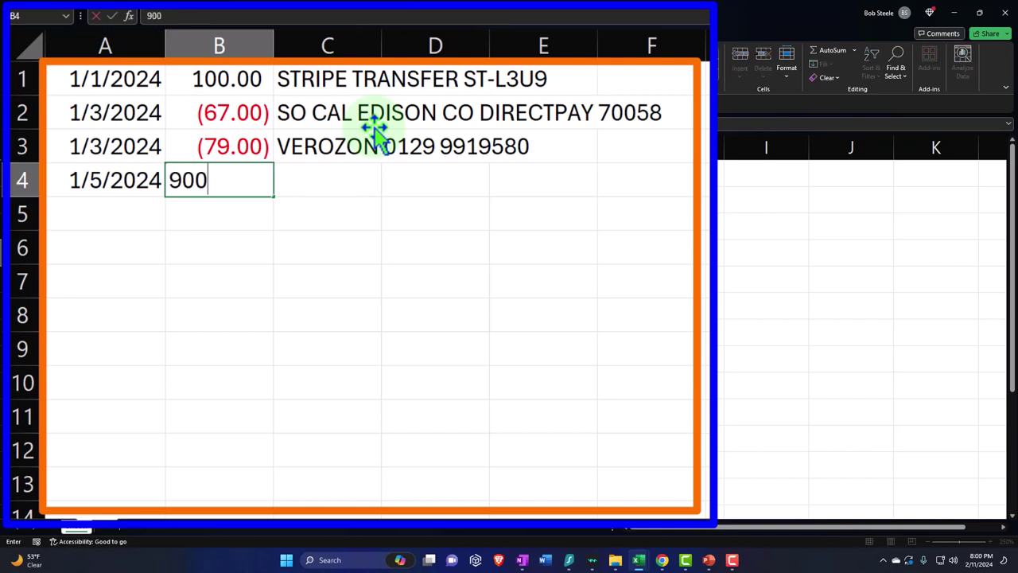
key("Tab")
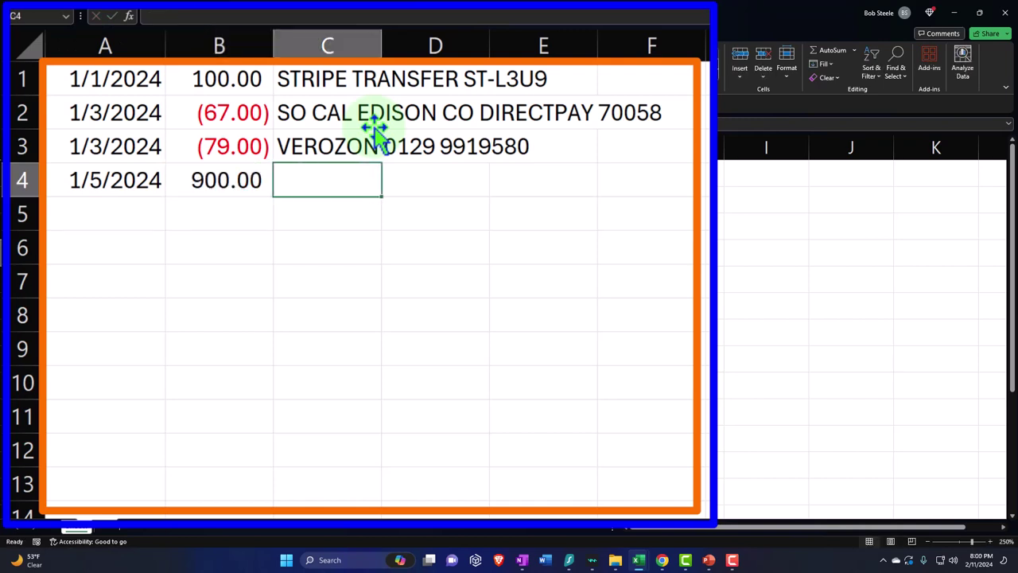
type("cAS")
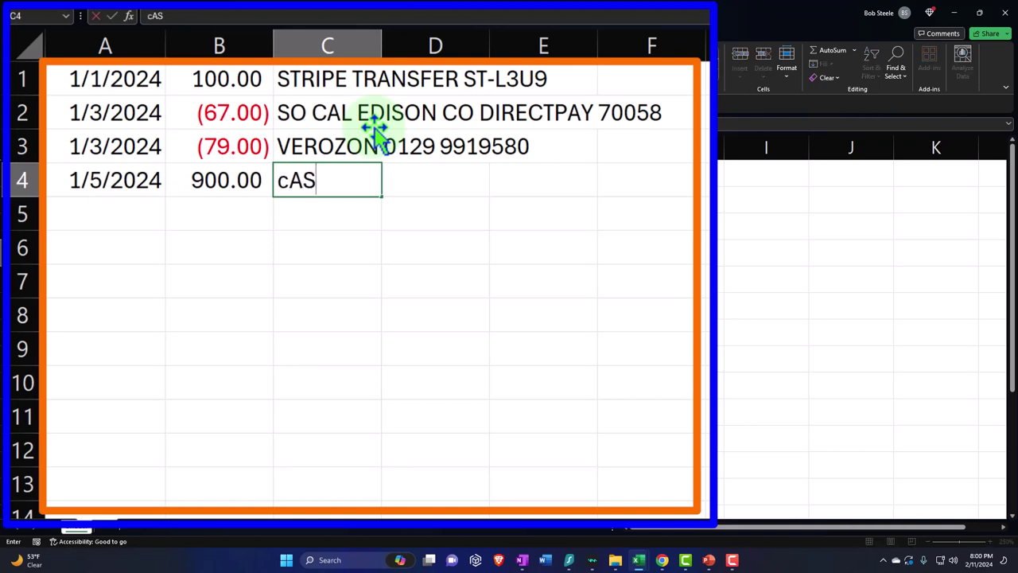
key("BackSpace")
key("BackSpace")
key("BackSpace")
type("CAH")
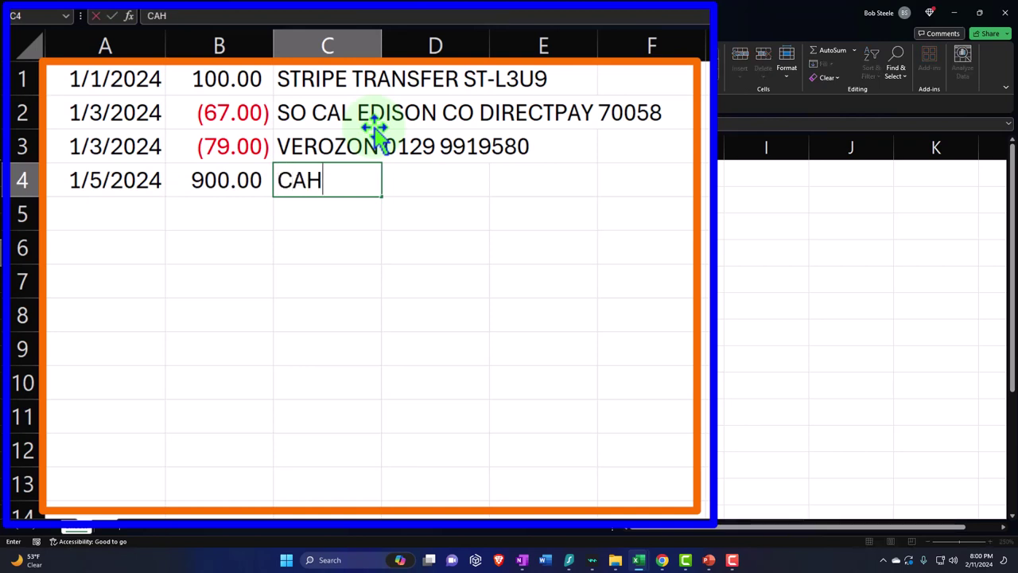
key("BackSpace")
type("SH")
key("Return")
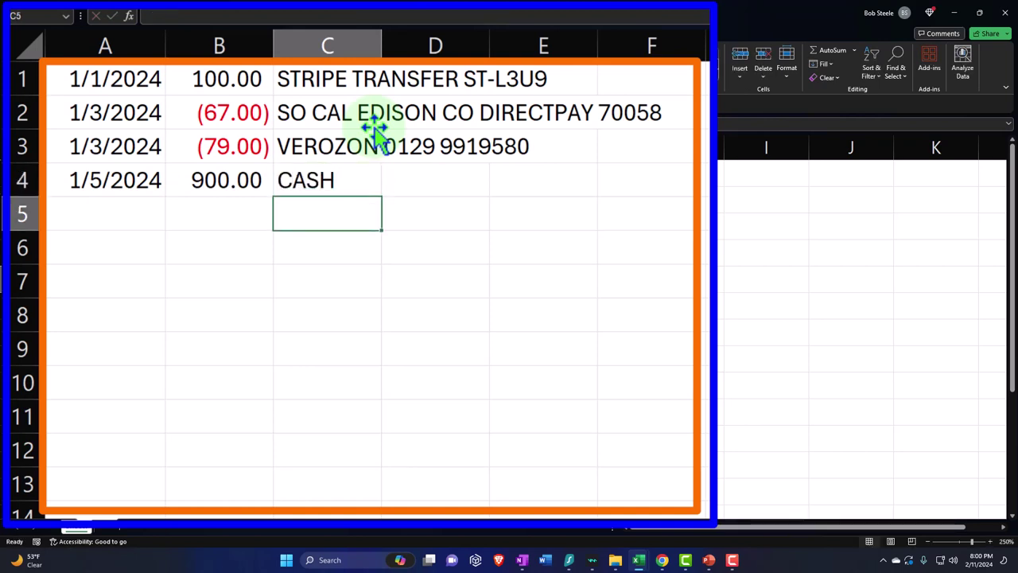
key("Left")
key("Left")
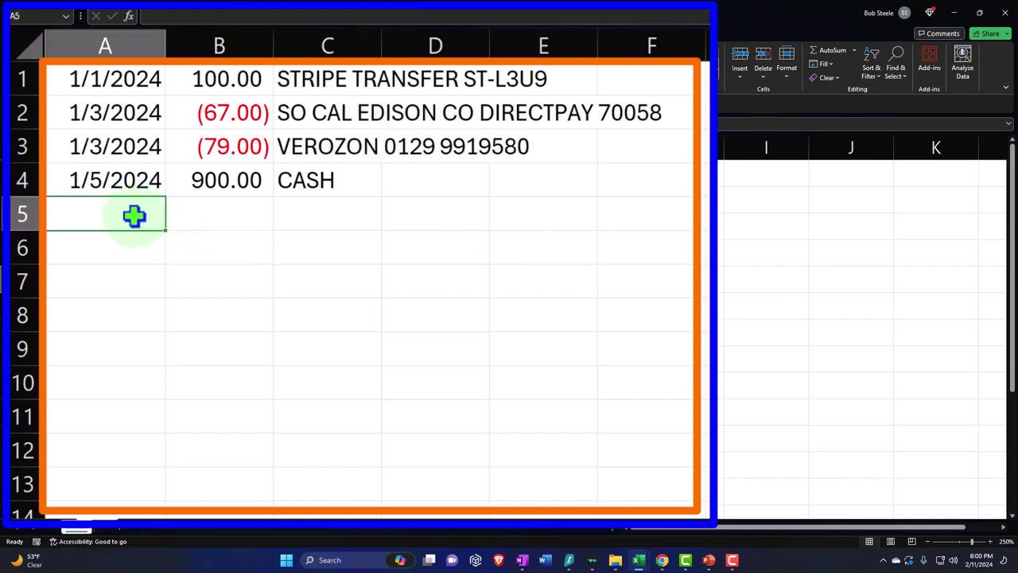
- Enter row 5 as 1/6/2024, 9,500.00 and the pasted STRIPE TRANSFER ST-F9O description
type("1/")
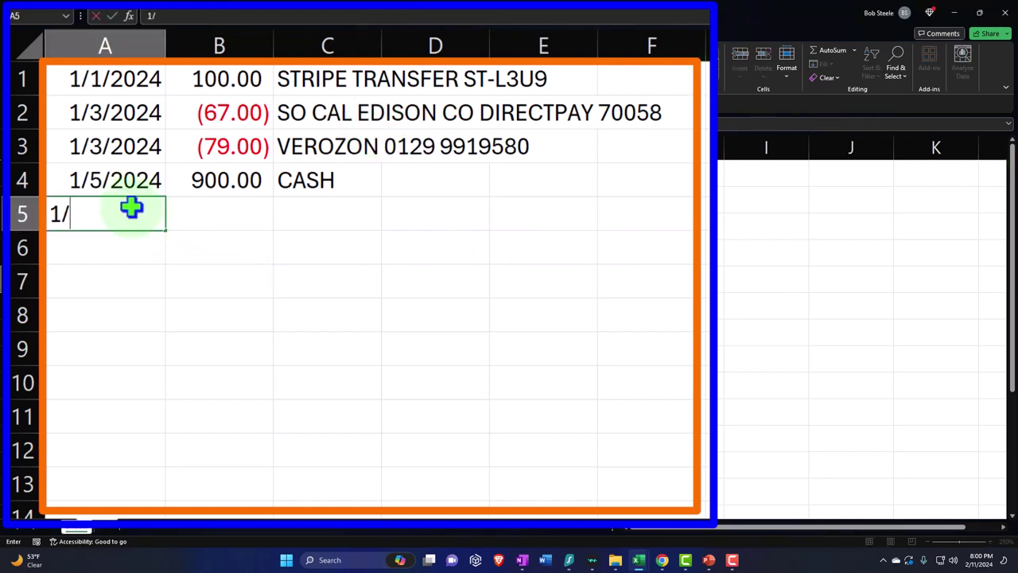
type("6/2024")
key("Tab")
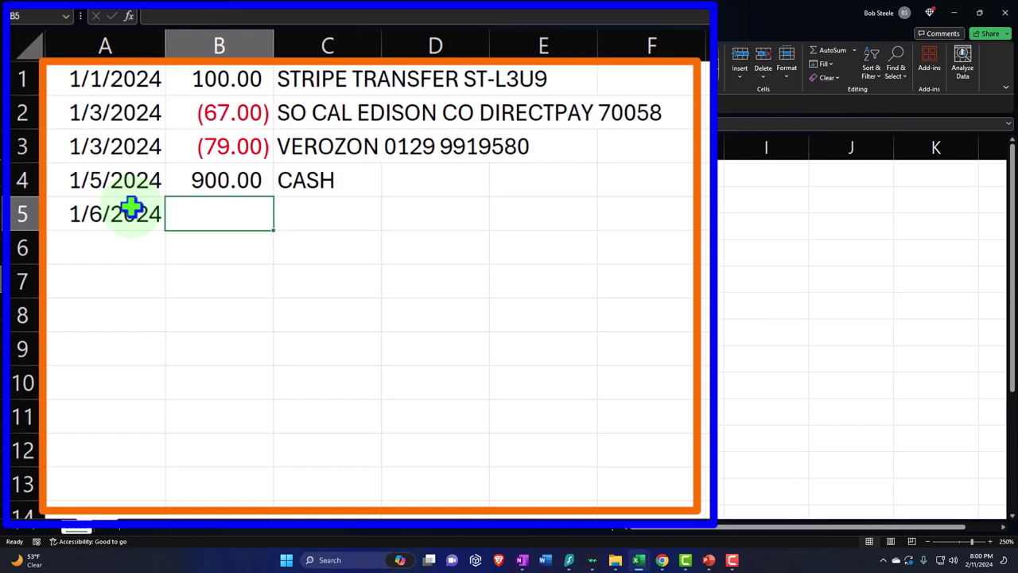
type("9500")
key("Tab")
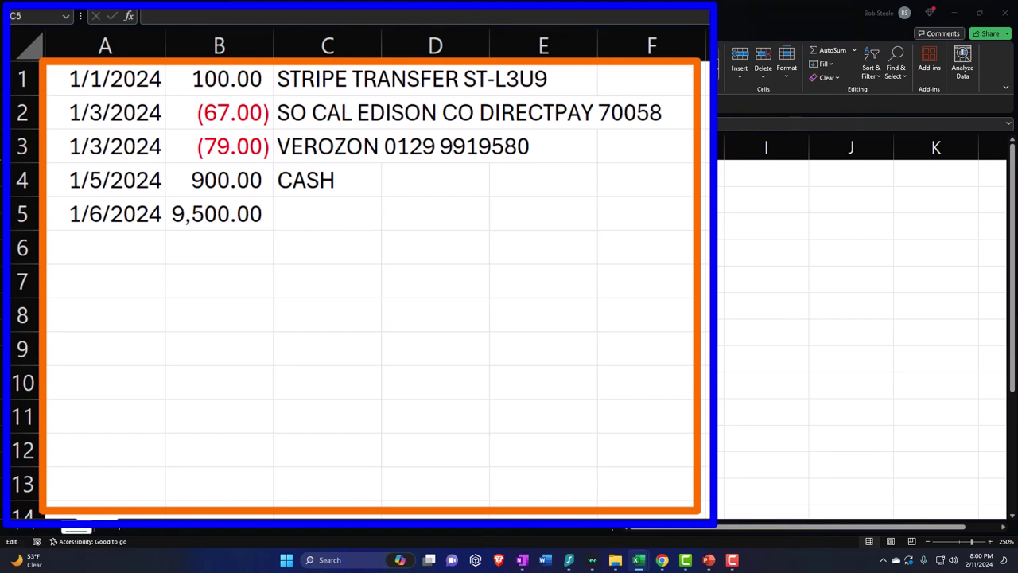
left_click(319, 220)
type("STRIPE TRANSFER ST-F9O")
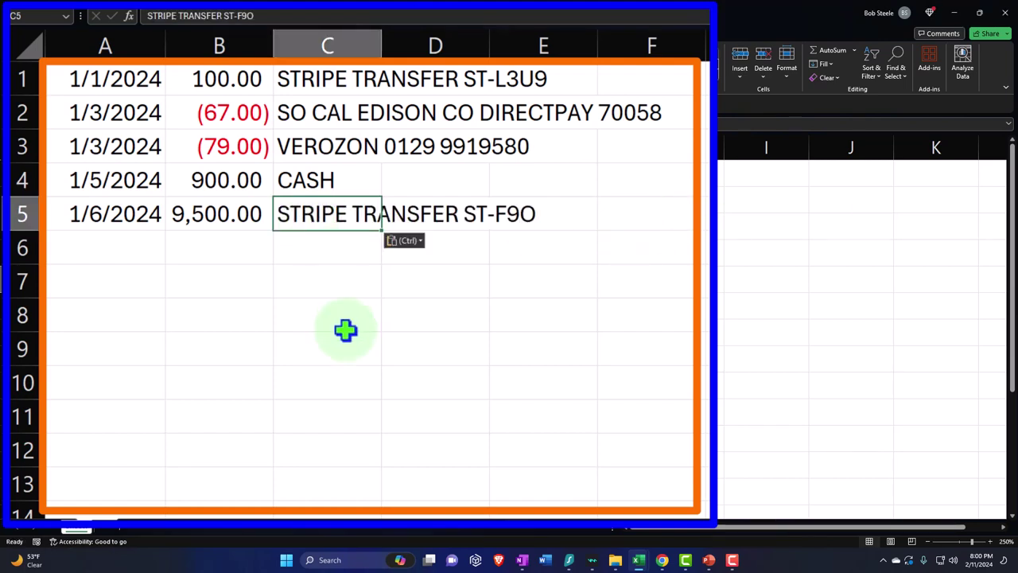
key("Return")
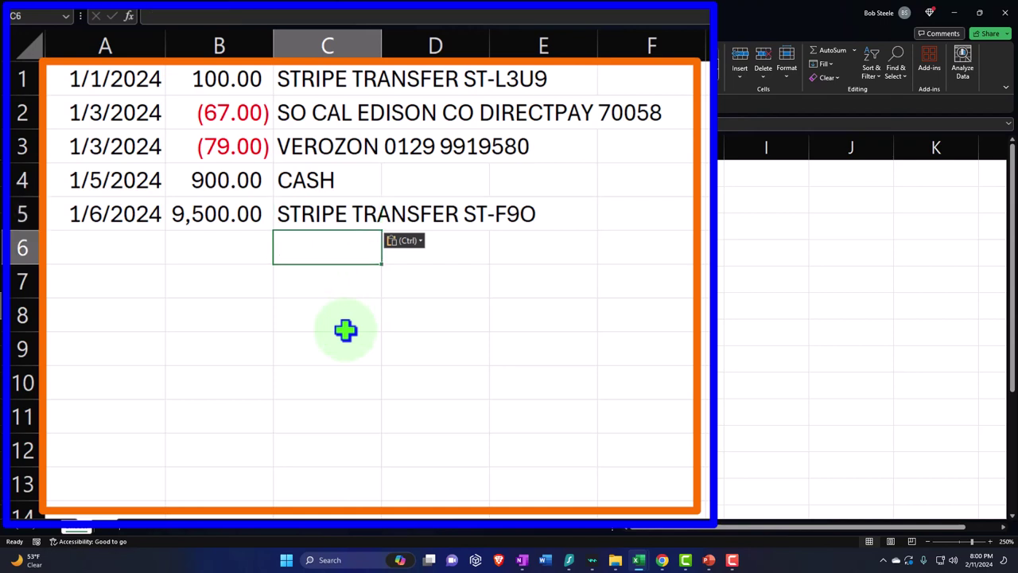
key("Left")
key("Left")
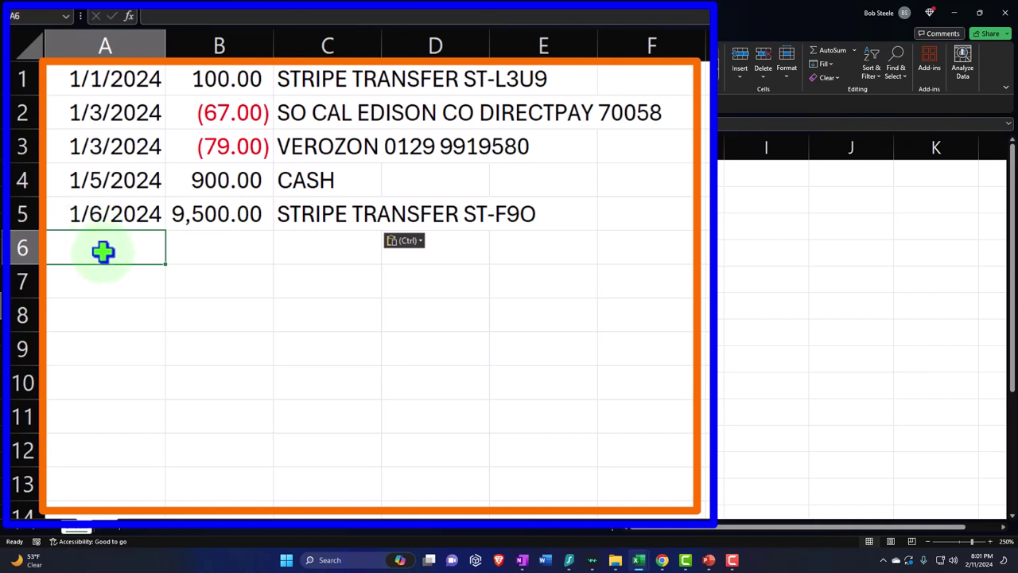
- Enter row 6 as 1/6, -678 and OFFICE DEPOT 5471677
type("1/6")
key("Tab")
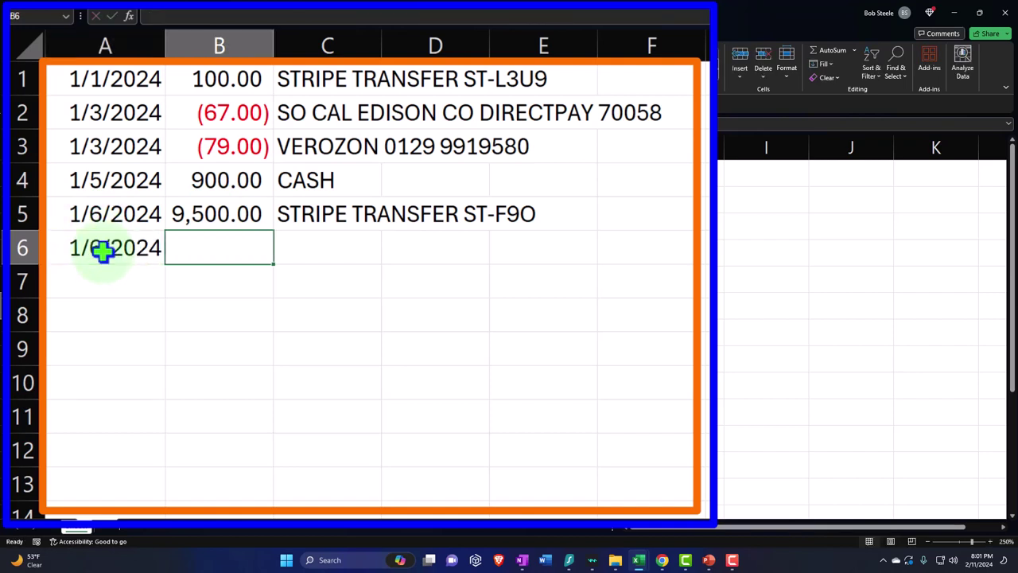
type("-")
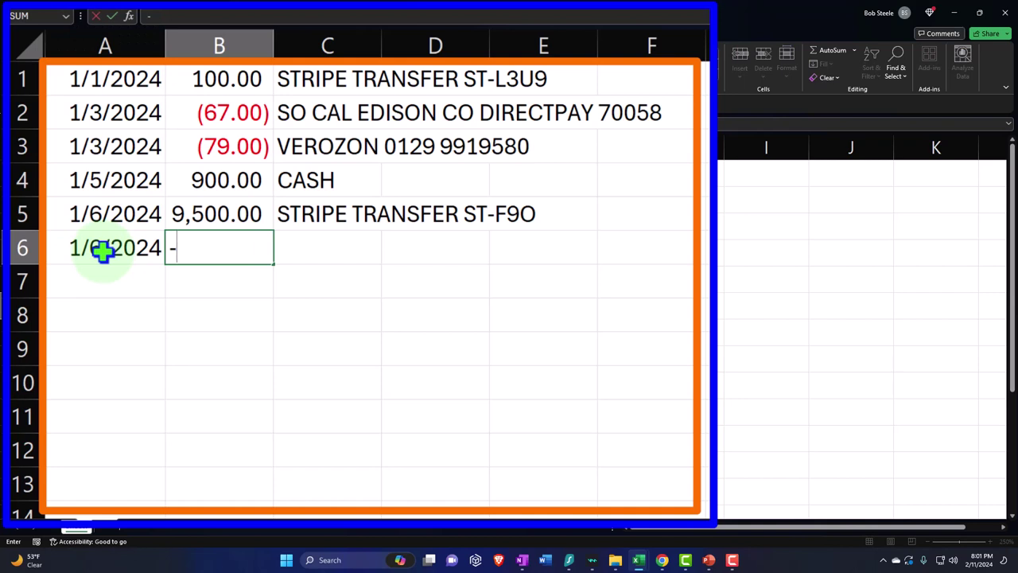
type("678")
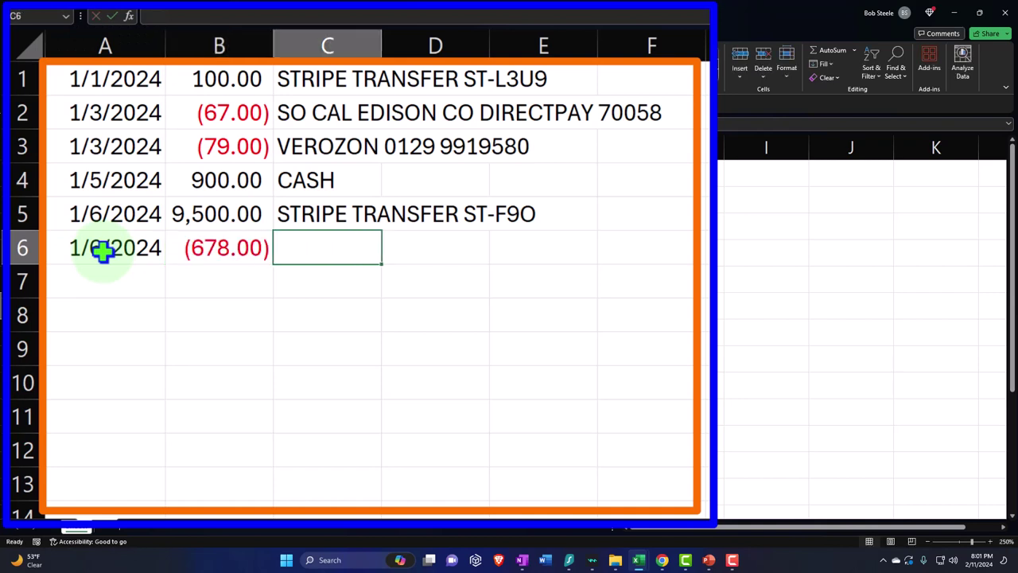
type("oFF")
key("BackSpace")
key("BackSpace")
key("BackSpace")
type("OFFICE ")
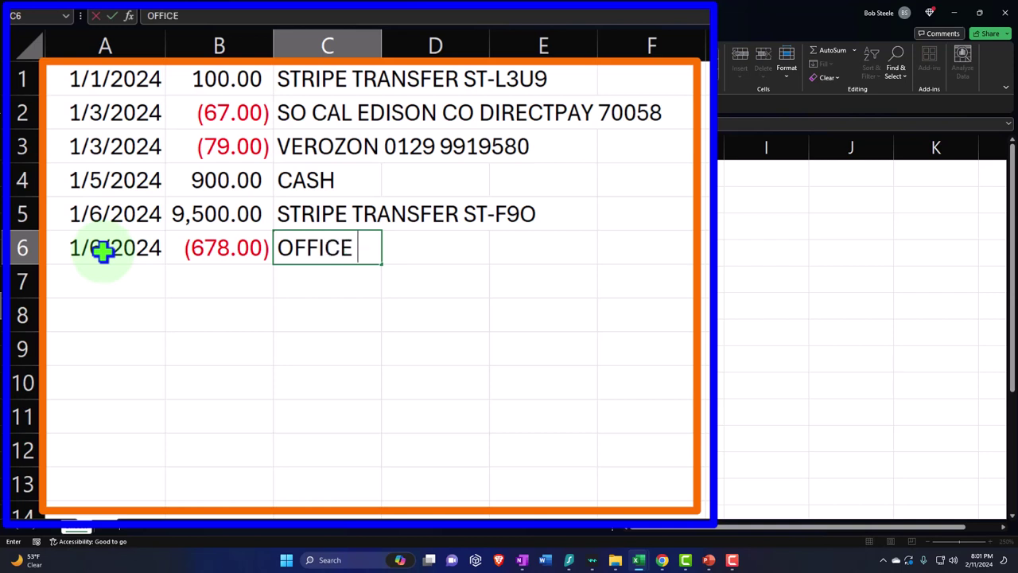
type("DEPOT")
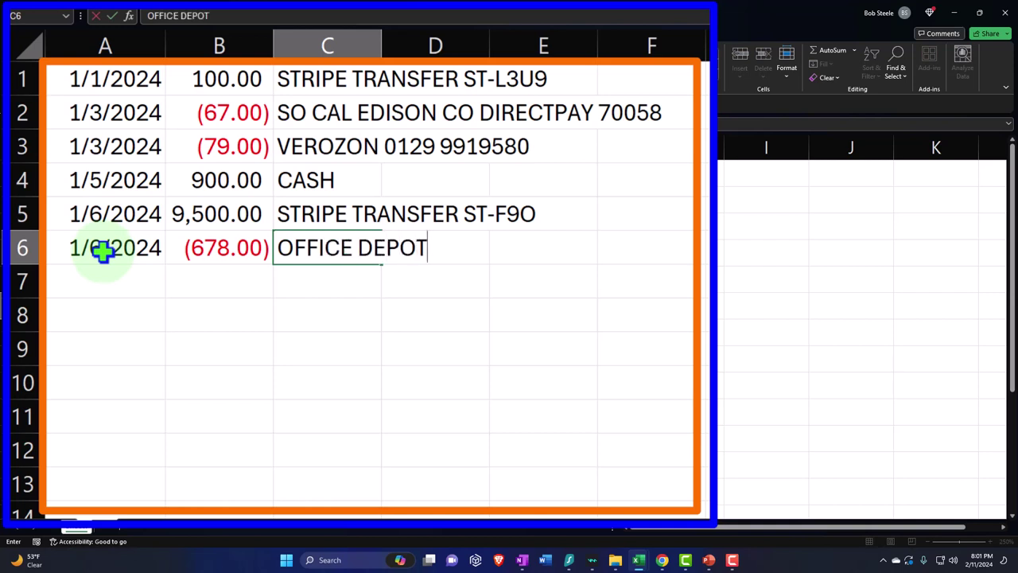
type(" 5471677")
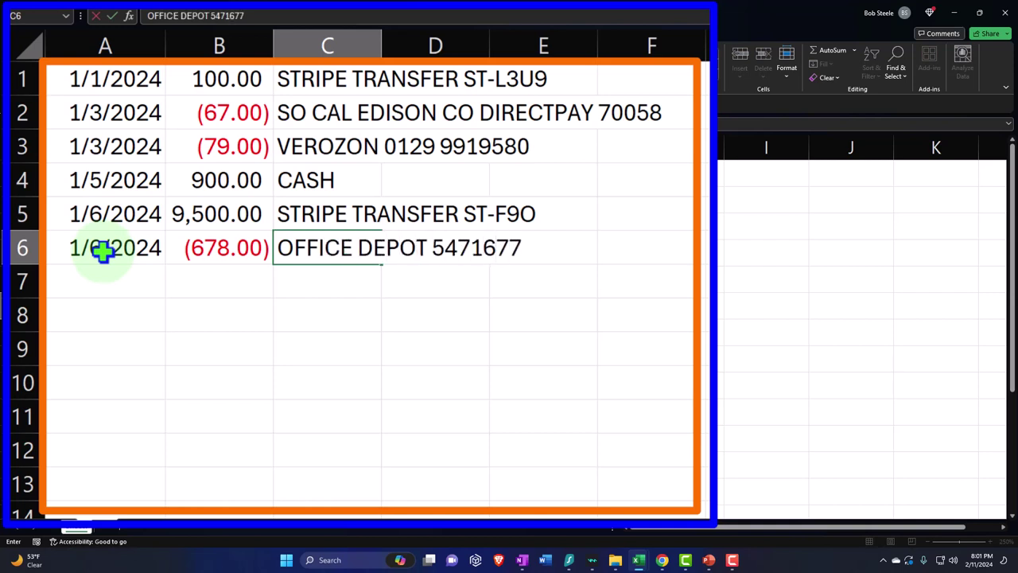
key("Return")
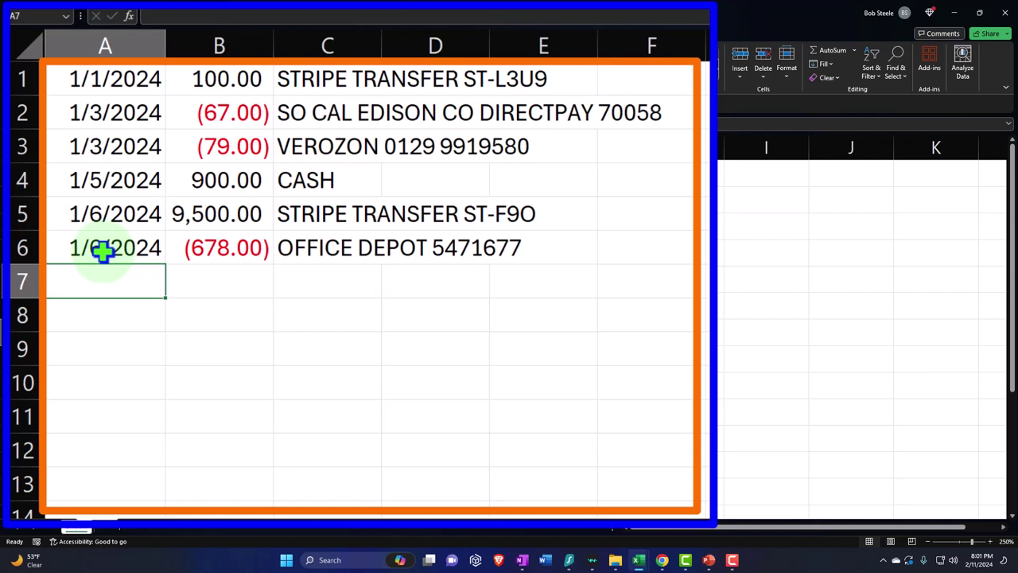
- Enter row 7 as a 3,700.00 YouTube/Google deposit dated 1/8
type("1/824")
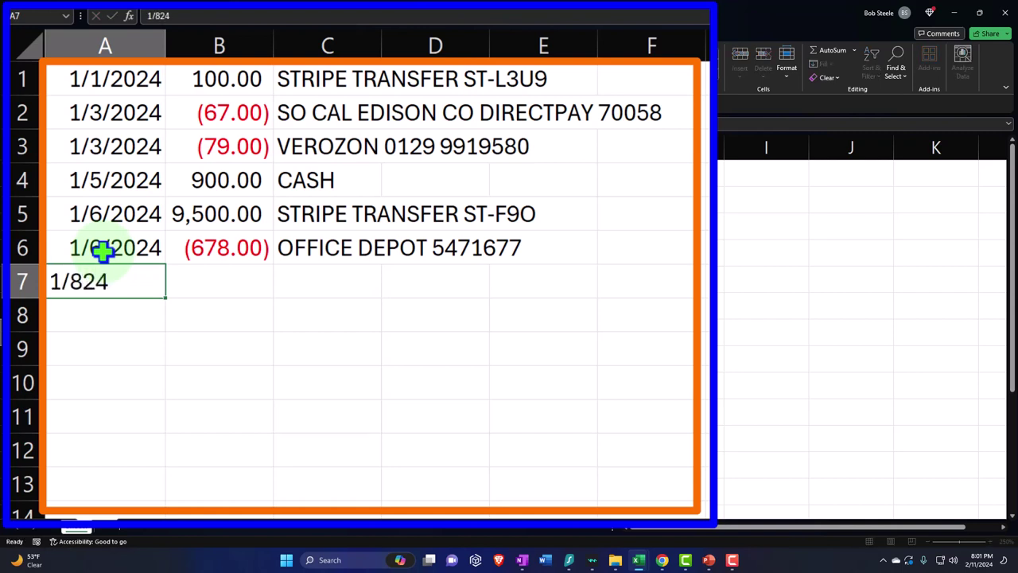
key("Tab")
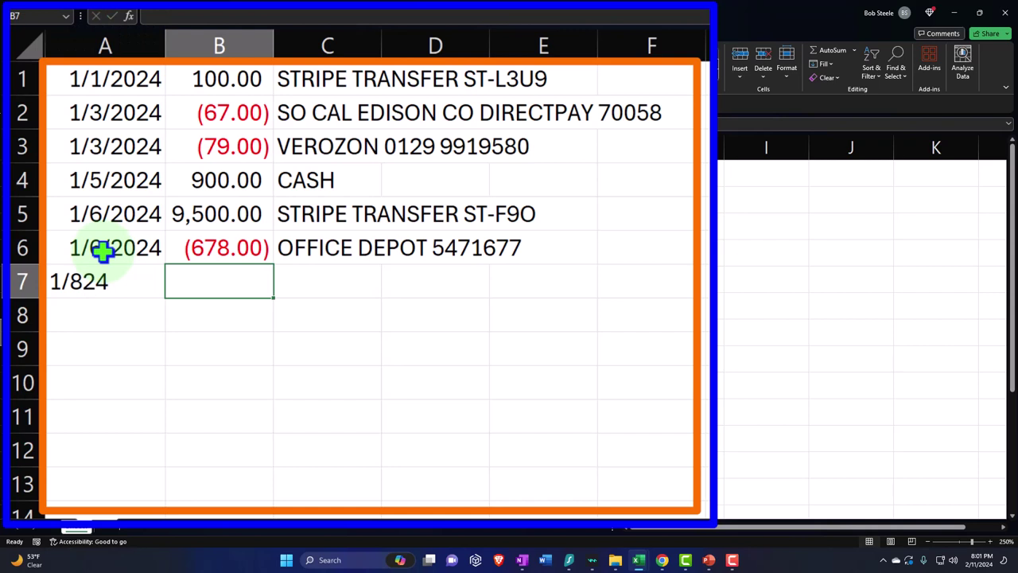
type("3700")
key("Tab")
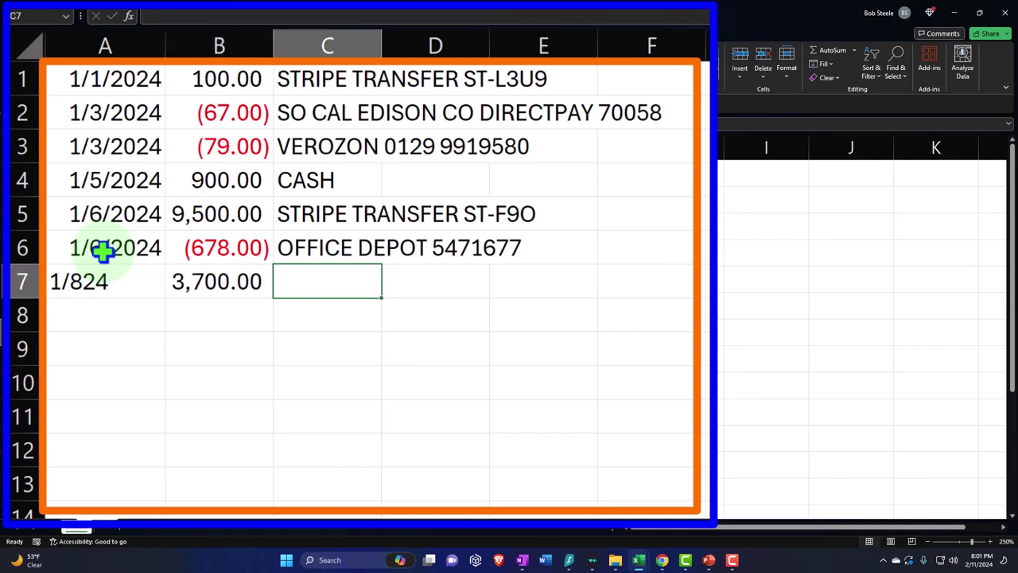
type("YOUTUBE544")
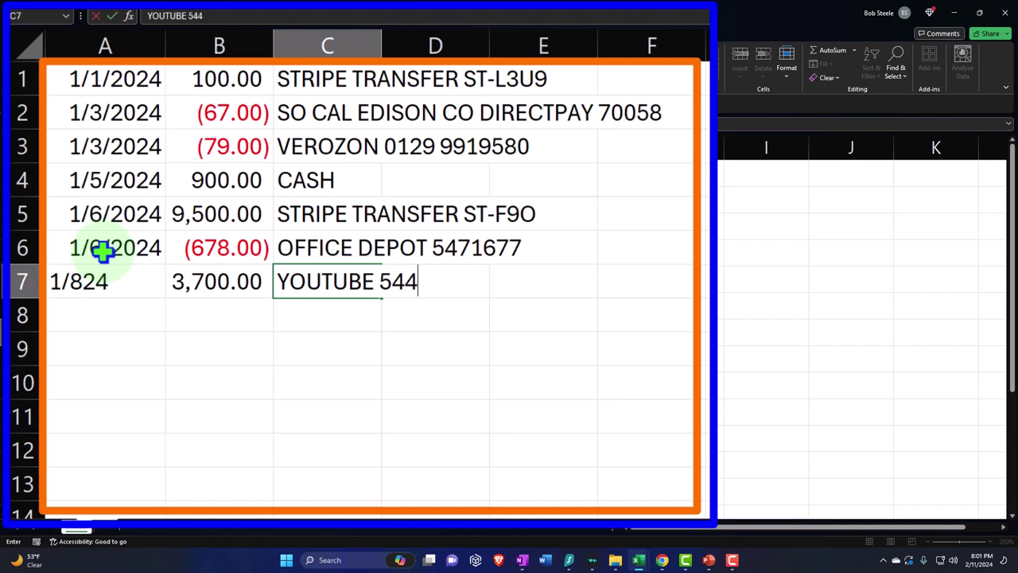
type("154 GOOOGL")
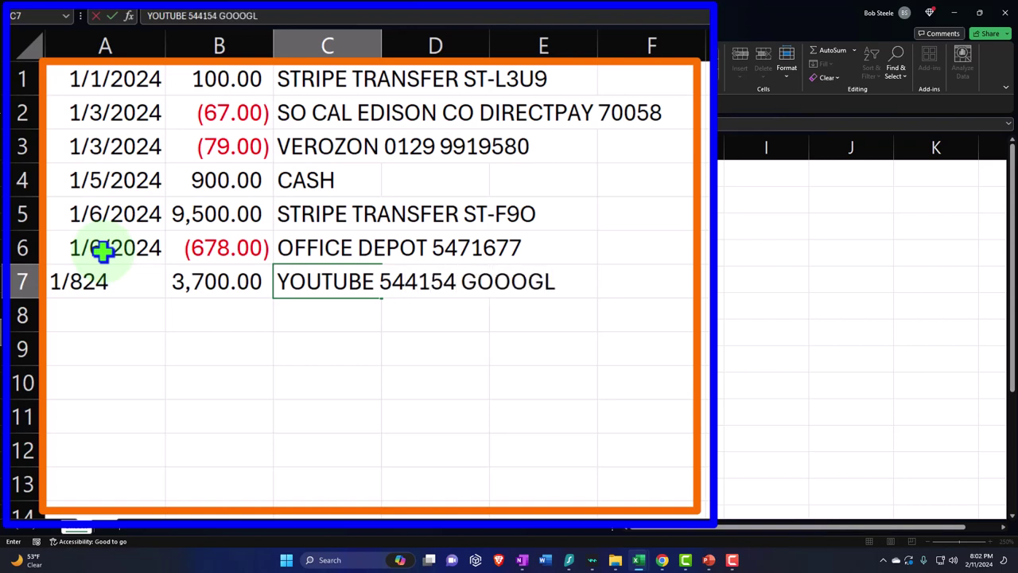
key("BackSpace")
key("BackSpace")
type("LE")
key("Return")
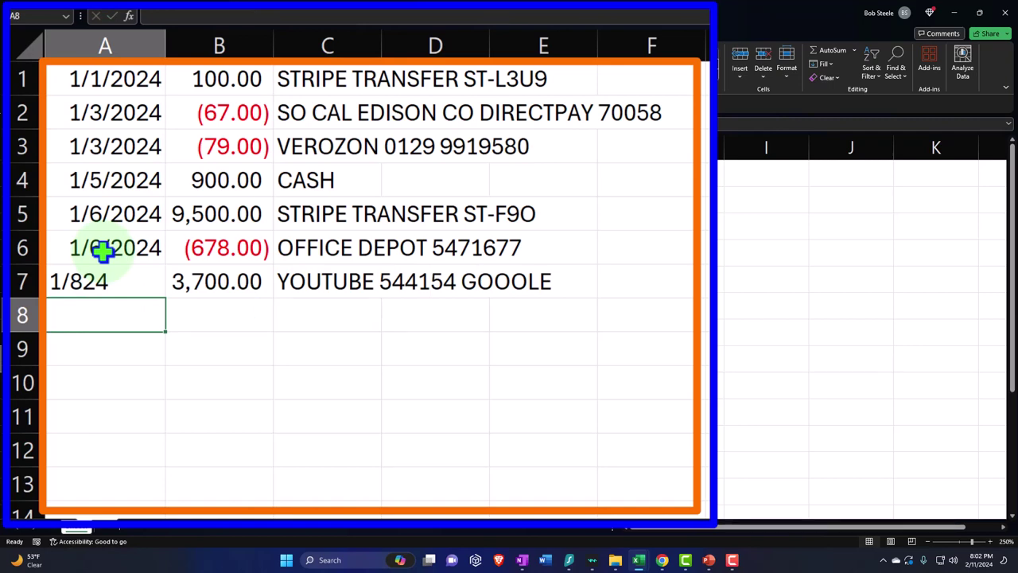
key("Up")
type("1/8/274")
key("Return")
- Enter row 8 as 1/8/24, -300 and ATM WITHDRAW
type("1/")
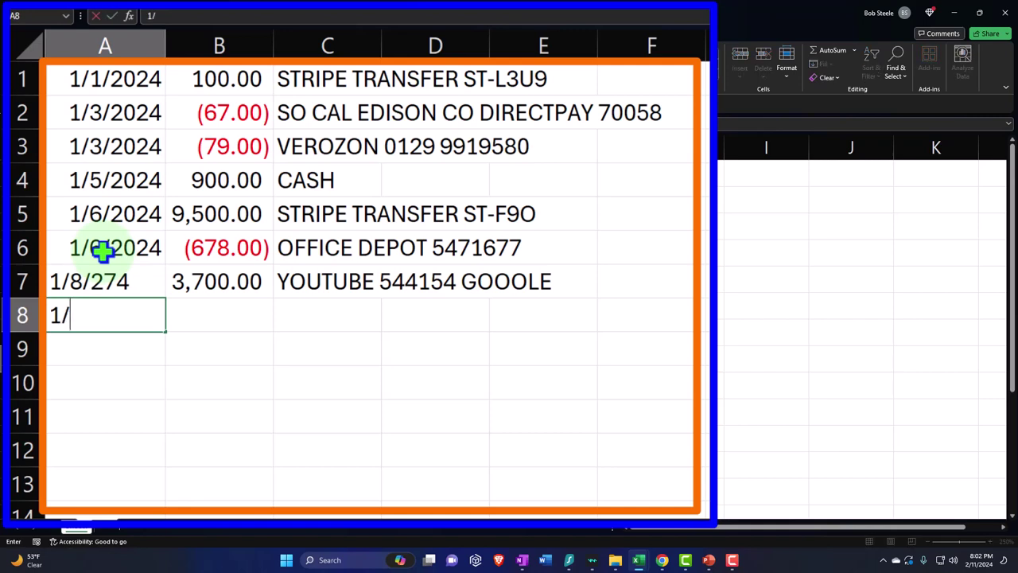
type("10/")
key("BackSpace")
key("BackSpace")
type("8/24")
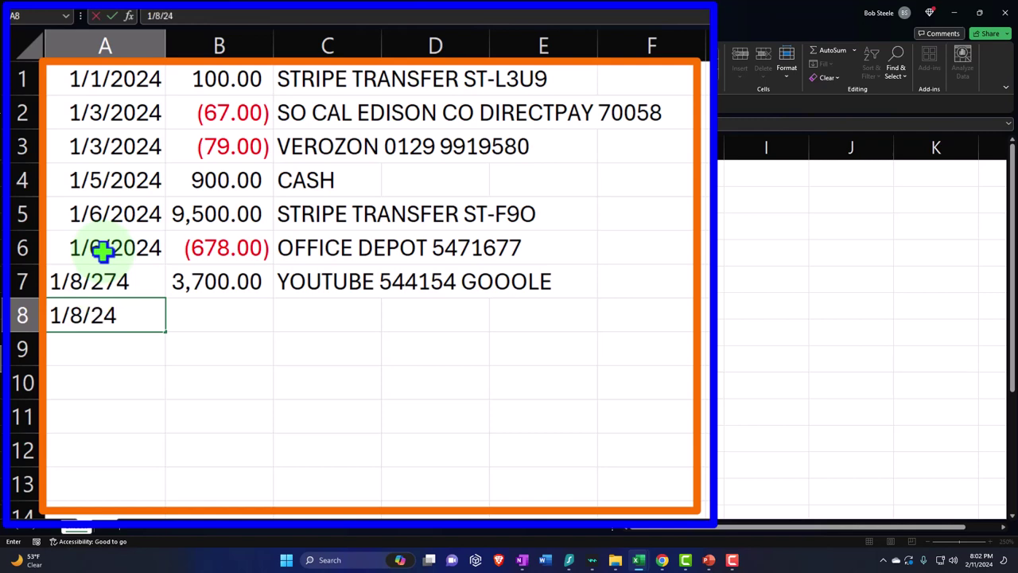
key("Tab")
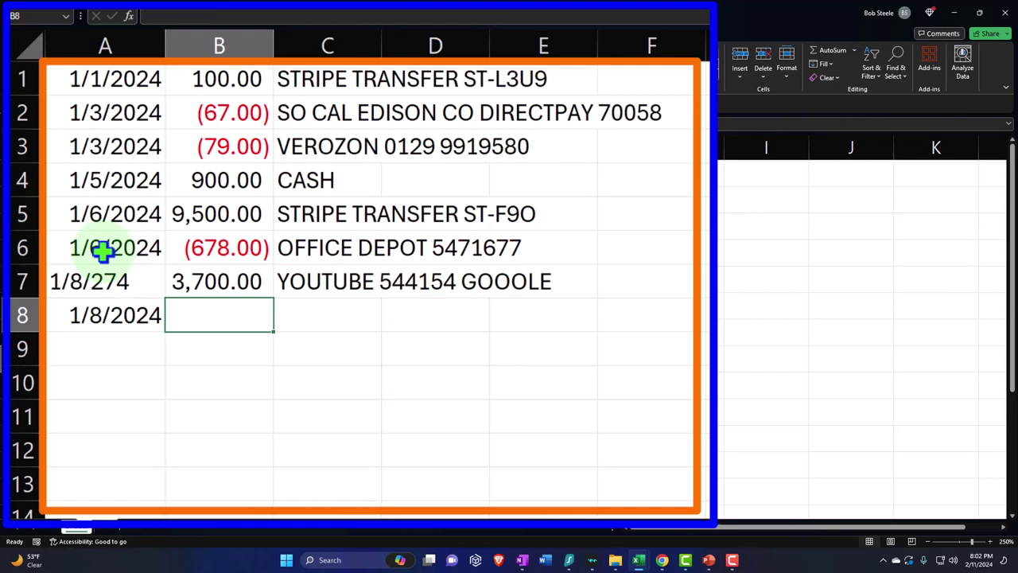
type("3")
key("BackSpace")
type("-300")
key("Tab")
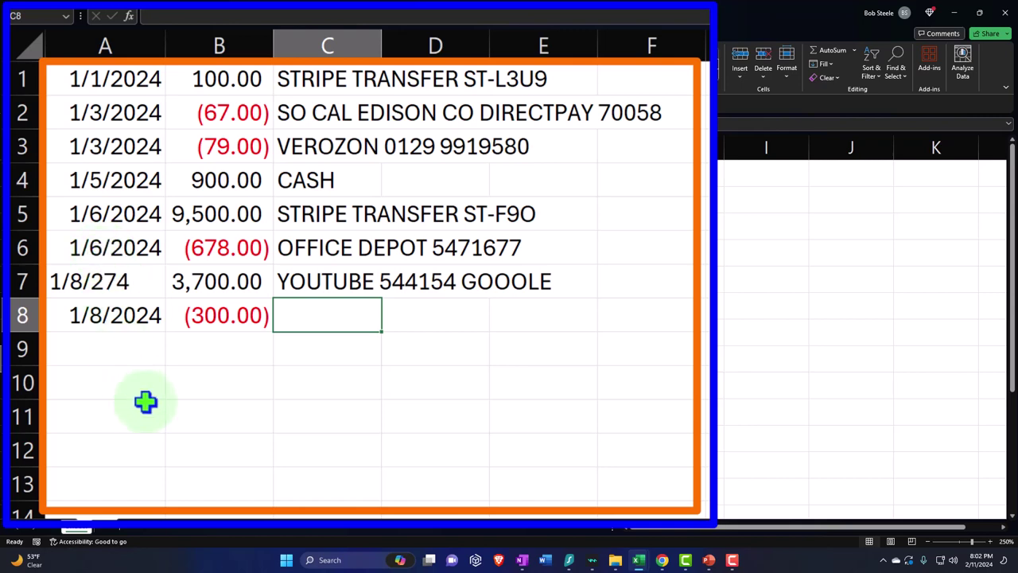
type("wITH")
key("BackSpace")
key("BackSpace")
key("BackSpace")
key("BackSpace")
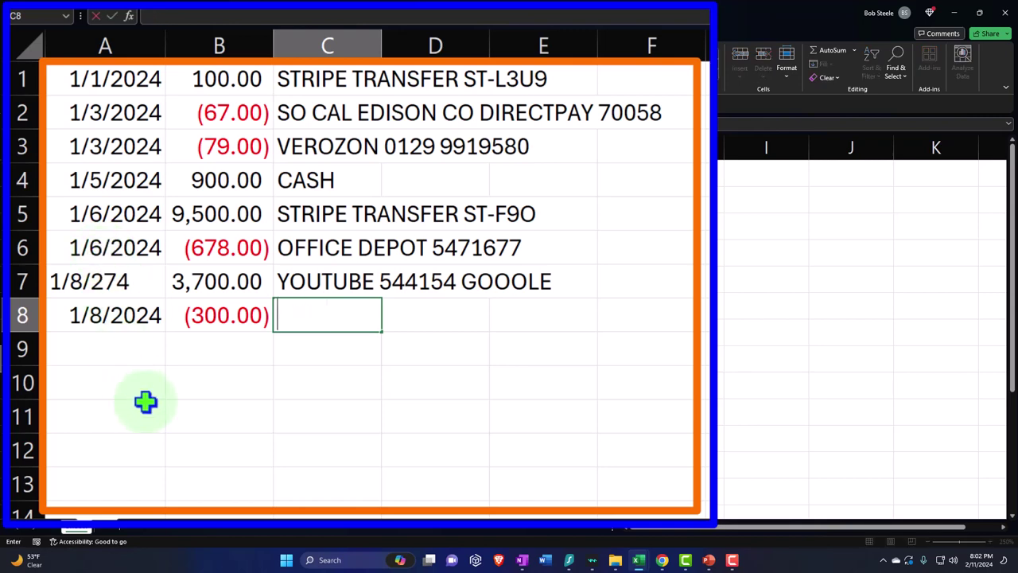
type("ATMWITH")
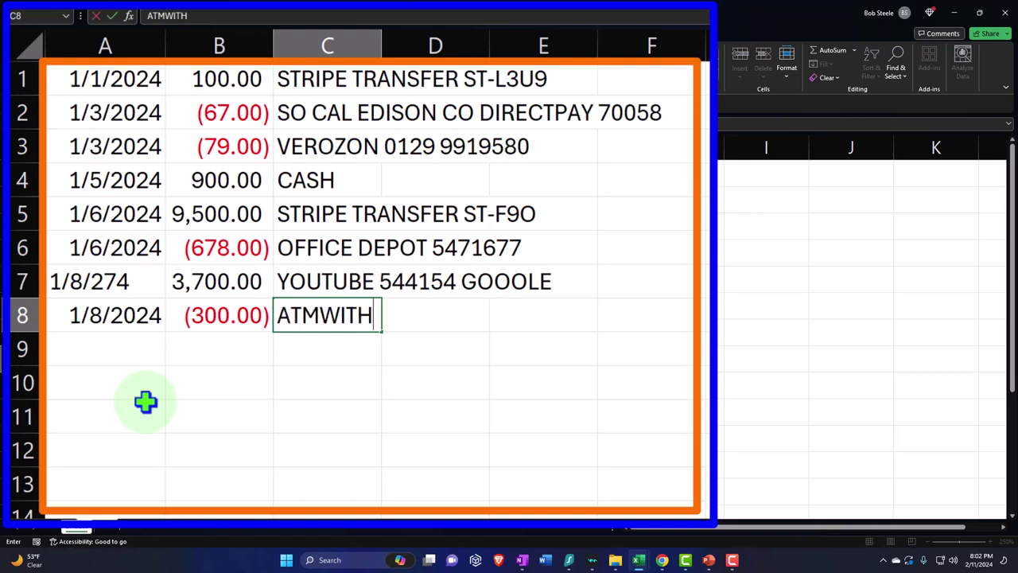
key("BackSpace")
key("BackSpace")
key("BackSpace")
key("BackSpace")
type("WITHDRAW")
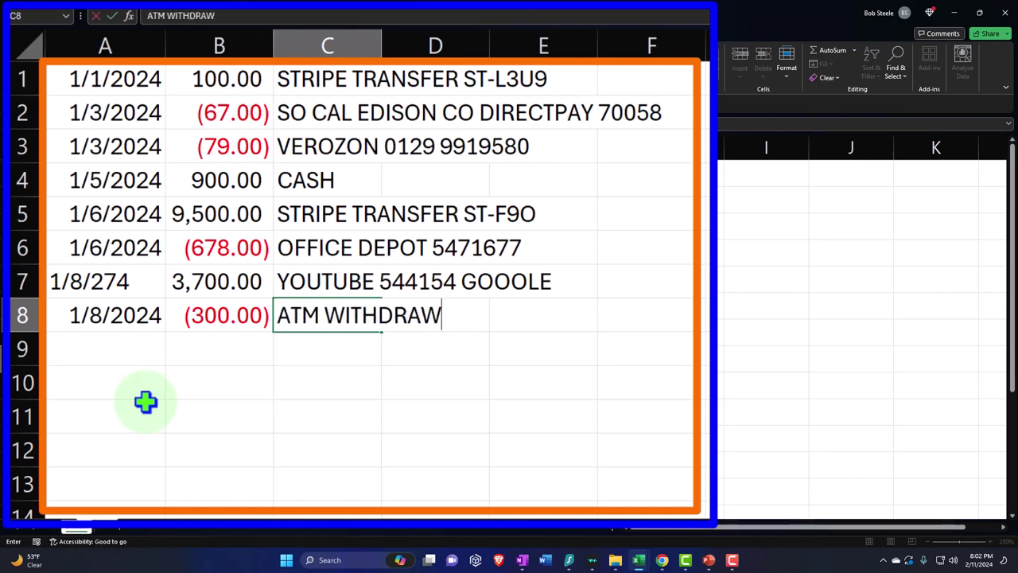
key("Return")
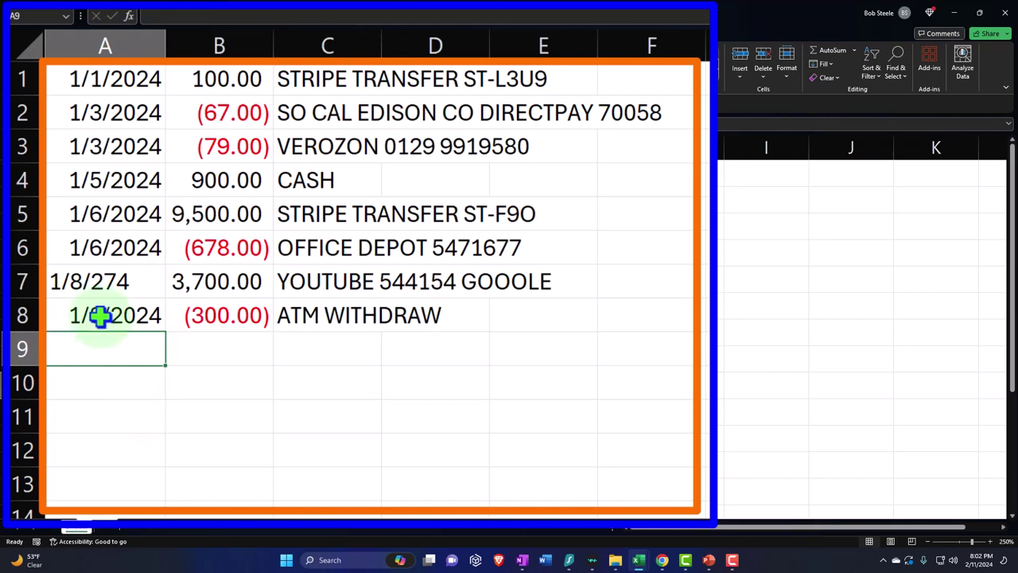
- Correct row 7's malformed 1/8/274 date to 1/8/2024
left_click(104, 281)
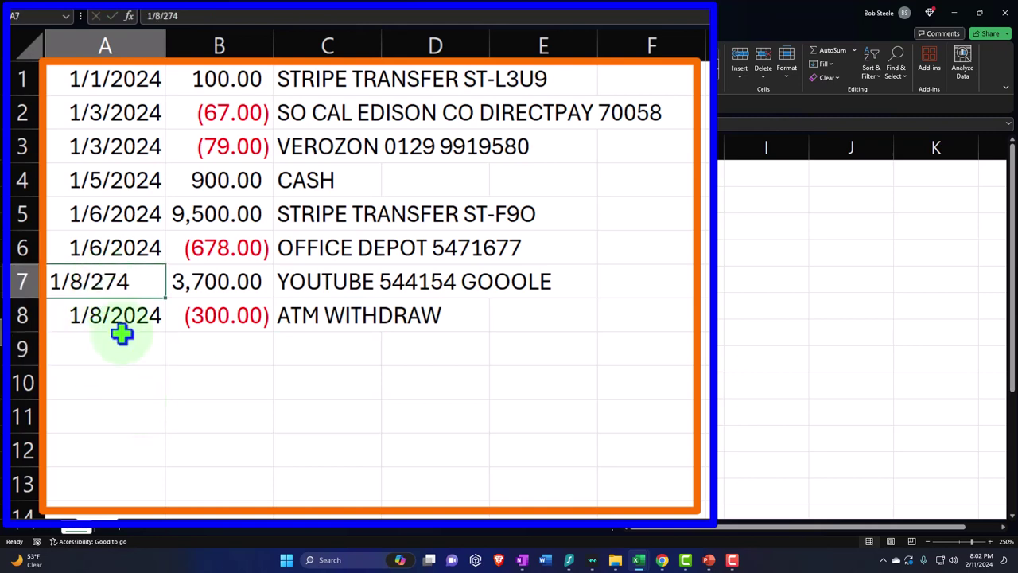
double_click(124, 271)
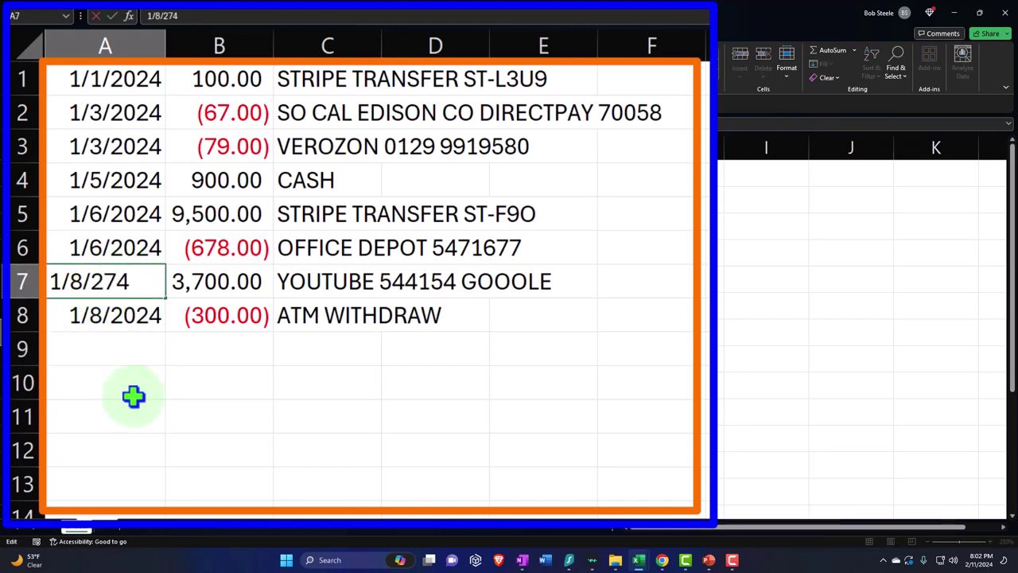
key("BackSpace")
key("Return")
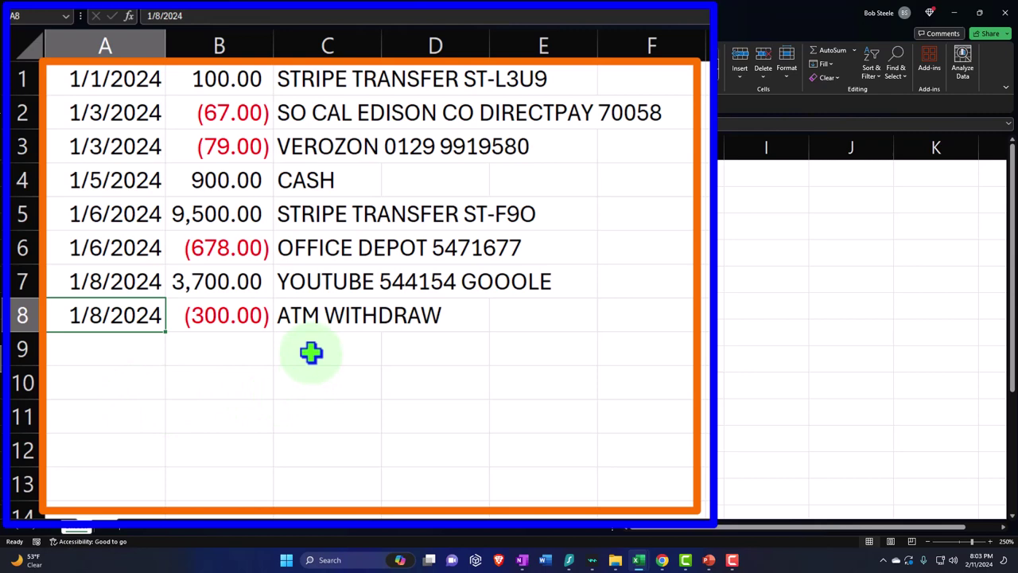
- Enter row 9: 1/9/2024, 430, and the description Amazon Media 19580
left_click(109, 352)
type("1/")
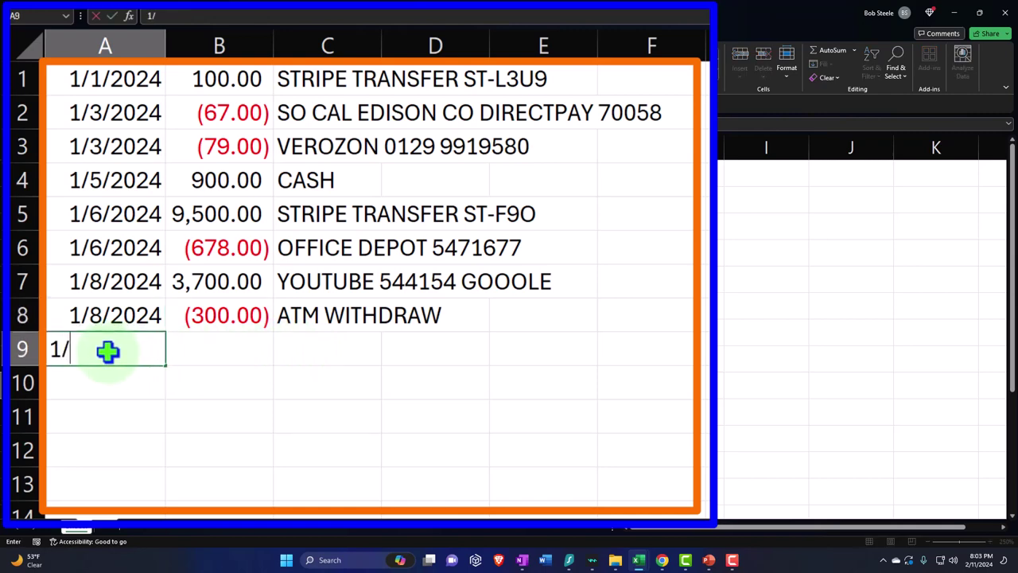
type("9/2024")
key("Tab")
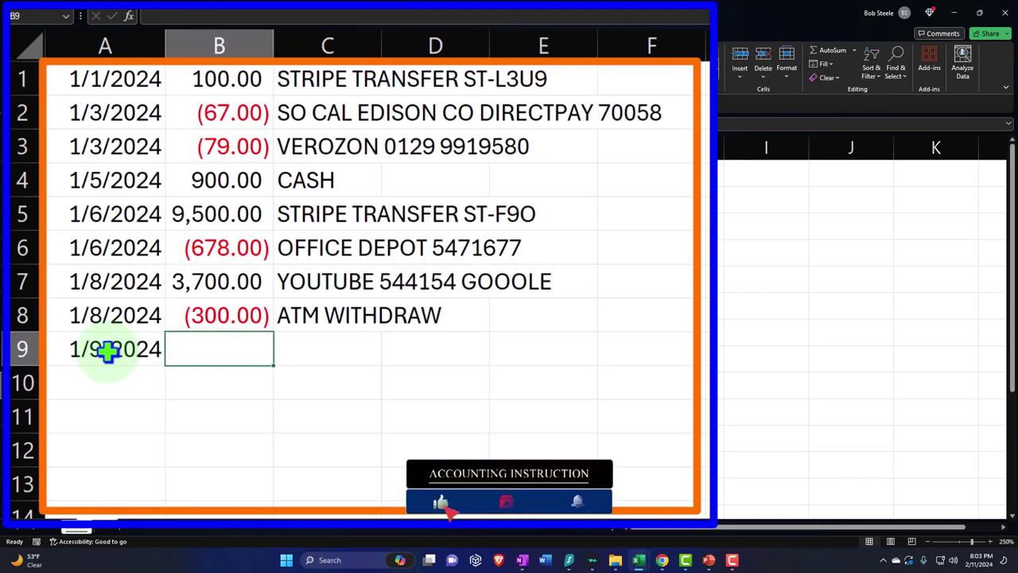
type("430")
key("Tab")
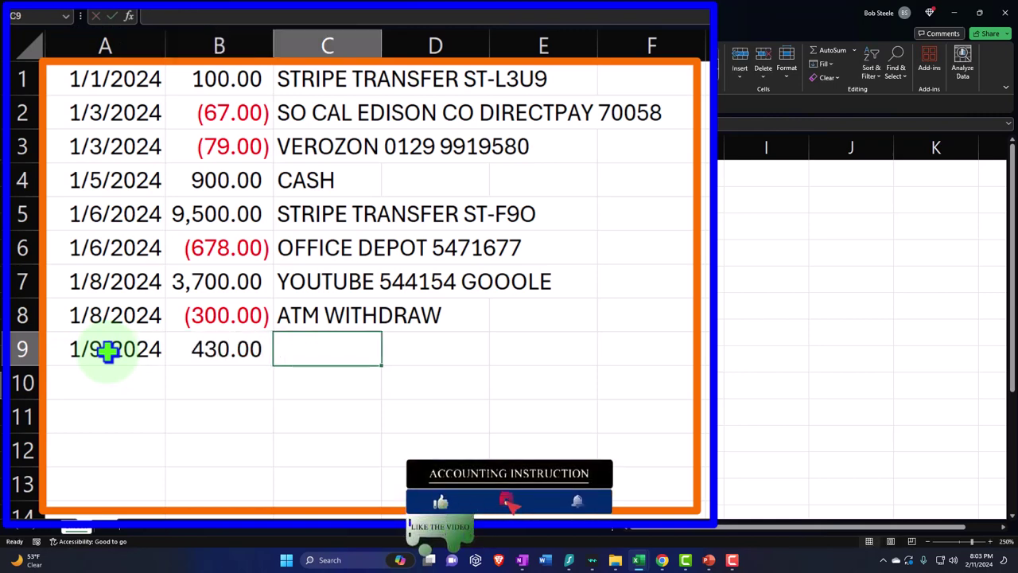
type("aMAZON")
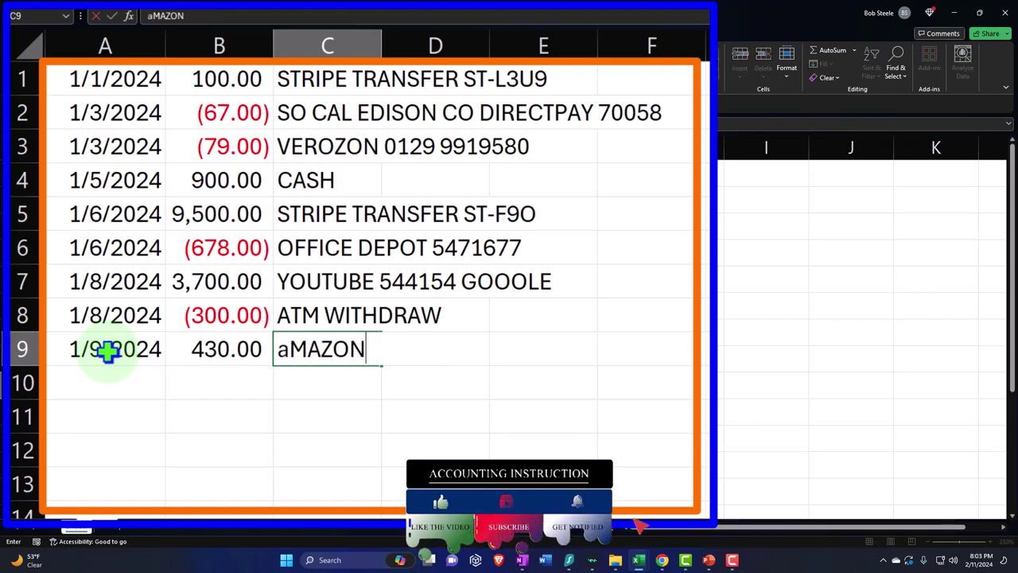
type(" Media")
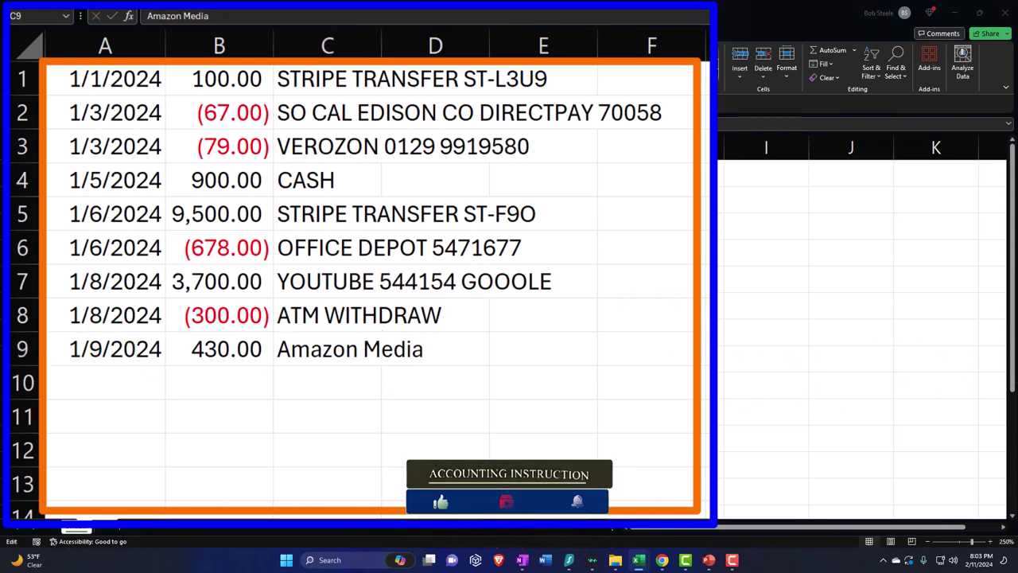
left_click(360, 354)
double_click(427, 347)
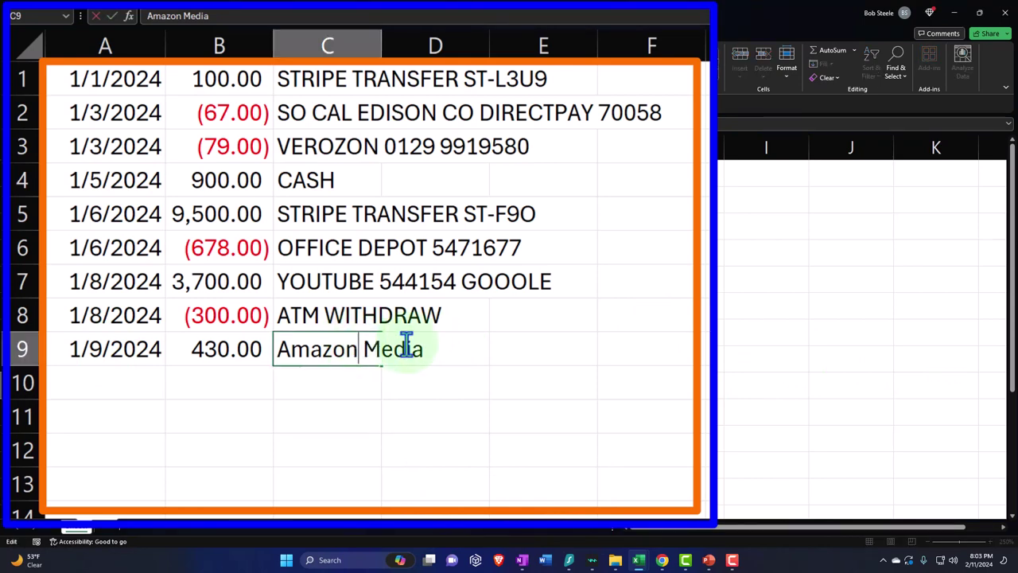
type("19580")
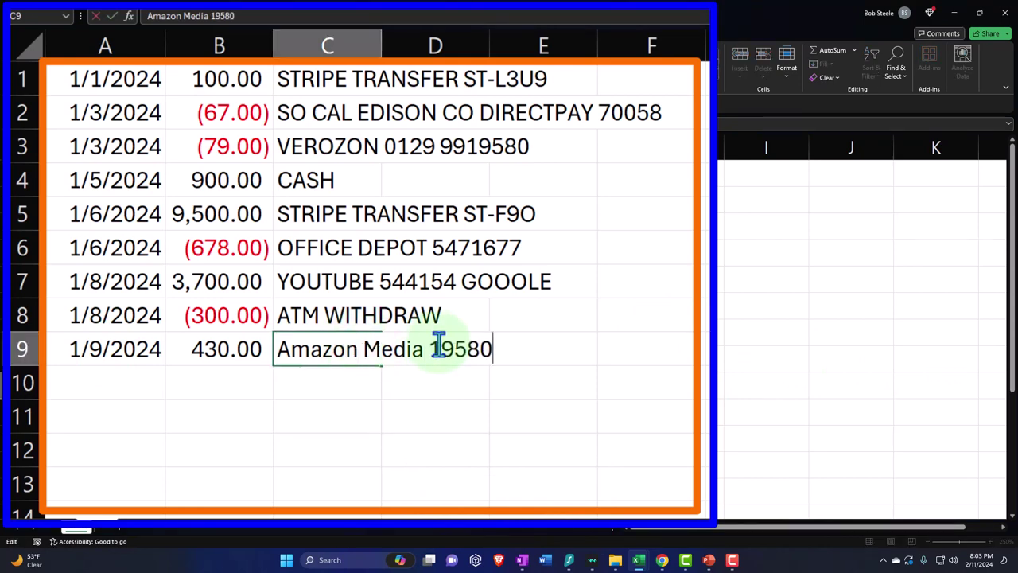
key("Return")
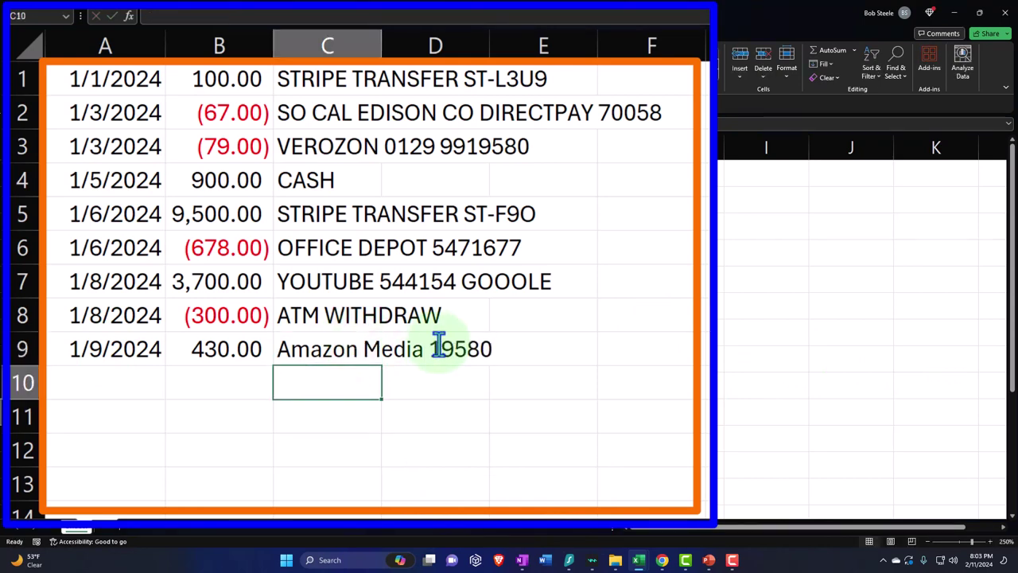
- Enter row 10: 1/9/24, -2400, and the description Rental Co. 874177
key("Left")
key("Left")
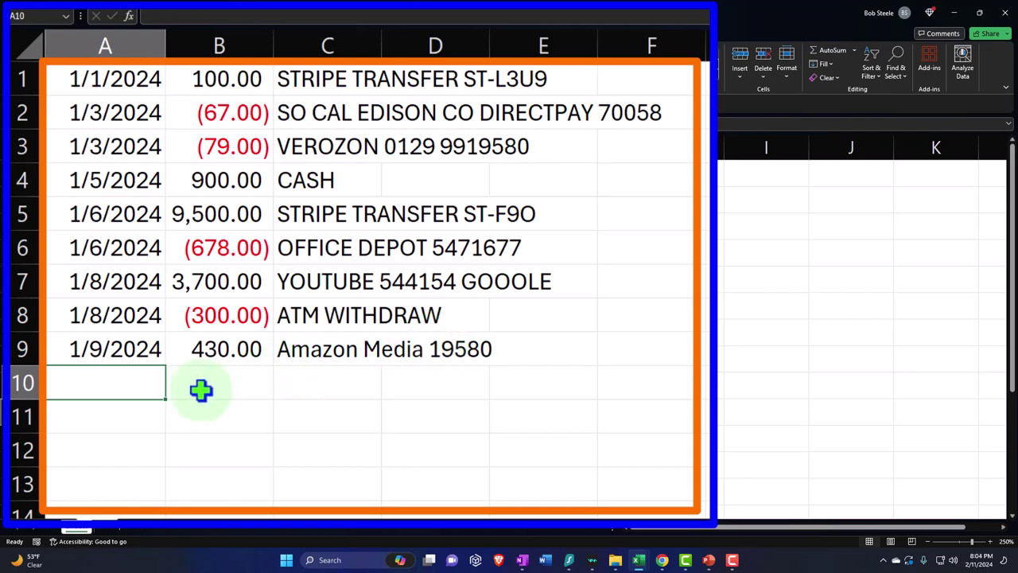
type("1/9/24")
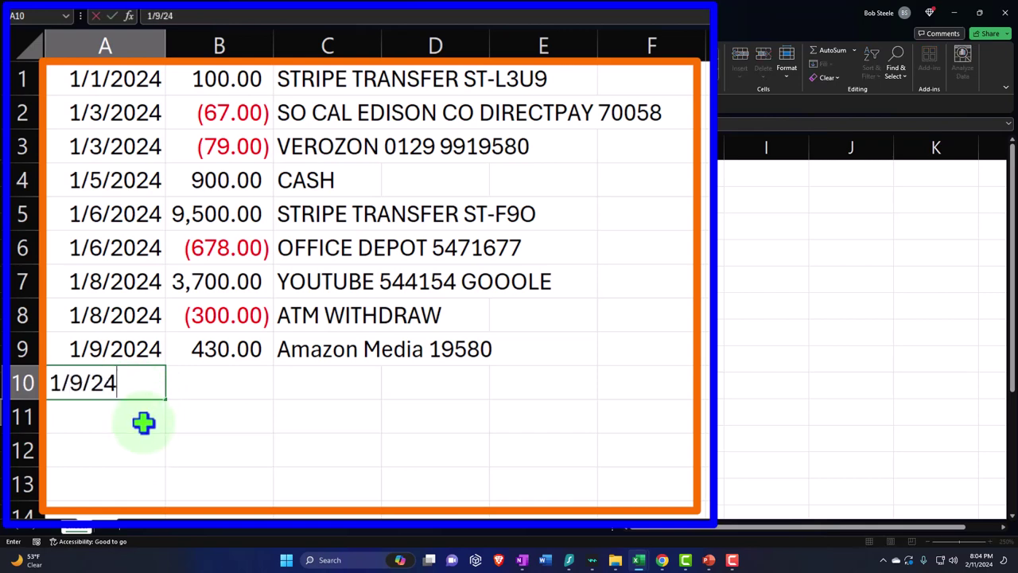
key("Tab")
type("-2")
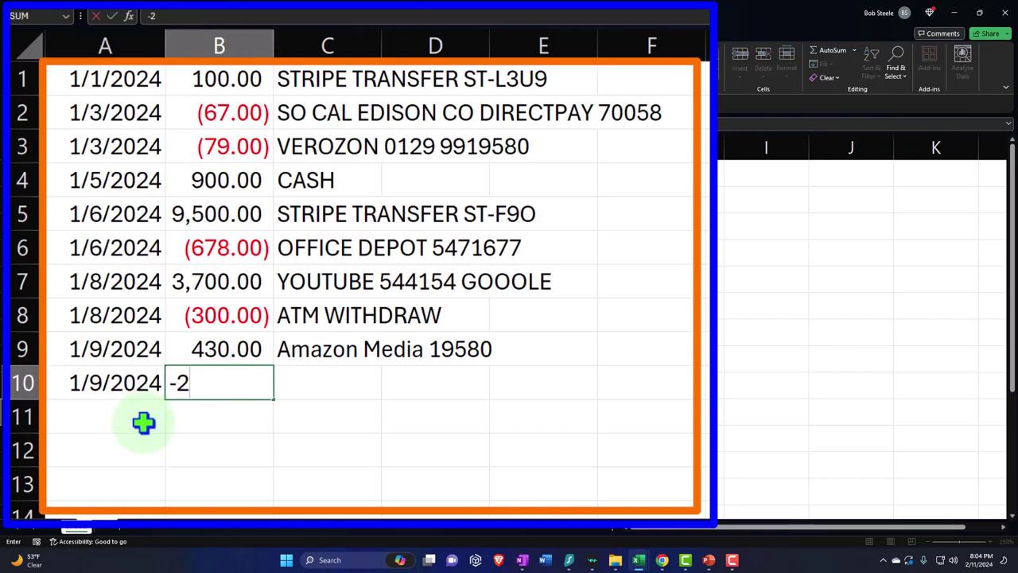
type("400")
key("Tab")
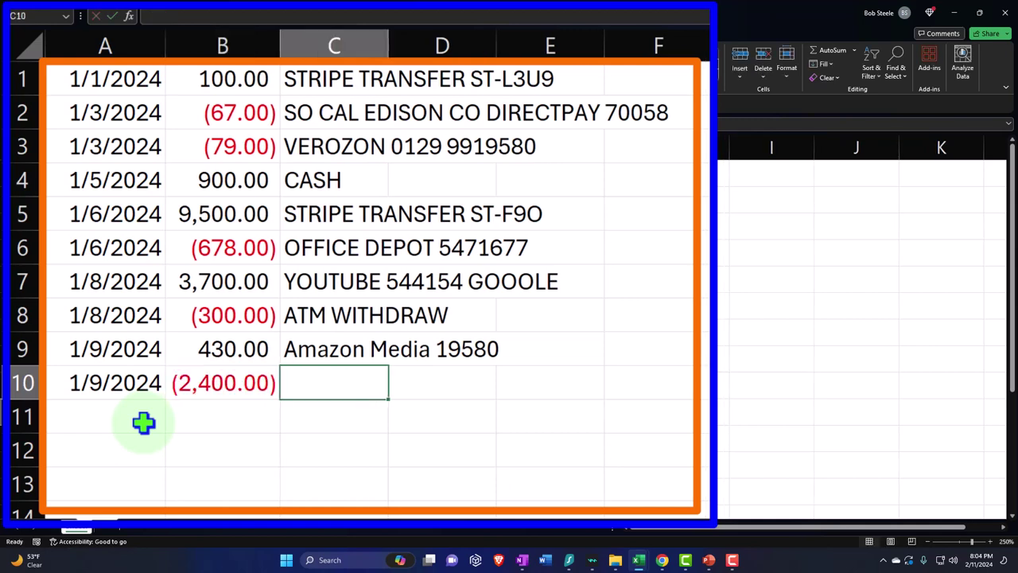
type("Mo")
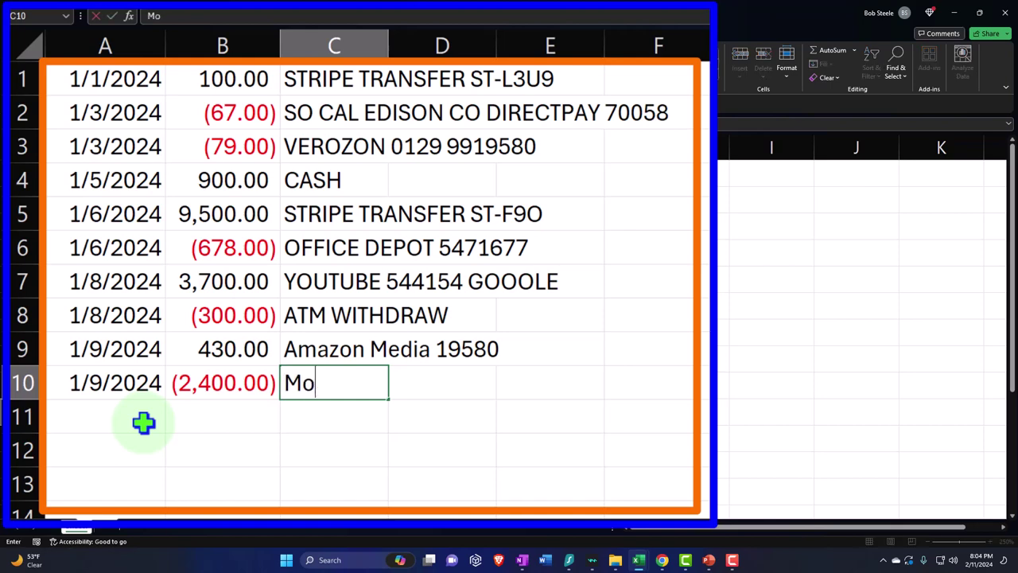
key("BackSpace")
type("r")
key("BackSpace")
key("BackSpace")
type("Rental Co")
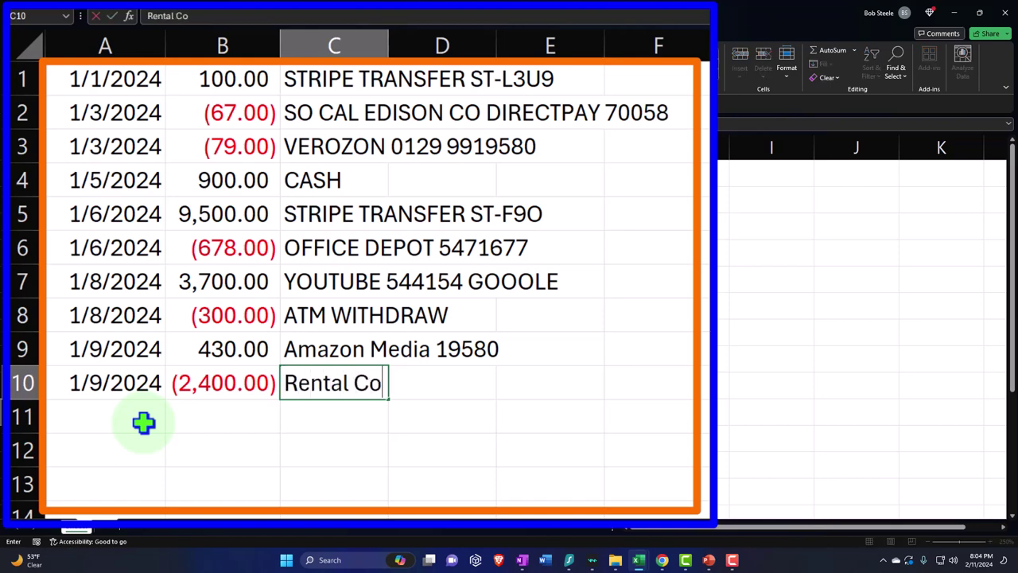
type(".")
key("BackSpace")
type("8741")
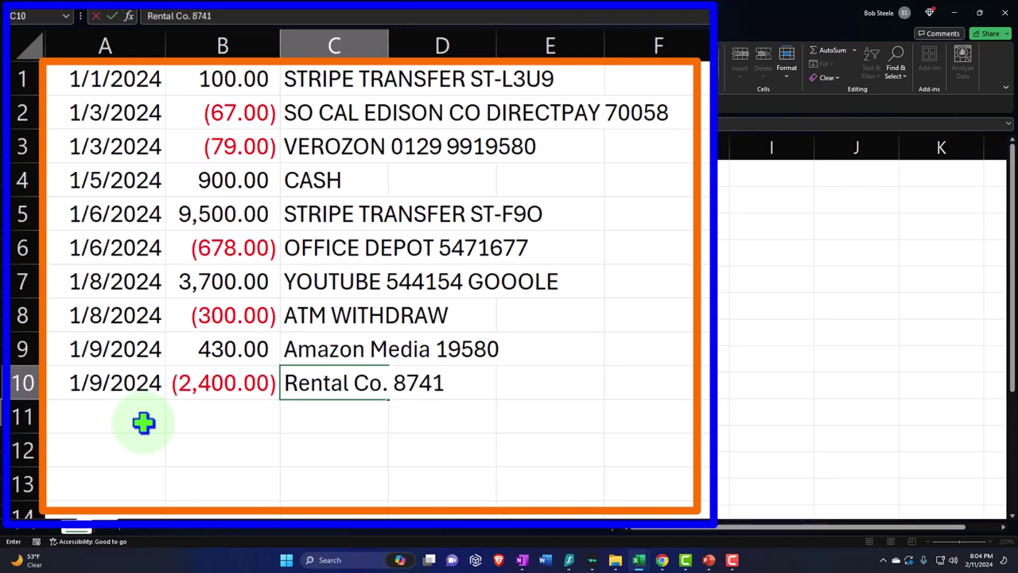
type("77")
key("Return")
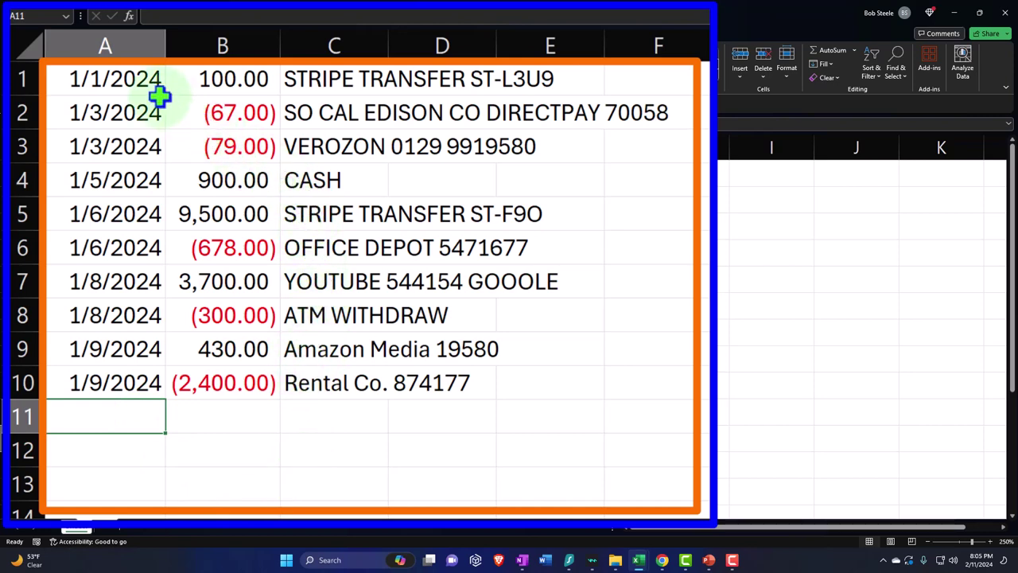
- Copy the ten transactions in A1:C10 and paste them starting at A11
left_click_drag(117, 76, 329, 387)
key("ctrl+c")
left_click(136, 417)
key("ctrl+v")
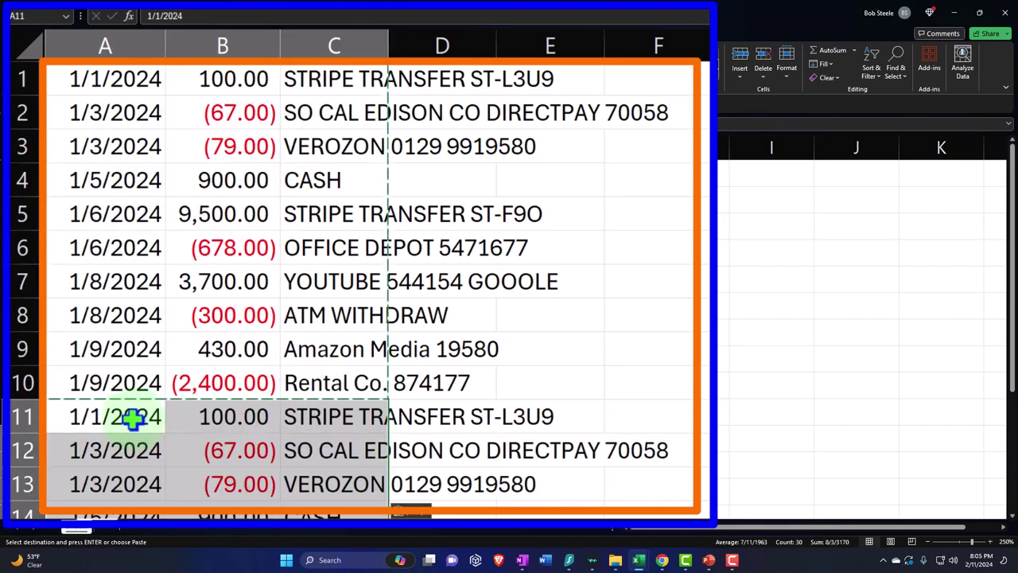
- Change the month of the dates in A11 through A15 from 1 to 2
scroll(134, 417, "down", 2)
double_click(80, 210)
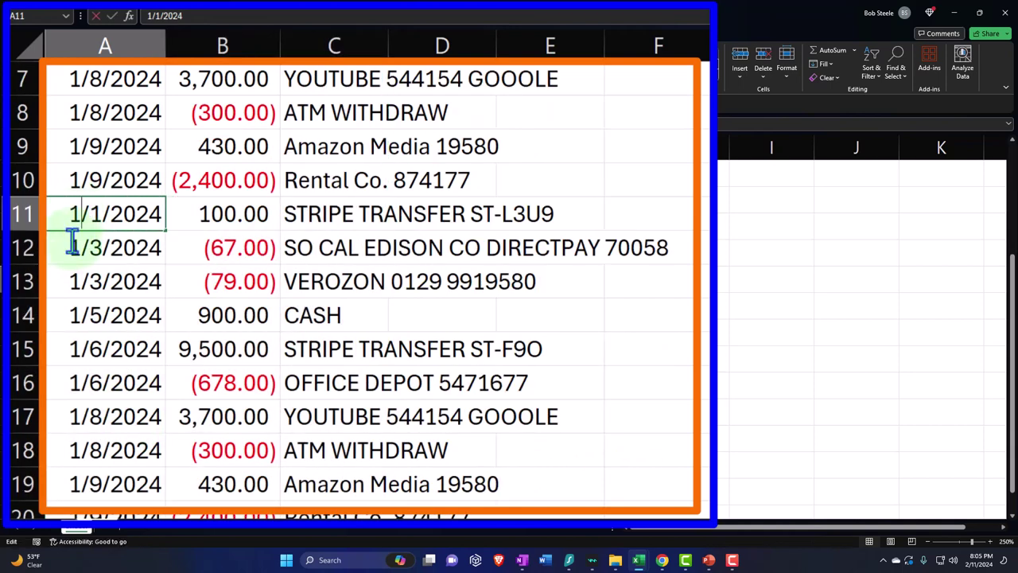
key("BackSpace")
type("2")
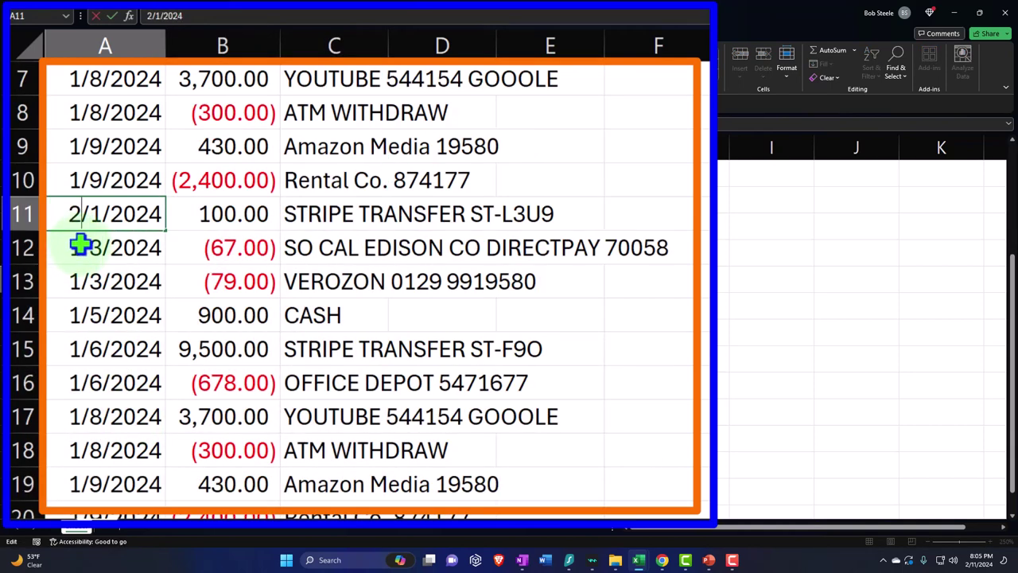
double_click(80, 248)
key("BackSpace")
type("2")
left_click(75, 280)
double_click(77, 284)
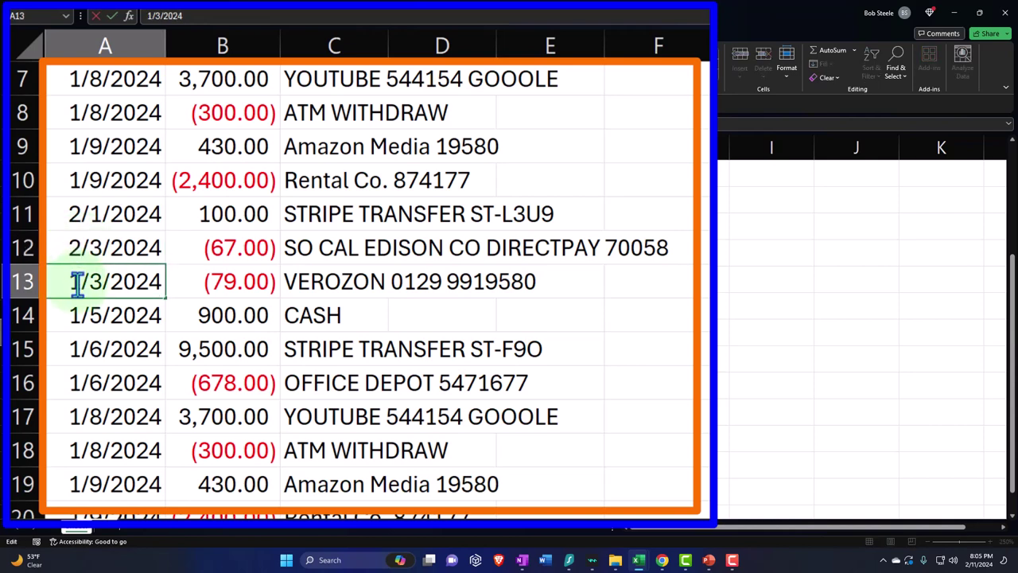
key("BackSpace")
type("2")
left_click(75, 306)
double_click(74, 310)
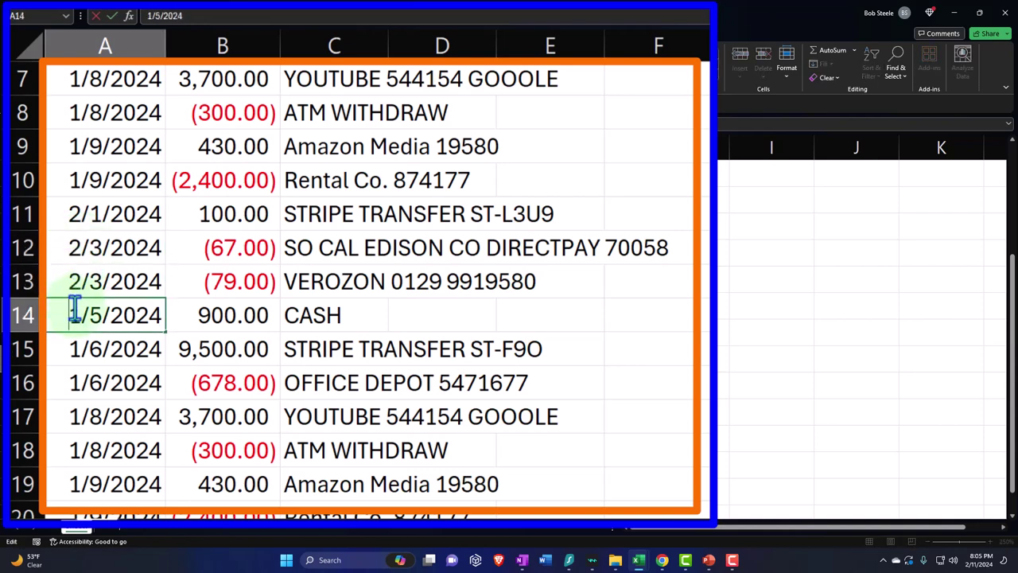
key("BackSpace")
type("2")
key("Return")
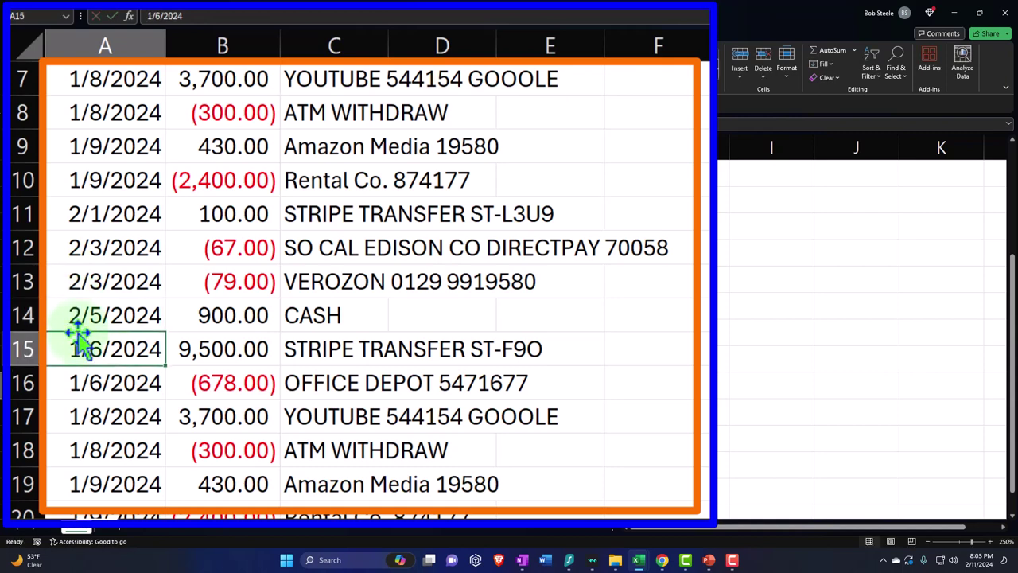
double_click(76, 347)
key("BackSpace")
type("2")
key("Return")
- Change the month of the dates in A16 through A20 to 2, ending at 2/9/2024
scroll(95, 310, "down", 1)
double_click(82, 316)
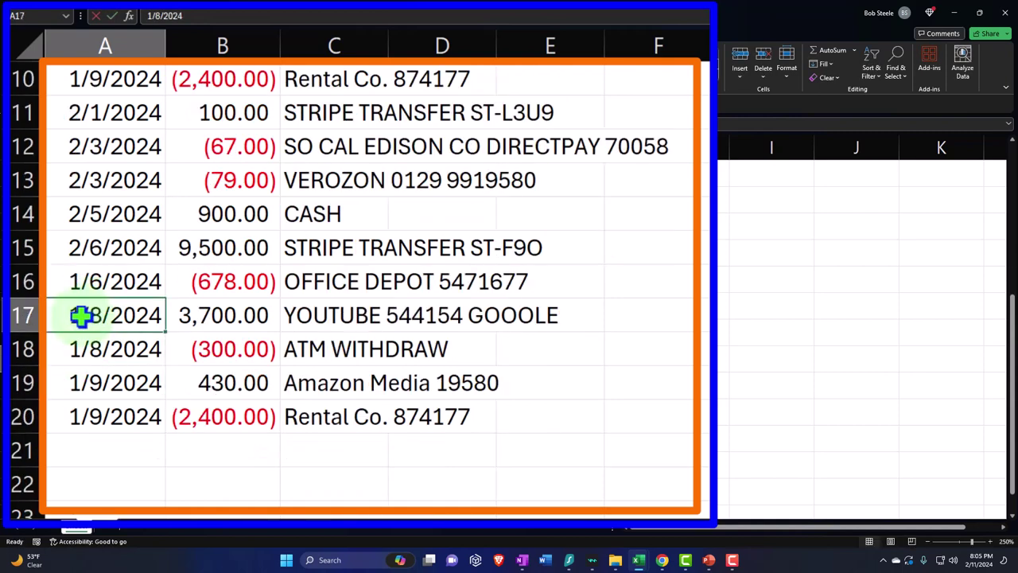
key("BackSpace")
type("2")
key("Return")
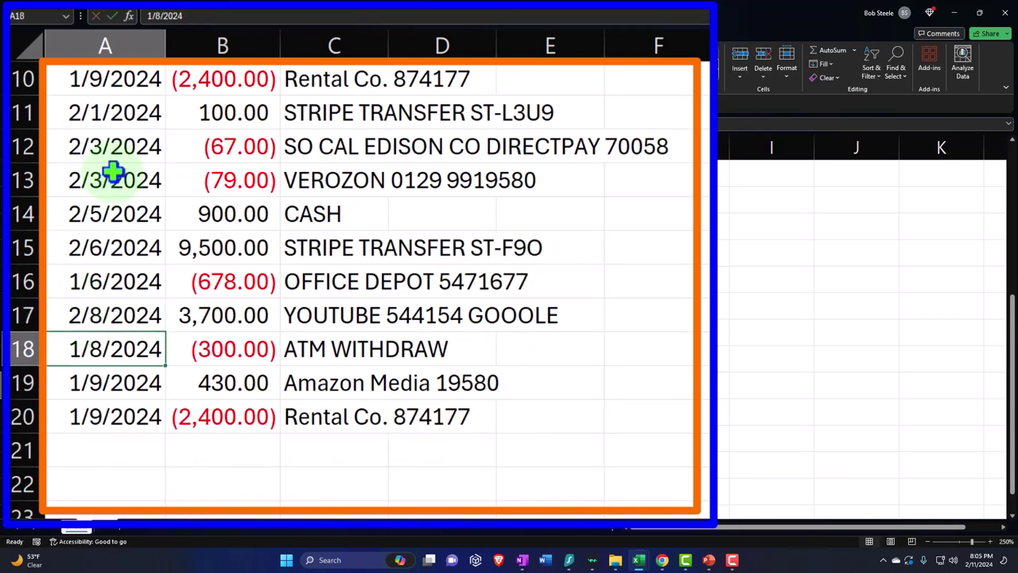
double_click(75, 278)
key("BackSpace")
type("2")
left_click(75, 347)
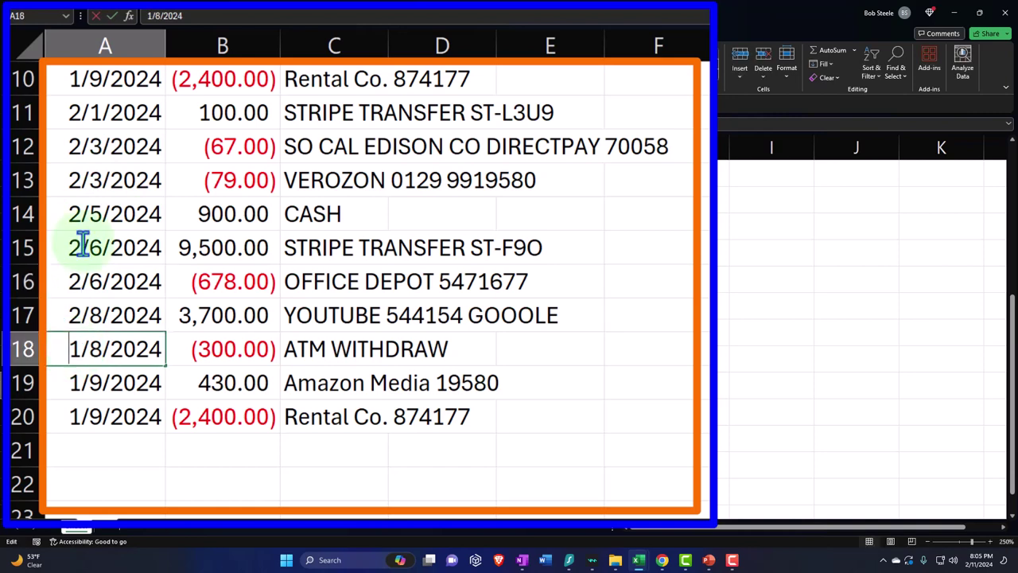
key("BackSpace")
type("2")
key("Return")
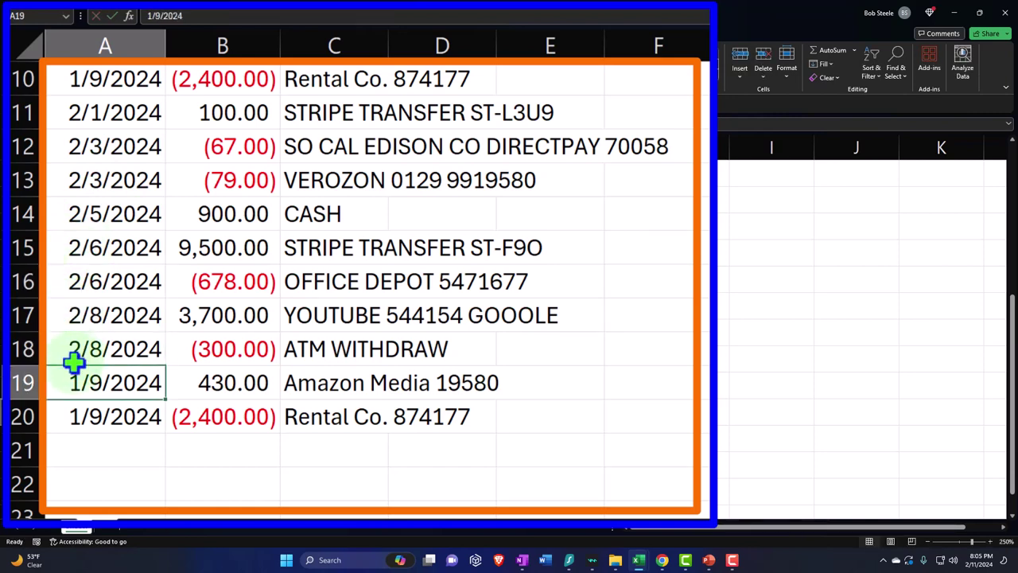
double_click(80, 372)
key("BackSpace")
type("2")
double_click(75, 427)
key("BackSpace")
type("2")
key("Return")
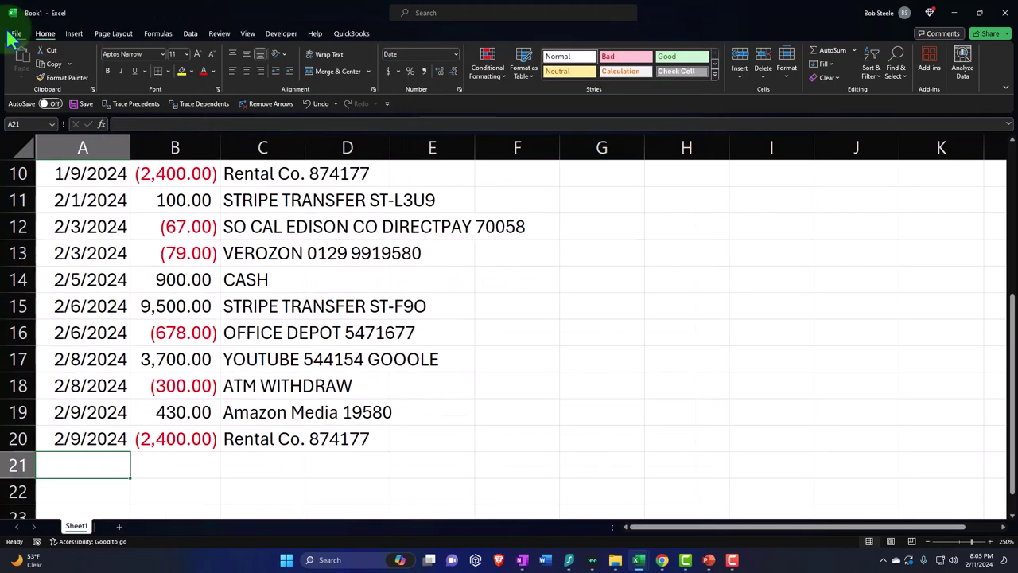
- Use Save As to store the workbook as Bank Data 364 in Bank Feed Upload Files
left_click(14, 35)
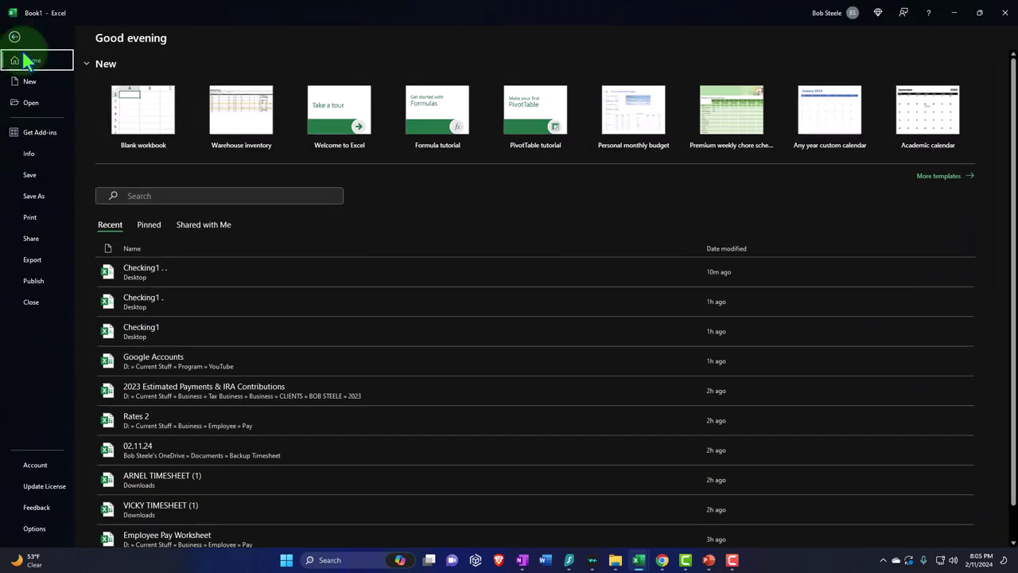
left_click(45, 198)
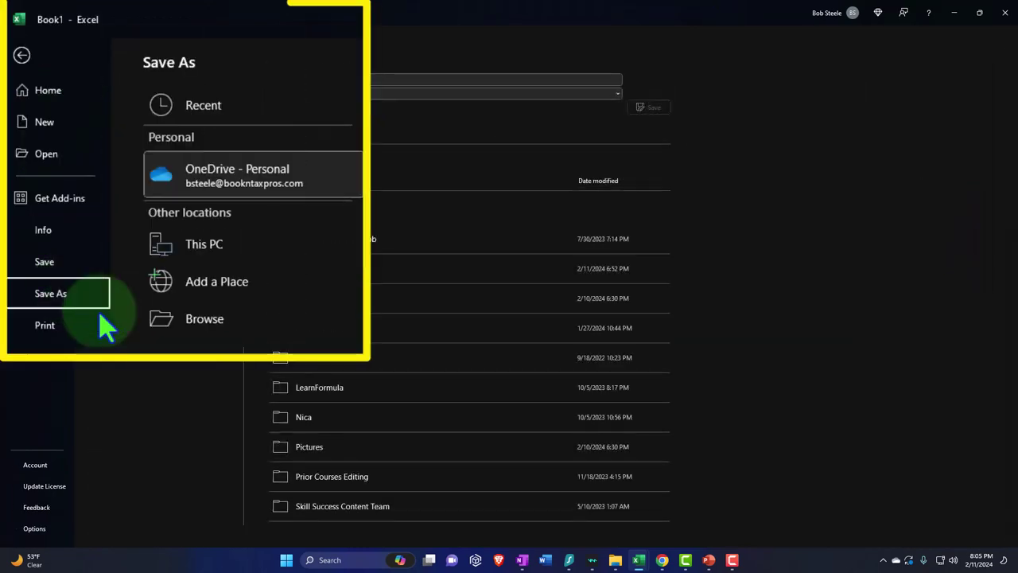
left_click(213, 320)
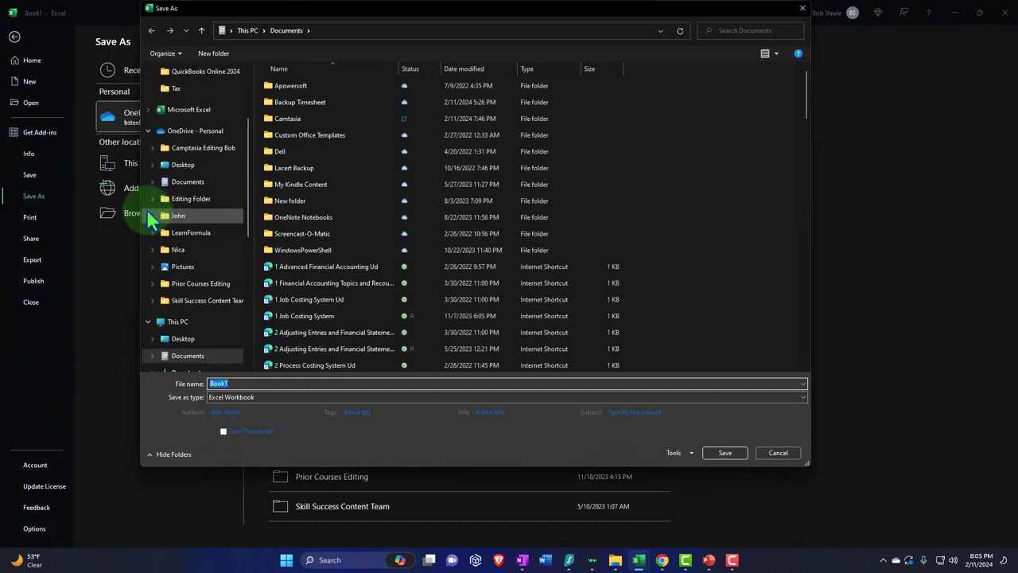
scroll(190, 208, "up", 3)
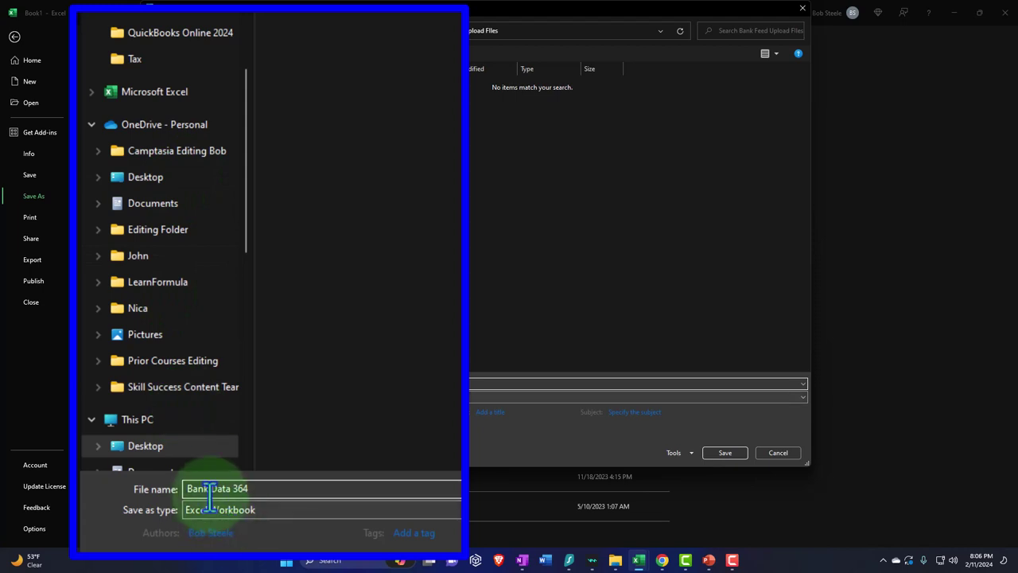
left_click_drag(235, 488, 240, 491)
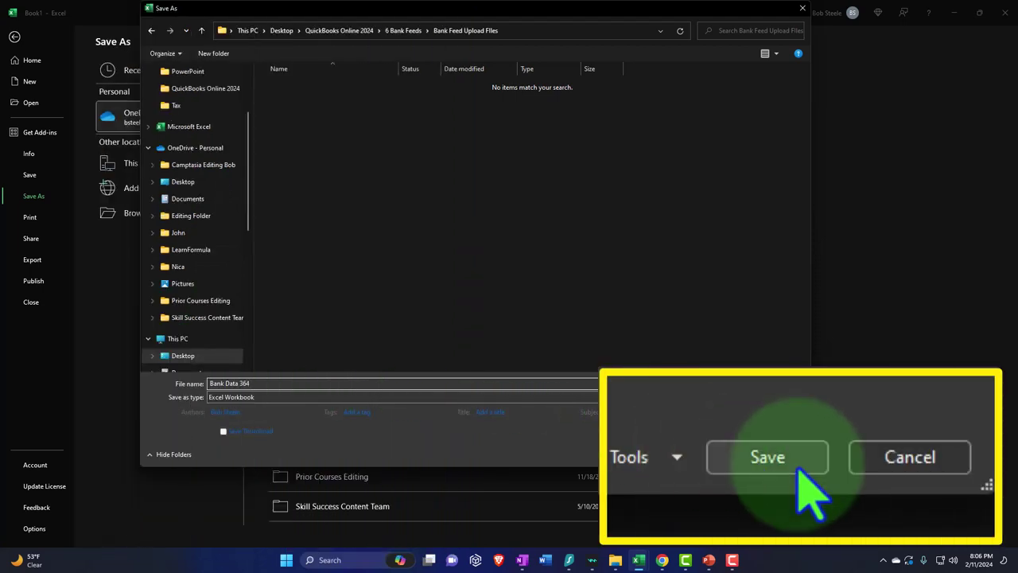
left_click(719, 454)
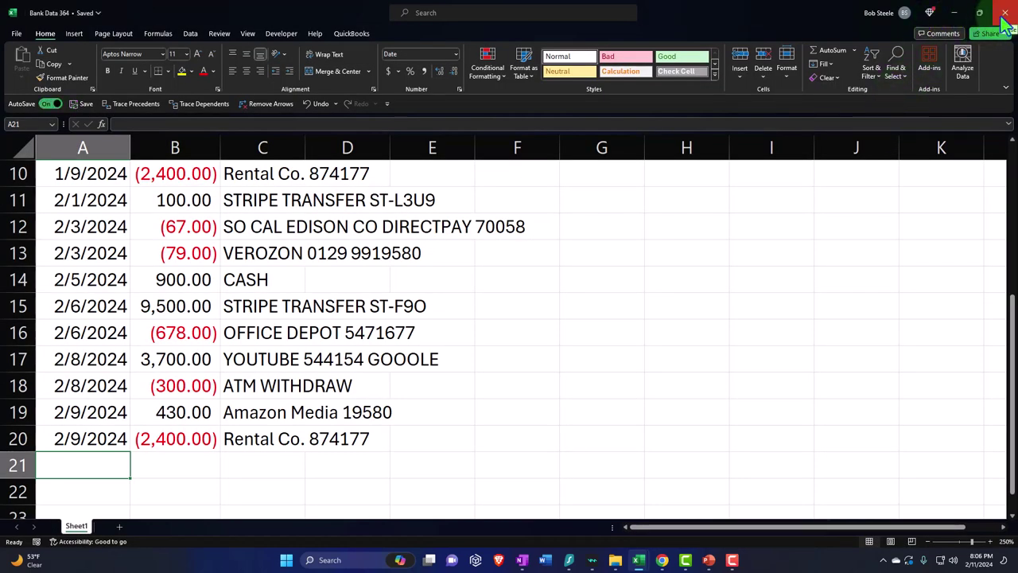
left_click(1004, 12)
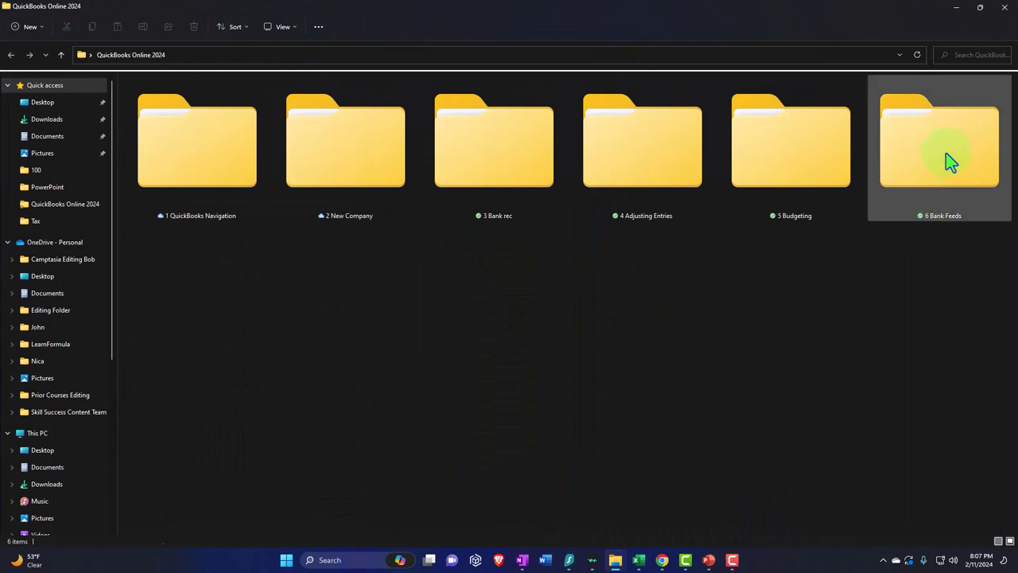
double_click(945, 153)
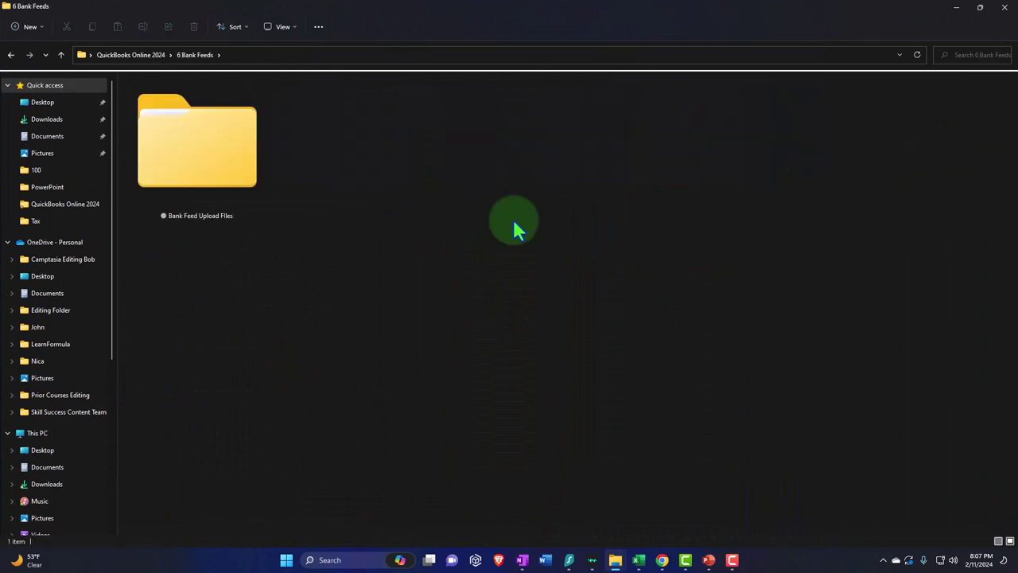
double_click(237, 179)
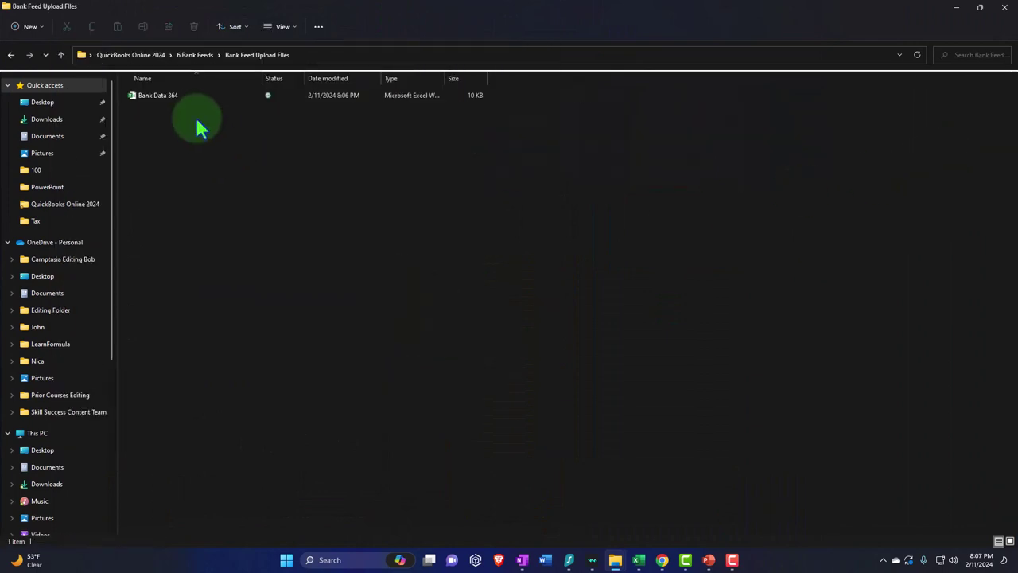
left_click(270, 27)
left_click(273, 52)
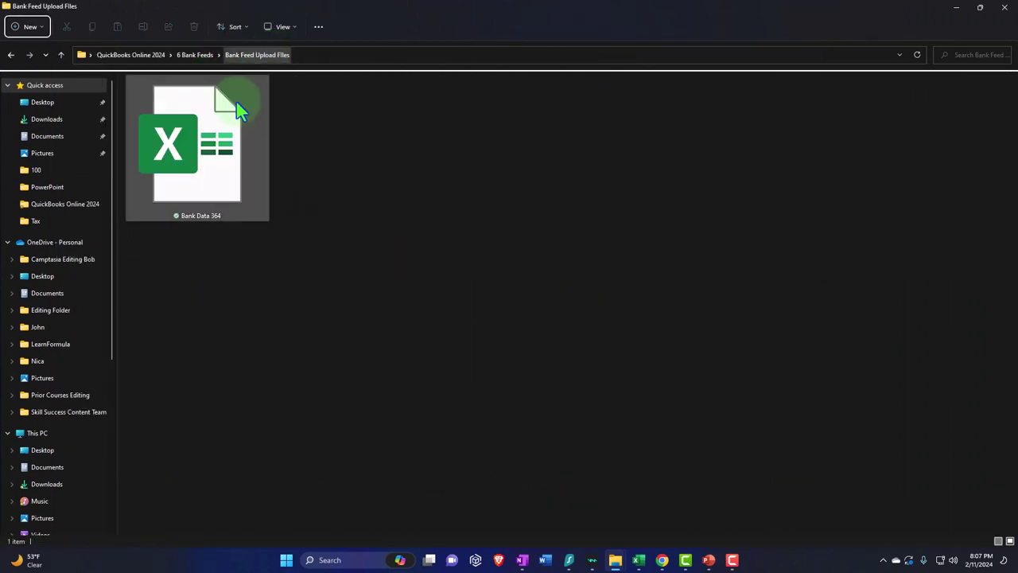
left_click(213, 174)
right_click(213, 173)
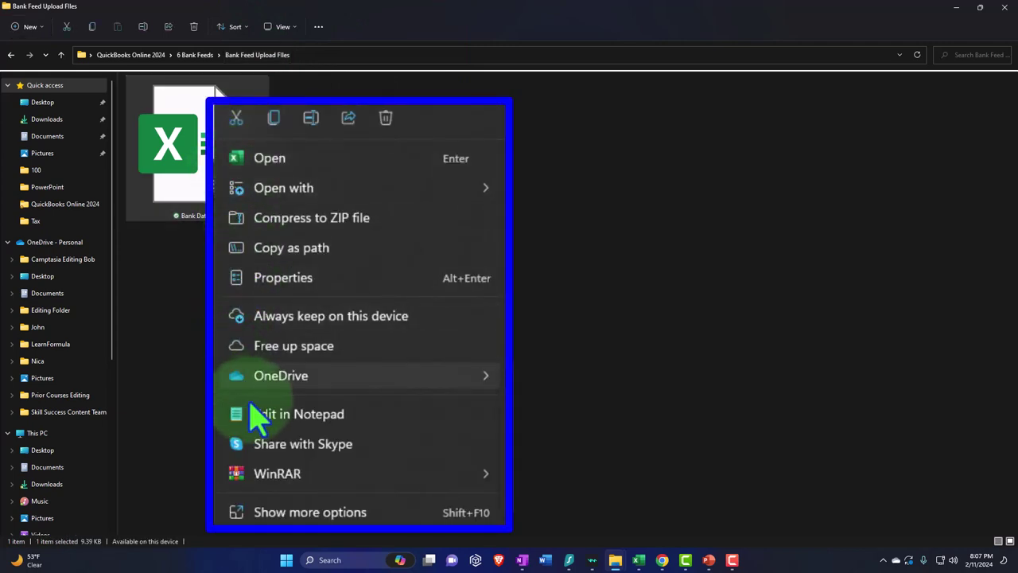
left_click(251, 273)
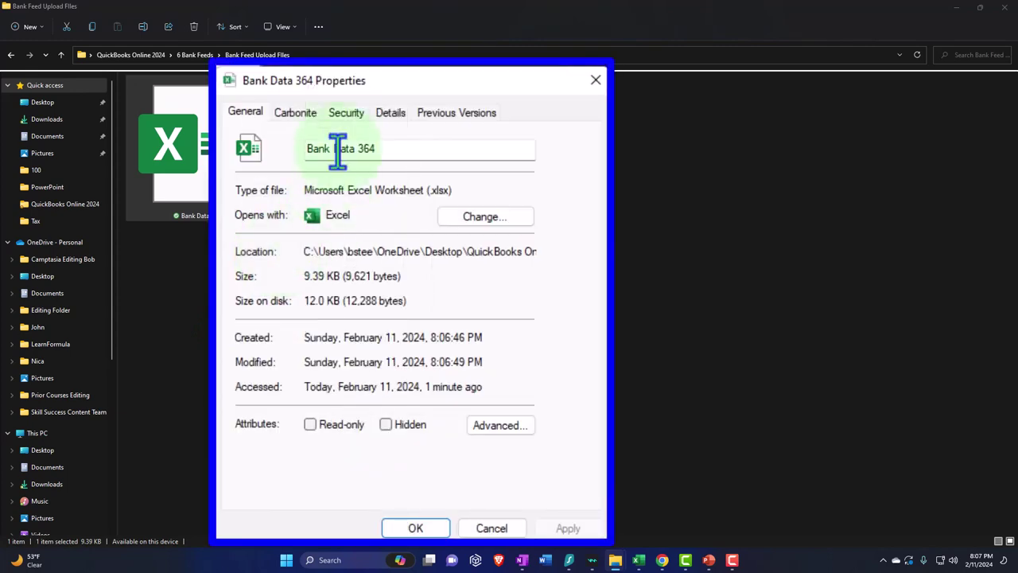
left_click_drag(292, 176, 421, 150)
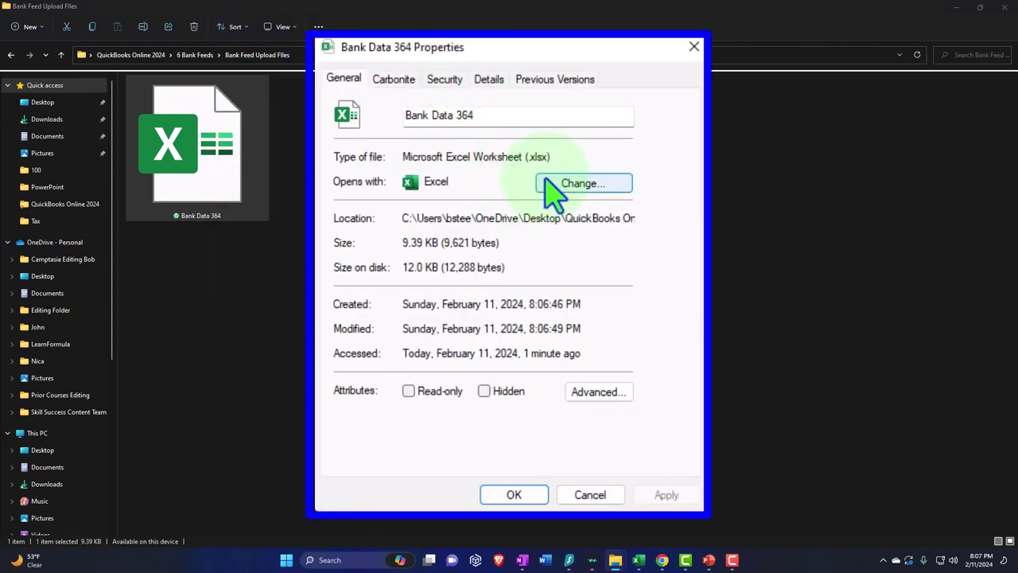
left_click(693, 46)
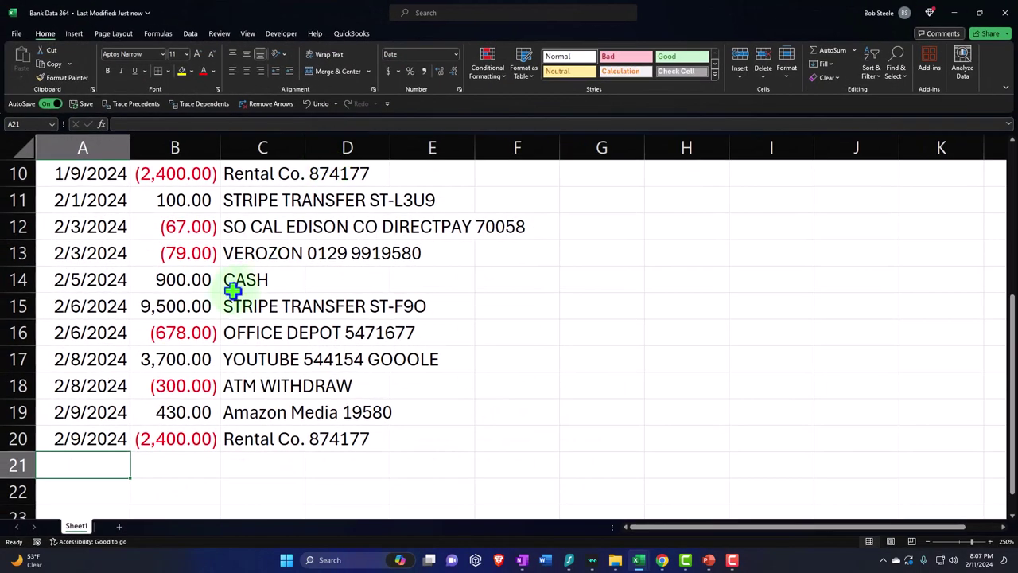
scroll(231, 291, "up", 3)
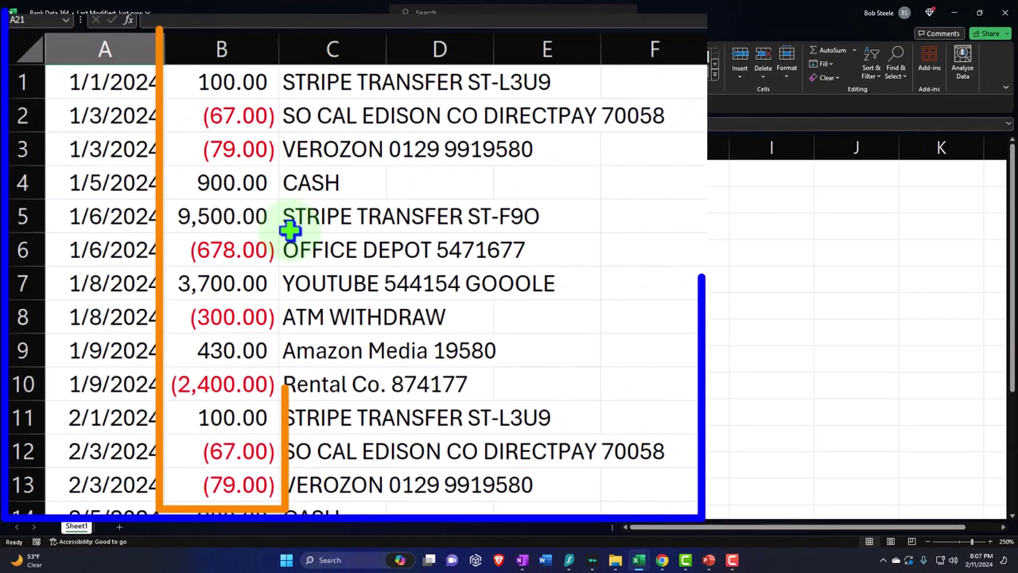
- Check the -67 amount in B2, then save a CSV (Comma delimited) copy of Bank Data 364
left_click(240, 118)
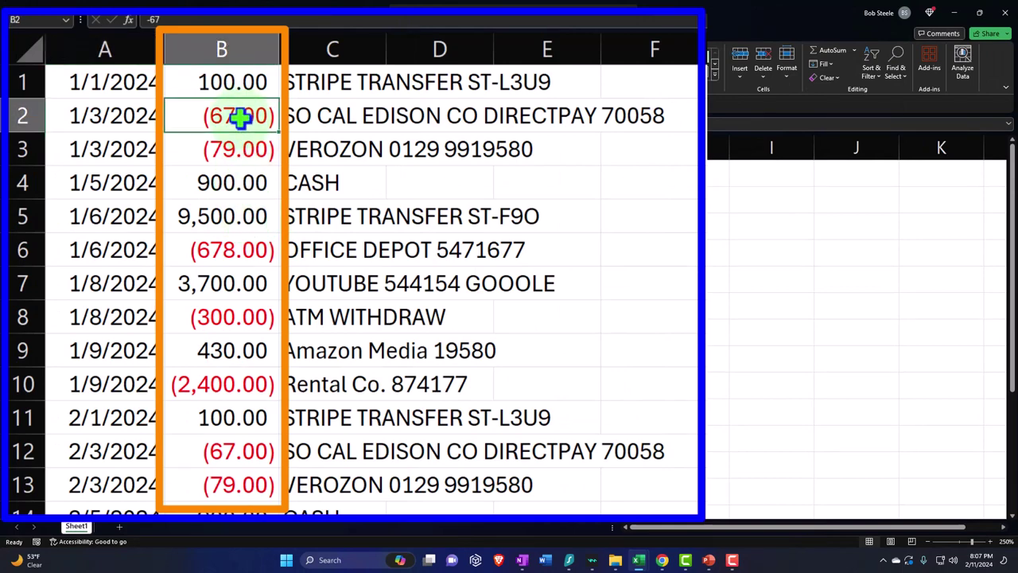
left_click(17, 34)
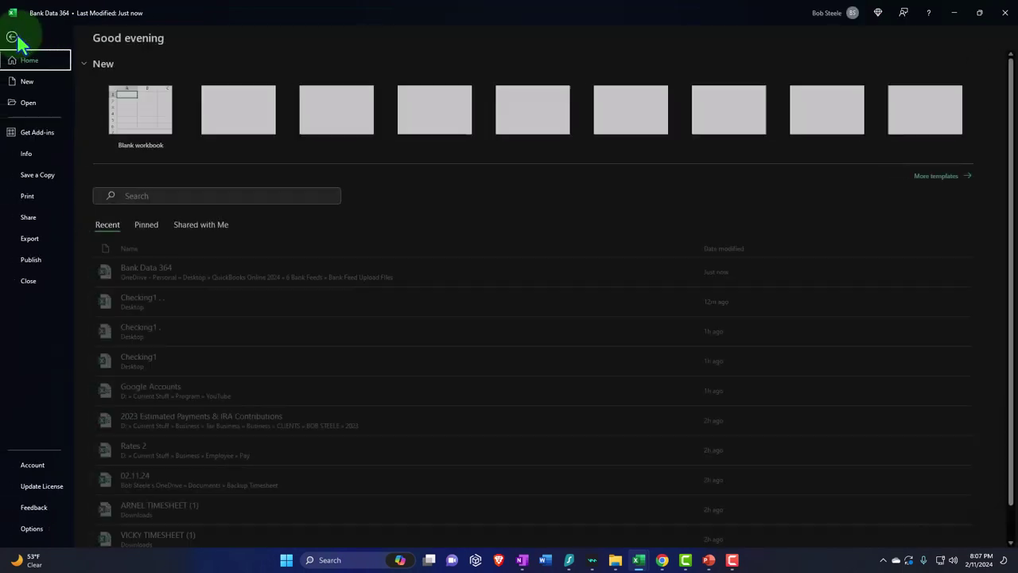
left_click(47, 181)
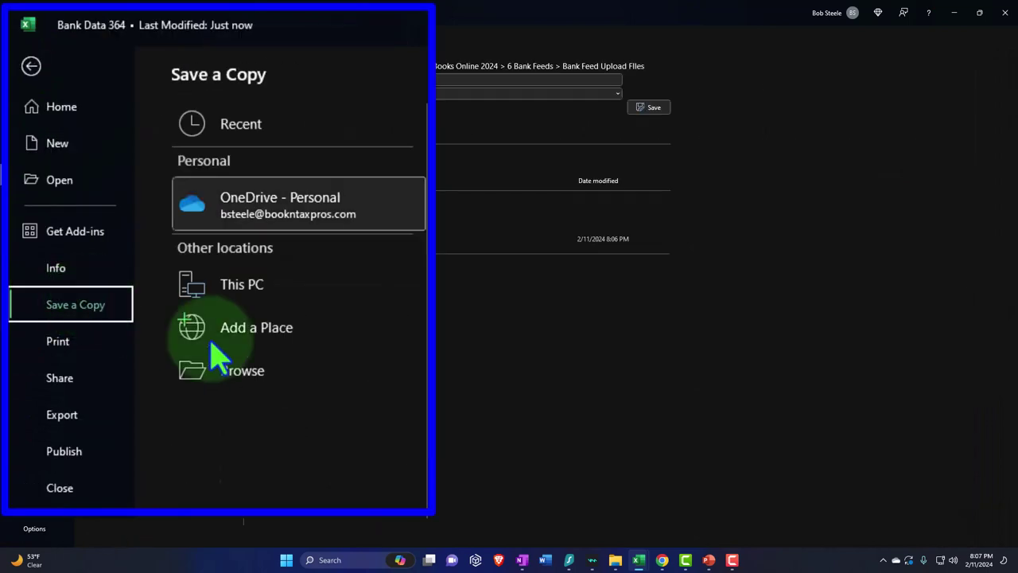
left_click(170, 212)
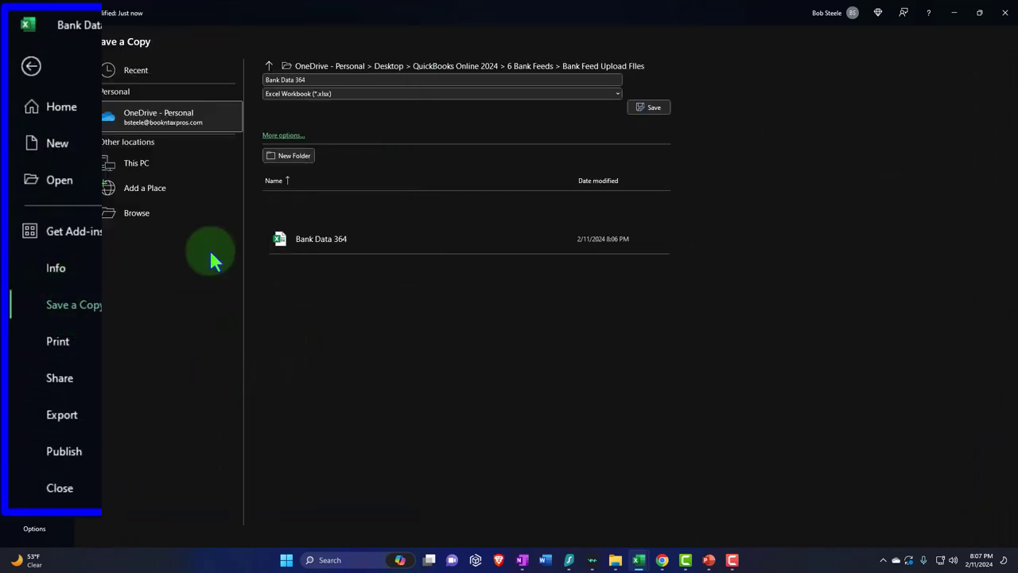
left_click(455, 468)
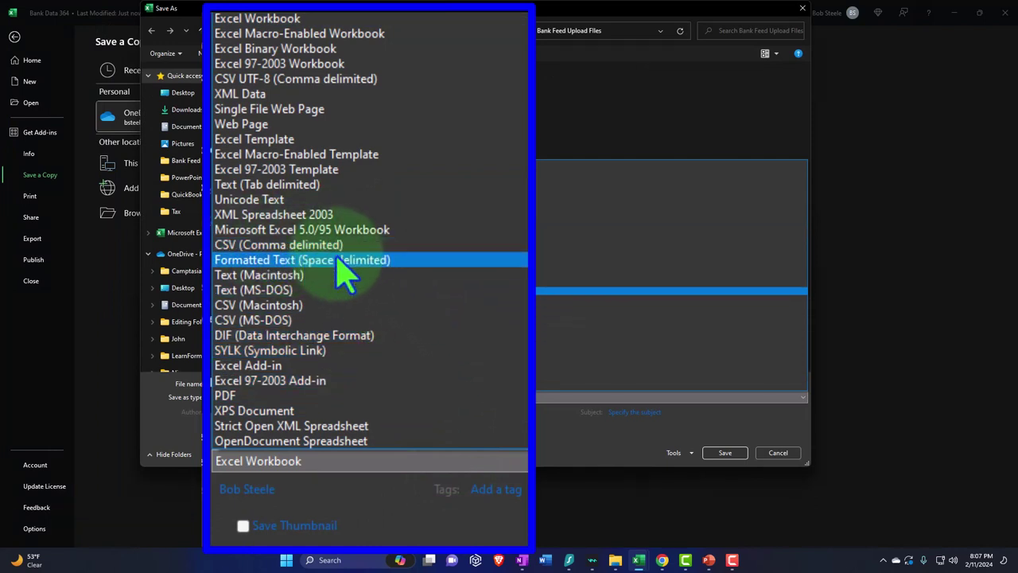
left_click(286, 281)
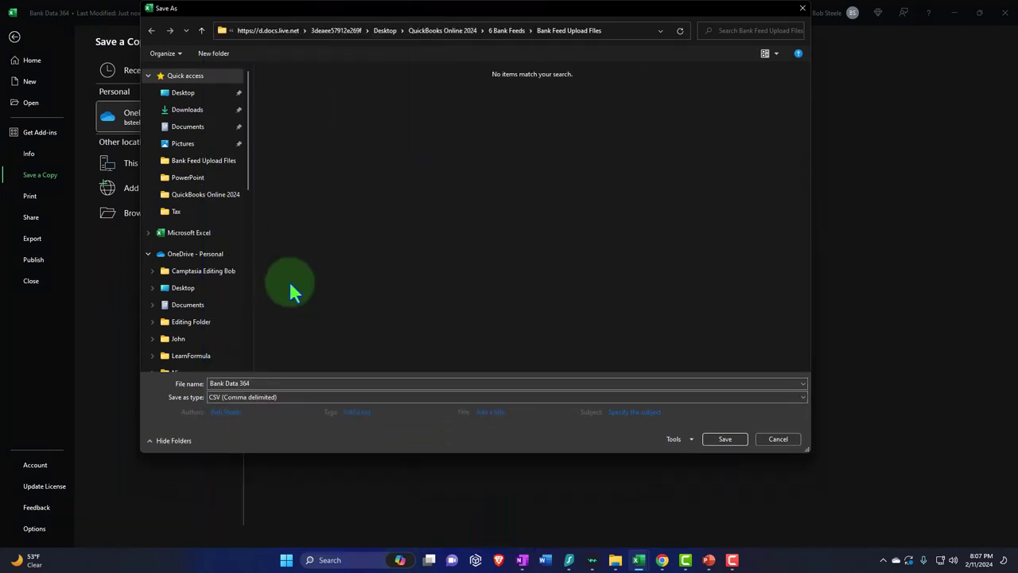
left_click(819, 450)
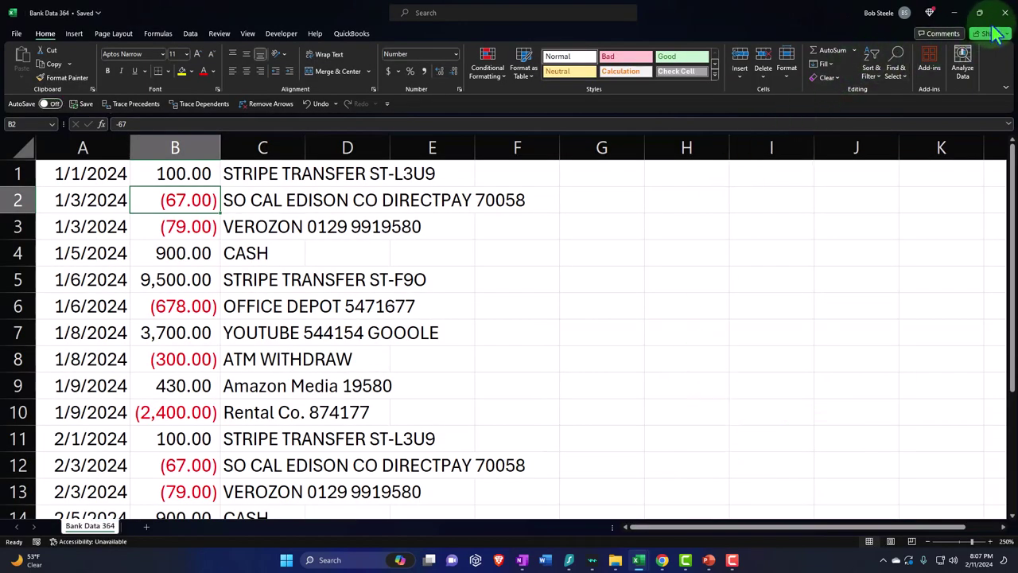
- Close Excel, check the Bank Data 364 CSV's properties, then open that CSV in Excel
left_click(1005, 13)
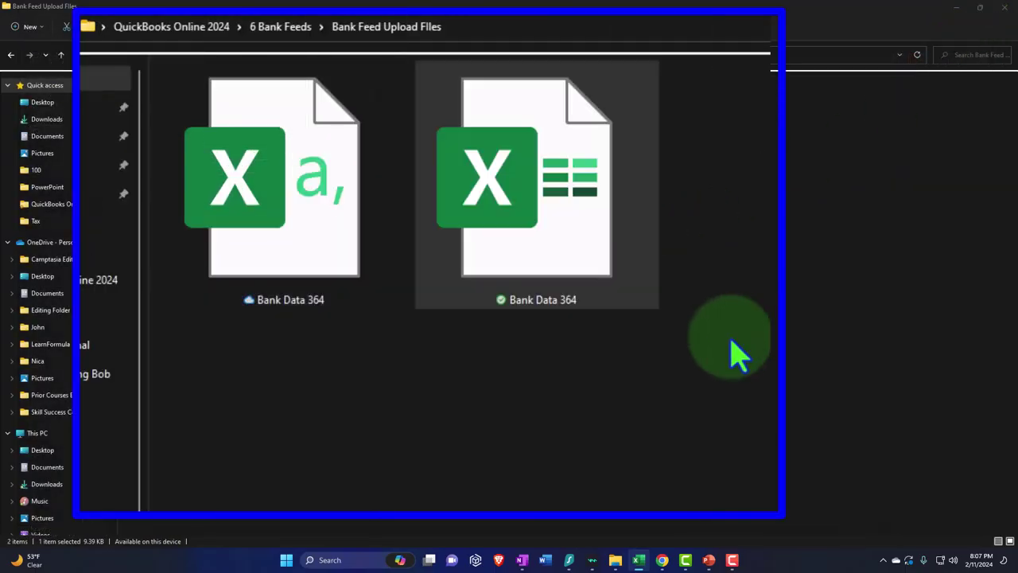
left_click(700, 460)
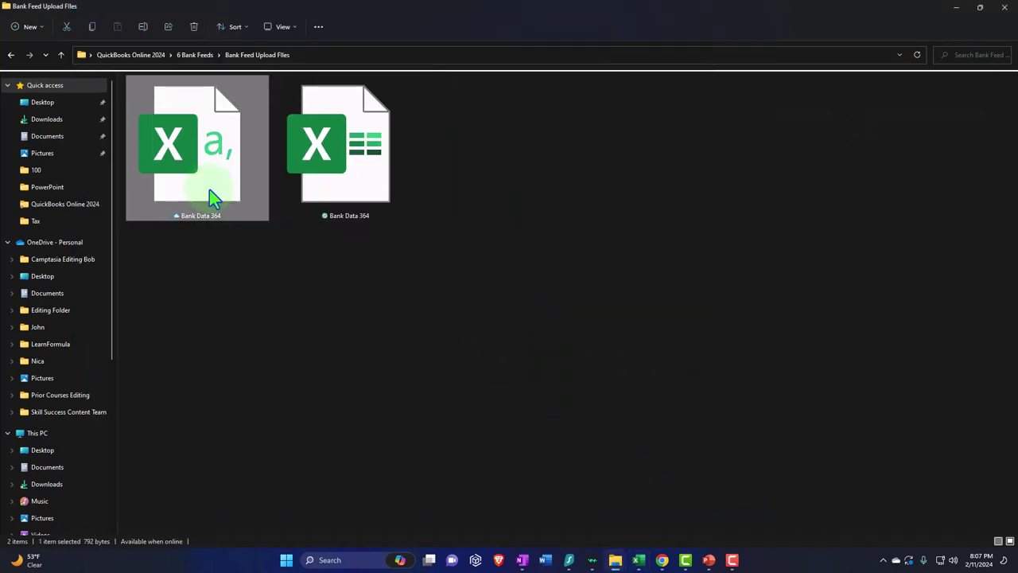
right_click(210, 189)
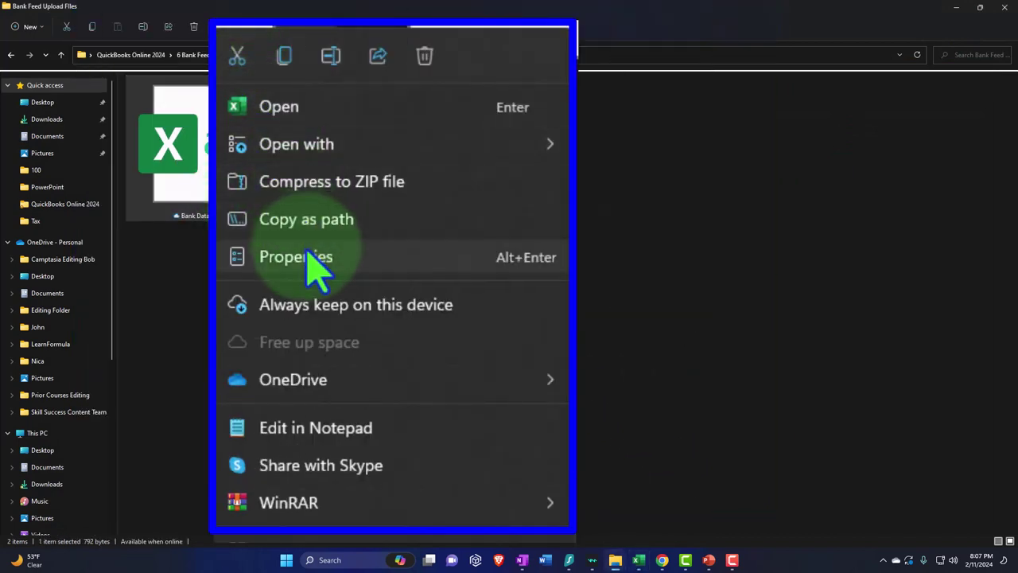
left_click(257, 293)
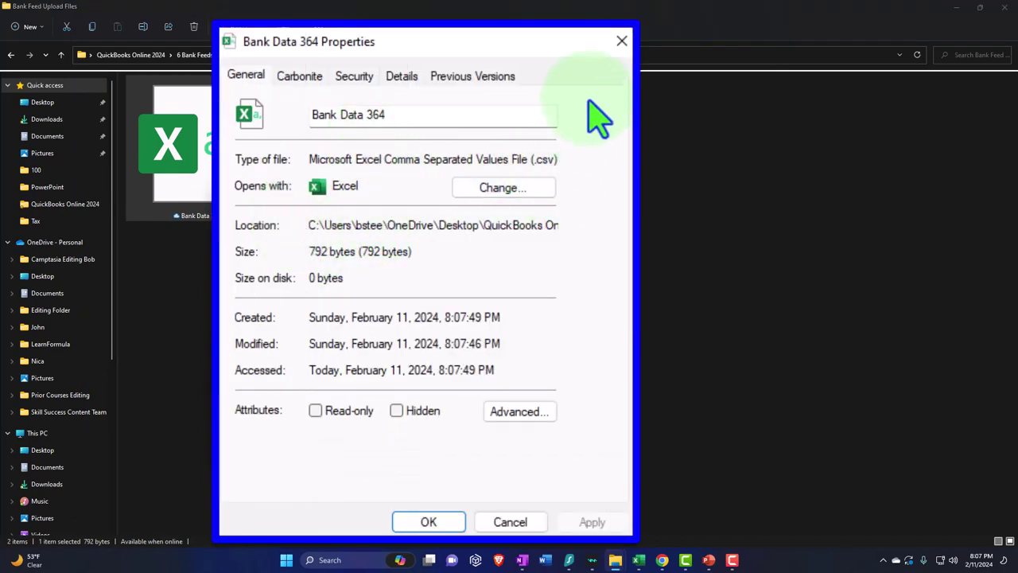
left_click(621, 41)
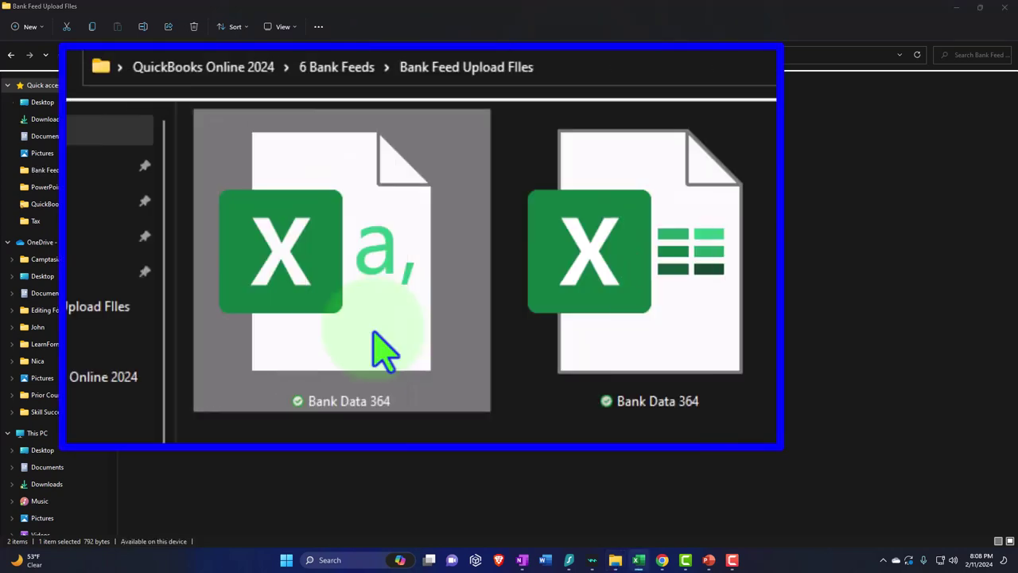
double_click(217, 191)
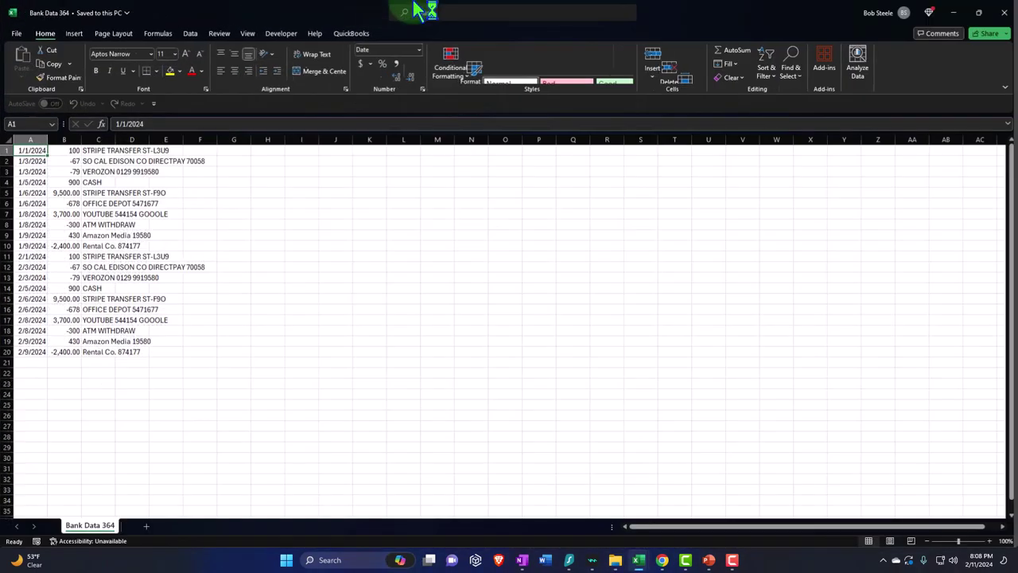
- Inspect the 20 plain-number rows of the Bank Data 364 CSV, then close it
left_click(312, 236)
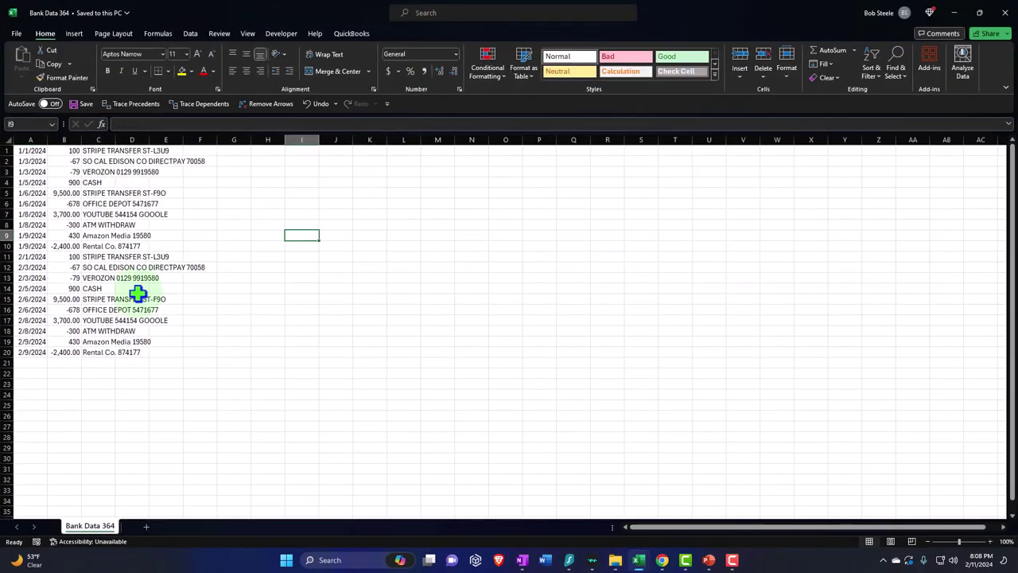
scroll(136, 295, "up", 5)
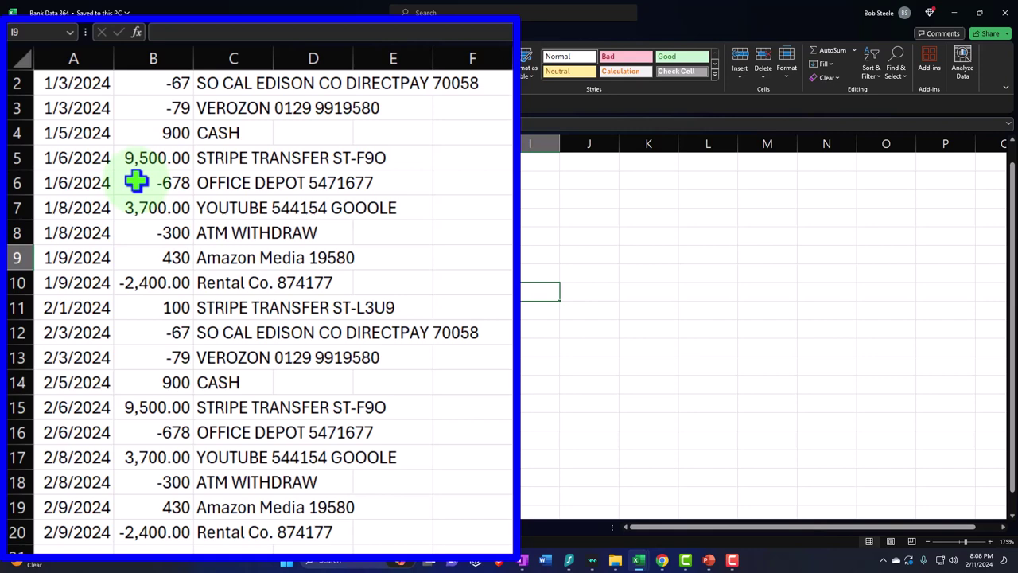
left_click(1004, 13)
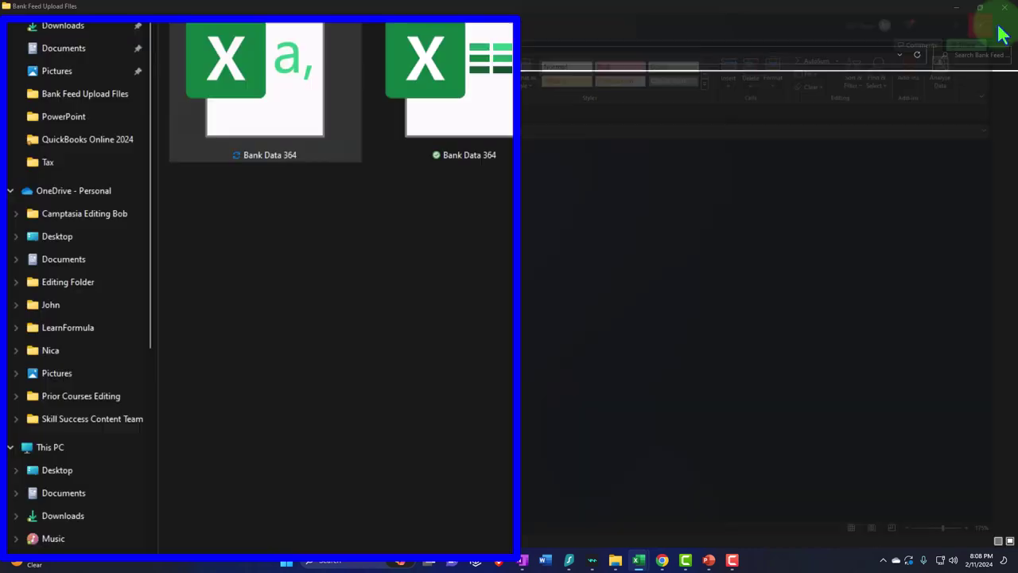
- Return to QuickBooks Transactions and start uploading bank transactions from a file
mouse_move(662, 560)
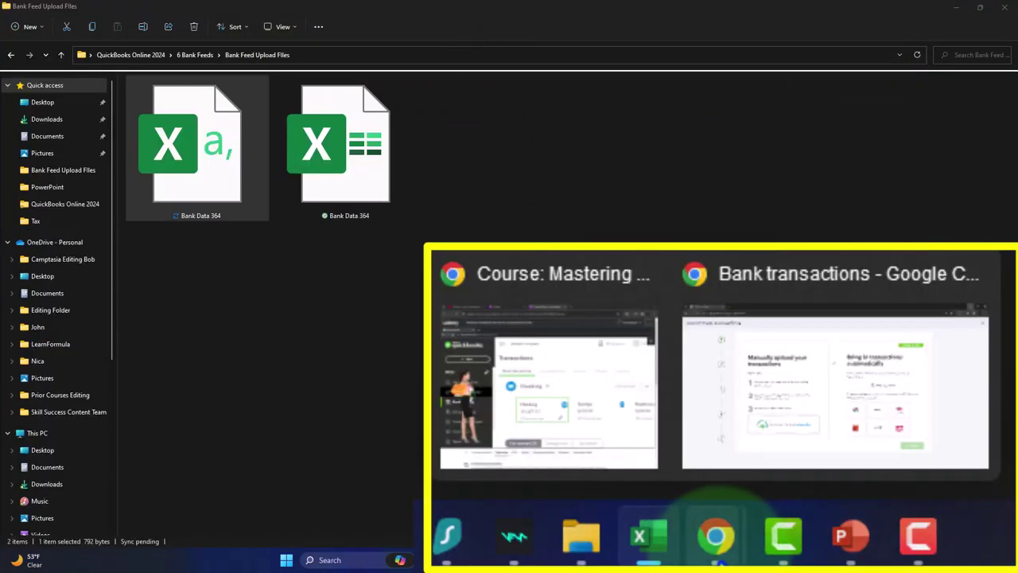
left_click(720, 477)
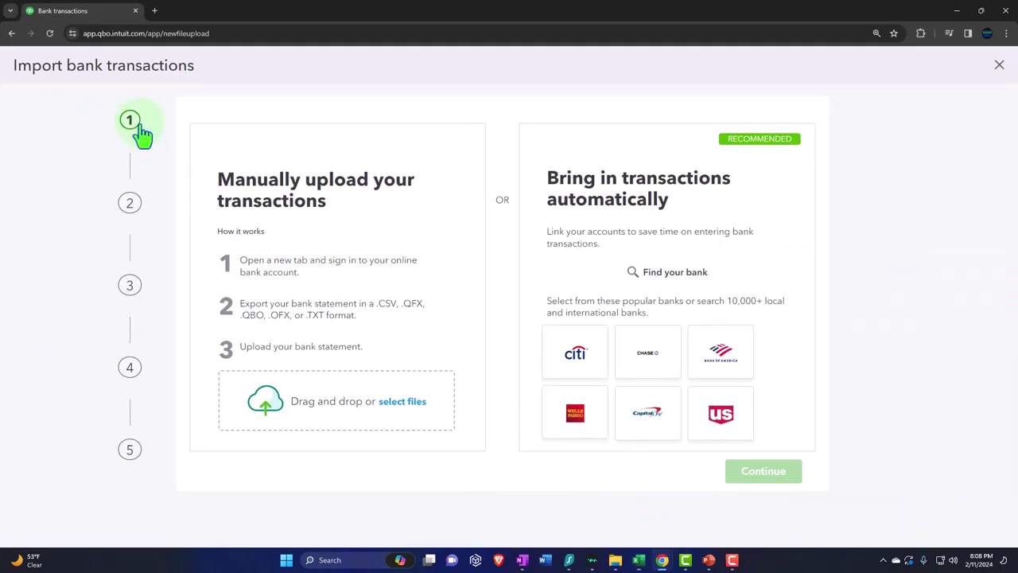
left_click(897, 92)
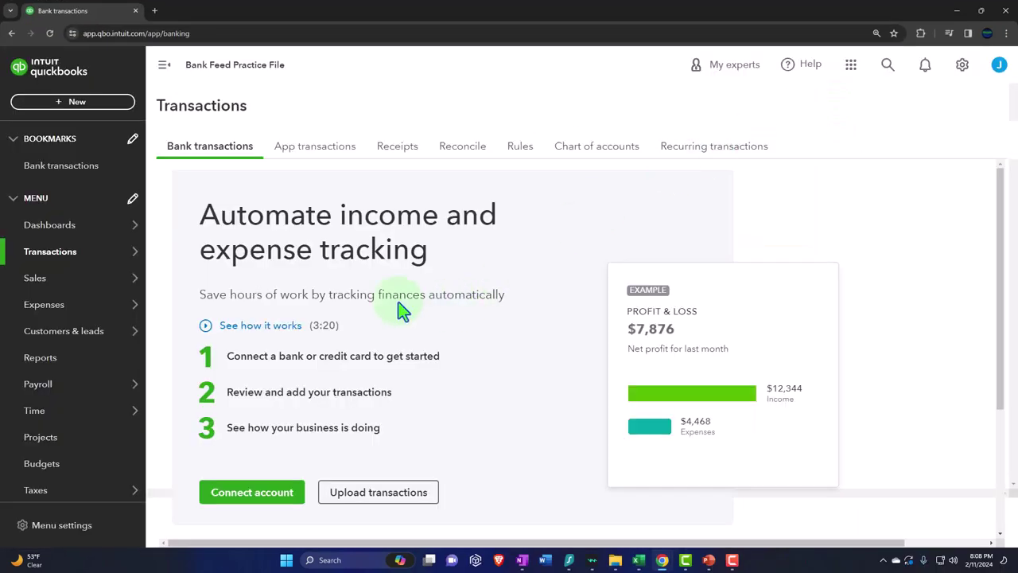
mouse_move(64, 256)
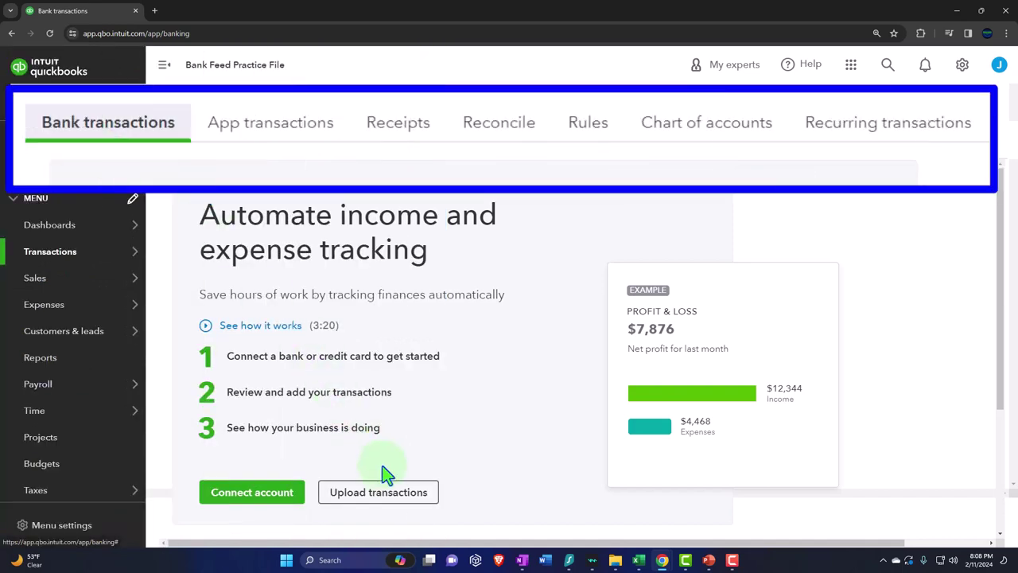
left_click(390, 493)
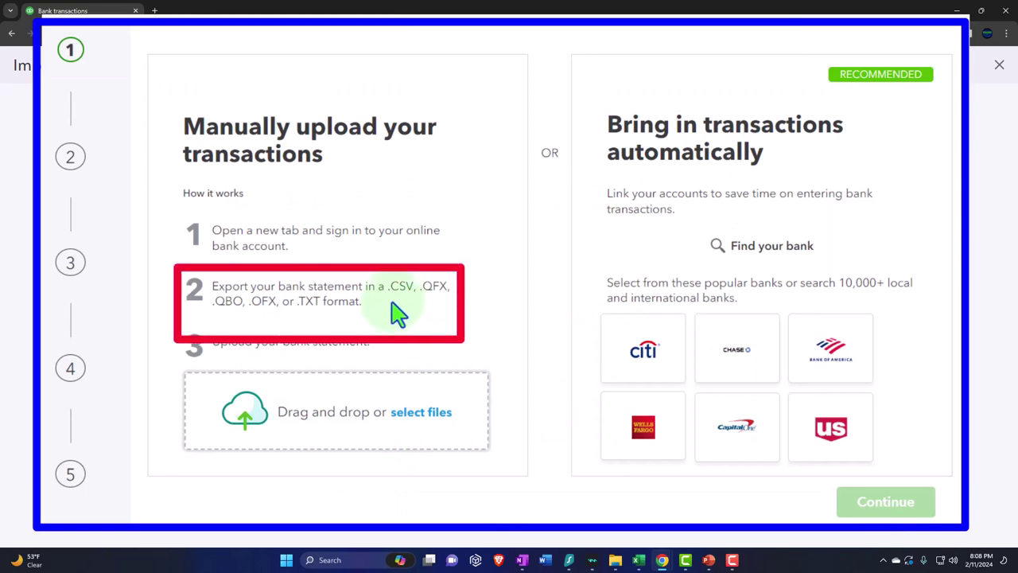
- Browse to the Bank Feed Upload Files folder and pick Bank Data 364.csv for upload
left_click(422, 414)
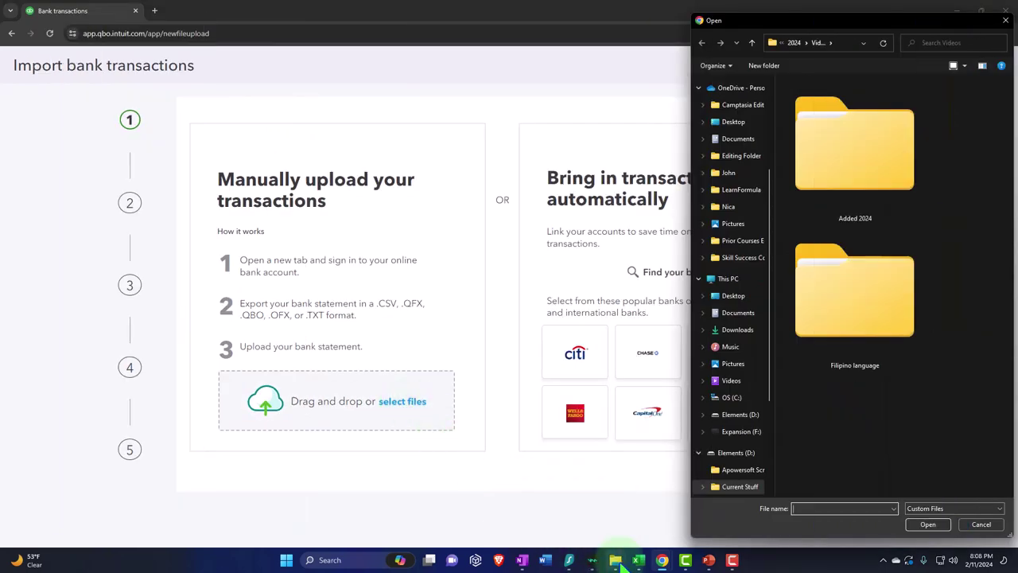
mouse_move(615, 559)
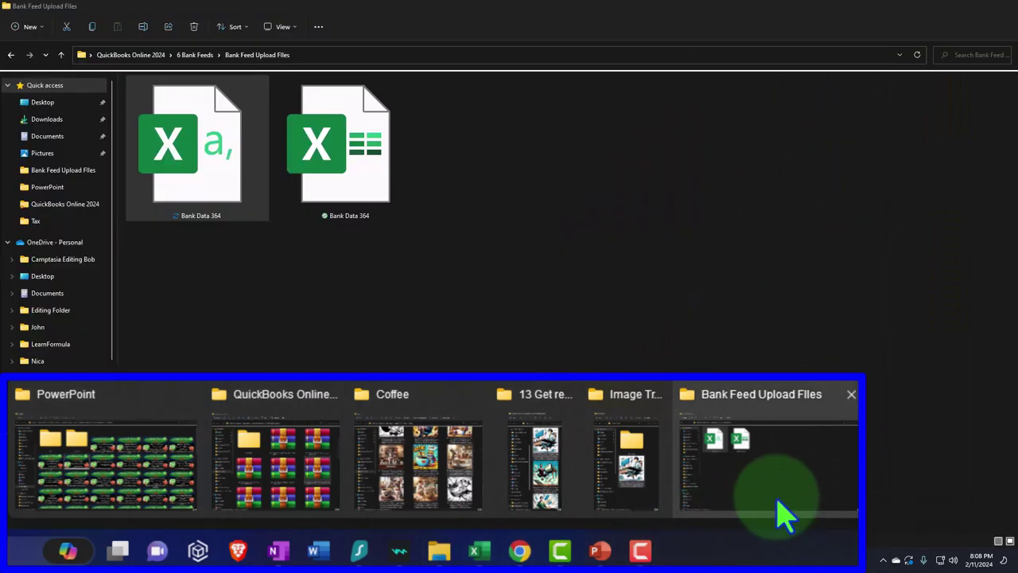
left_click(784, 509)
left_click(372, 54)
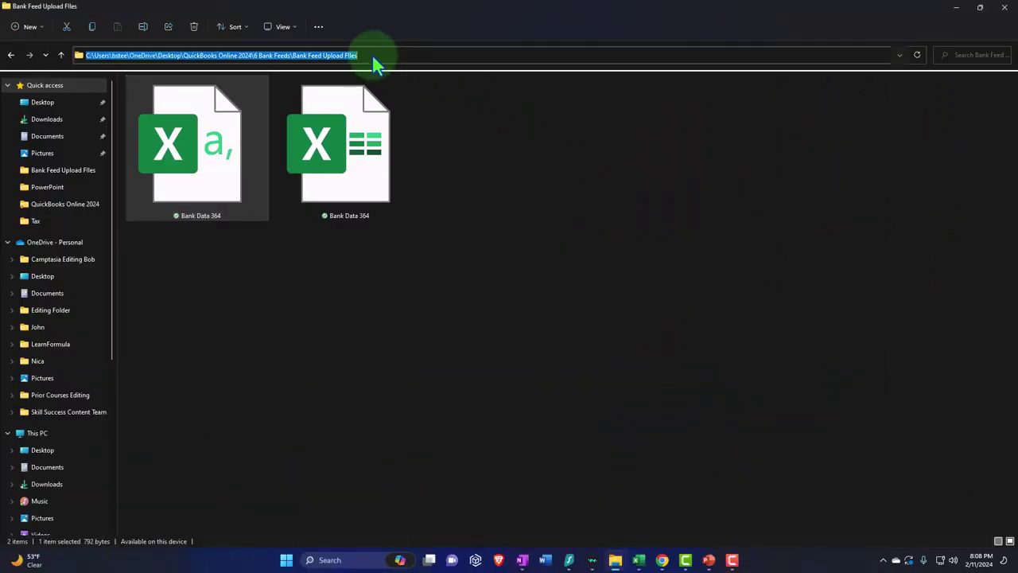
left_click(955, 7)
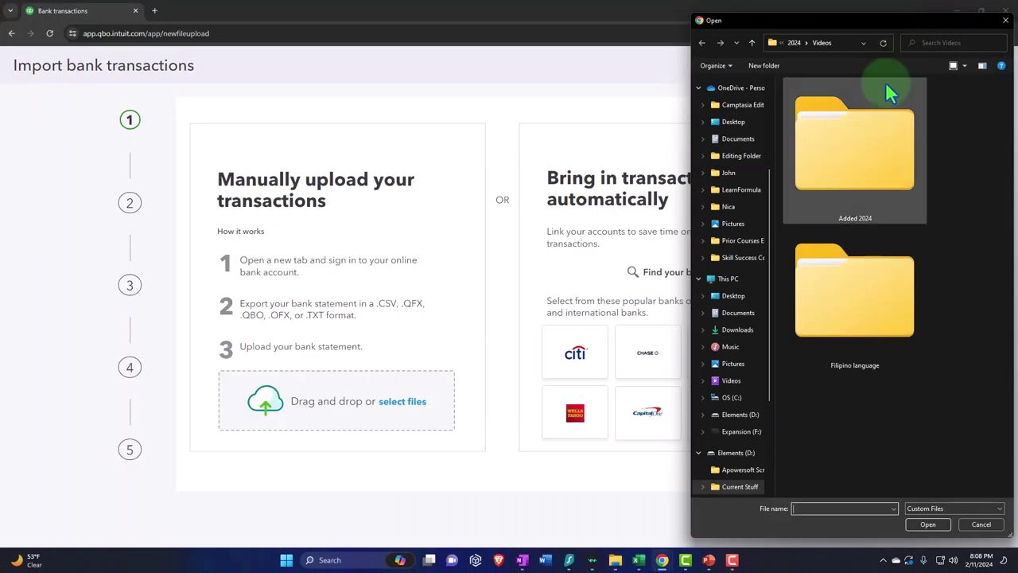
key("Return")
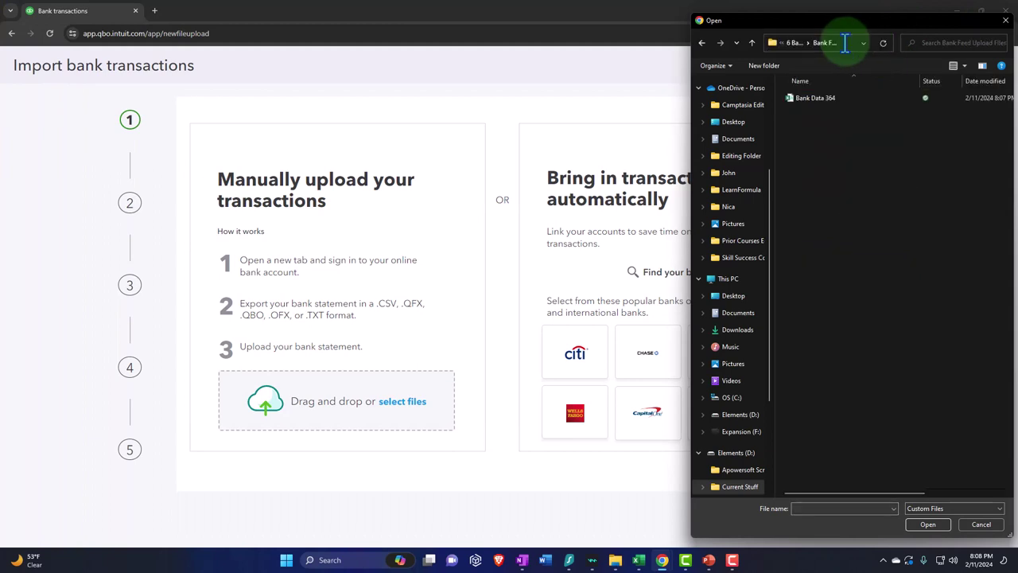
left_click(963, 65)
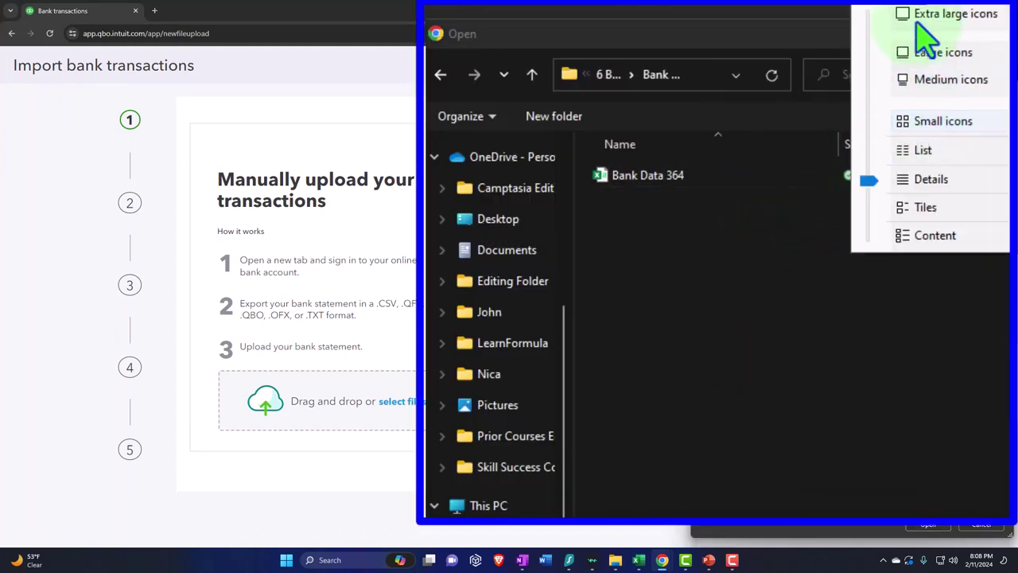
left_click(923, 15)
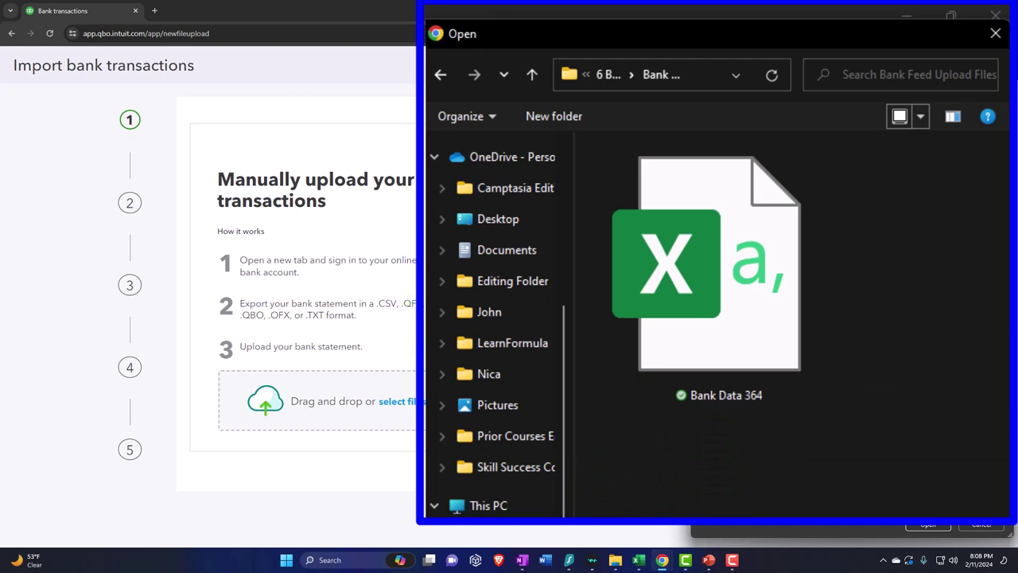
left_click(747, 327)
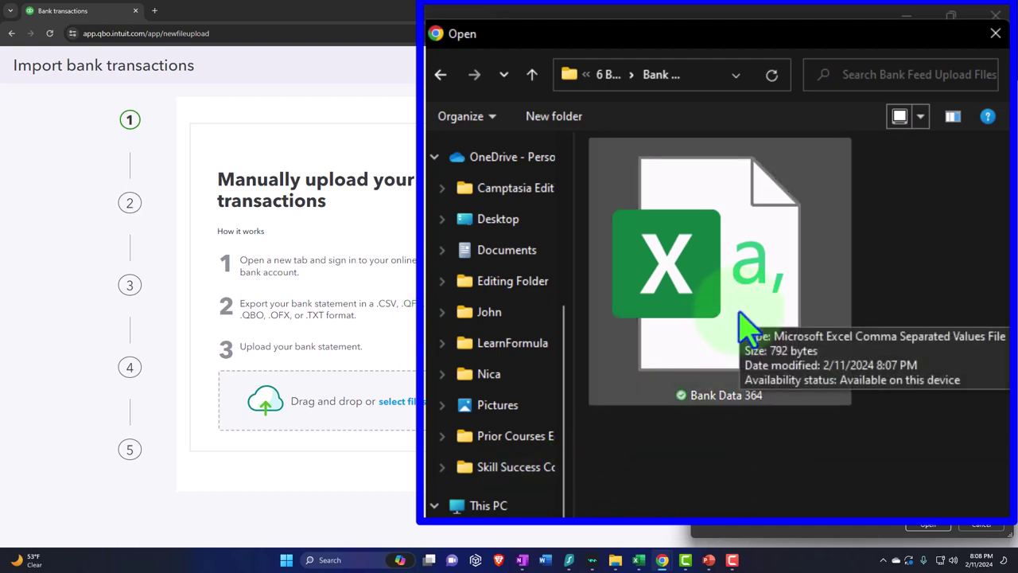
double_click(743, 325)
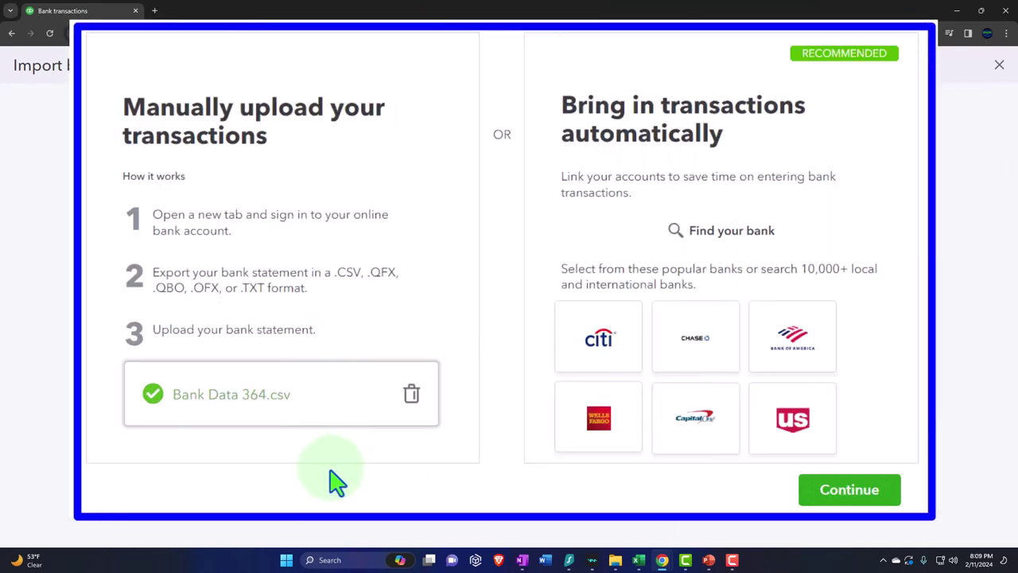
left_click(845, 494)
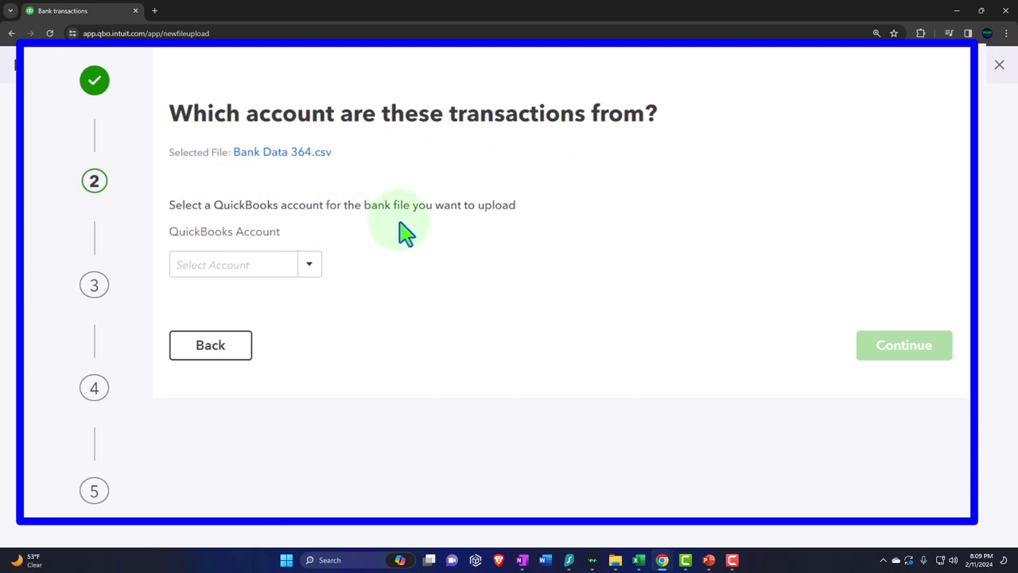
left_click(313, 267)
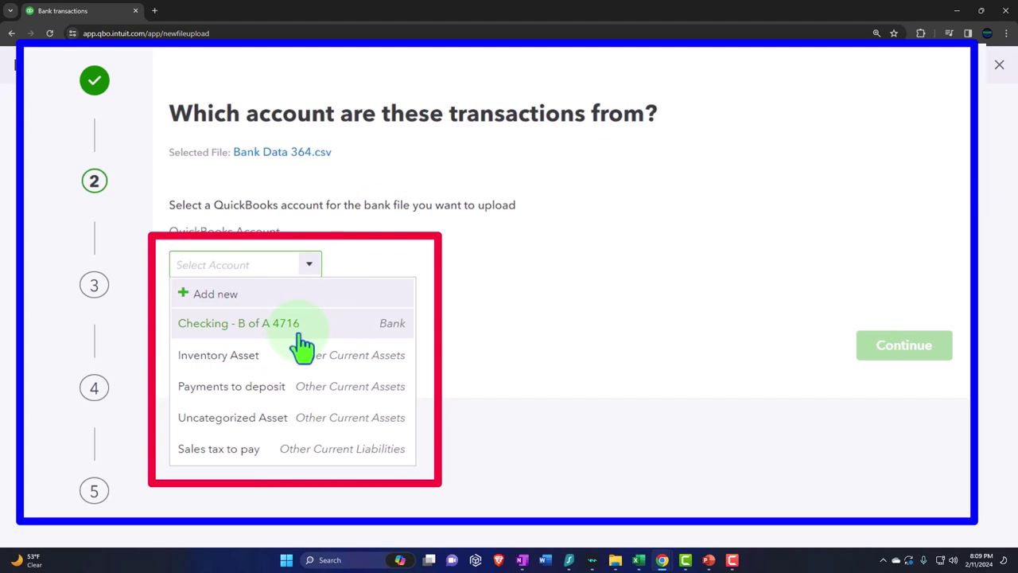
left_click(239, 323)
left_click(886, 354)
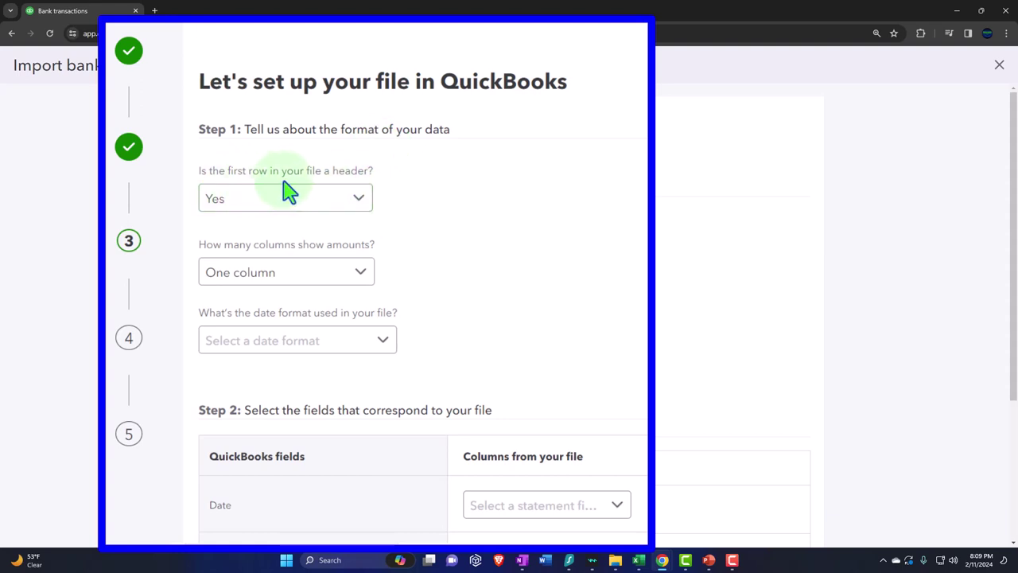
- Set the header row to No and amounts to One column, then open the date format list
left_click(362, 202)
left_click(286, 261)
scroll(329, 281, "down", 2)
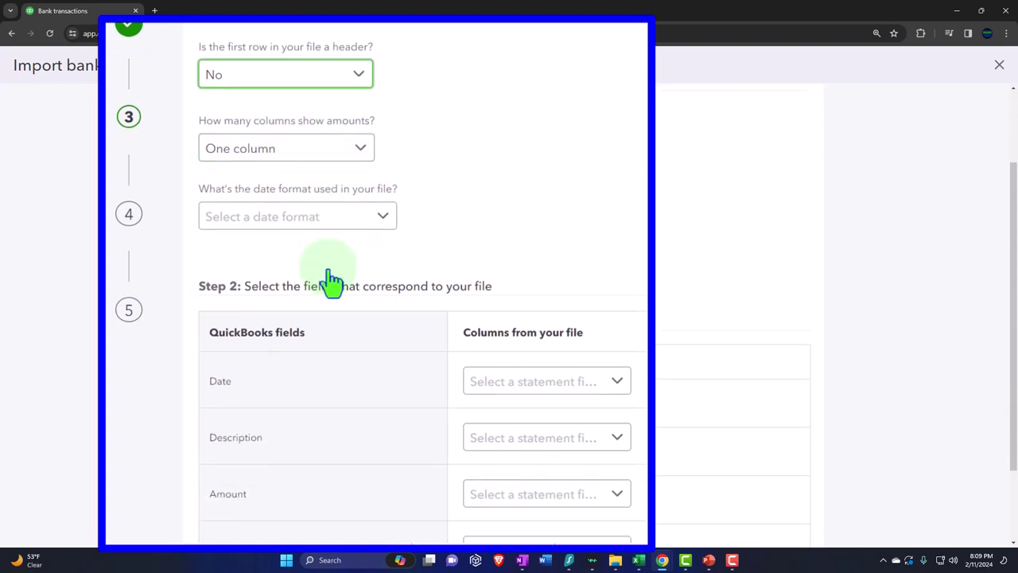
scroll(330, 280, "down", 2)
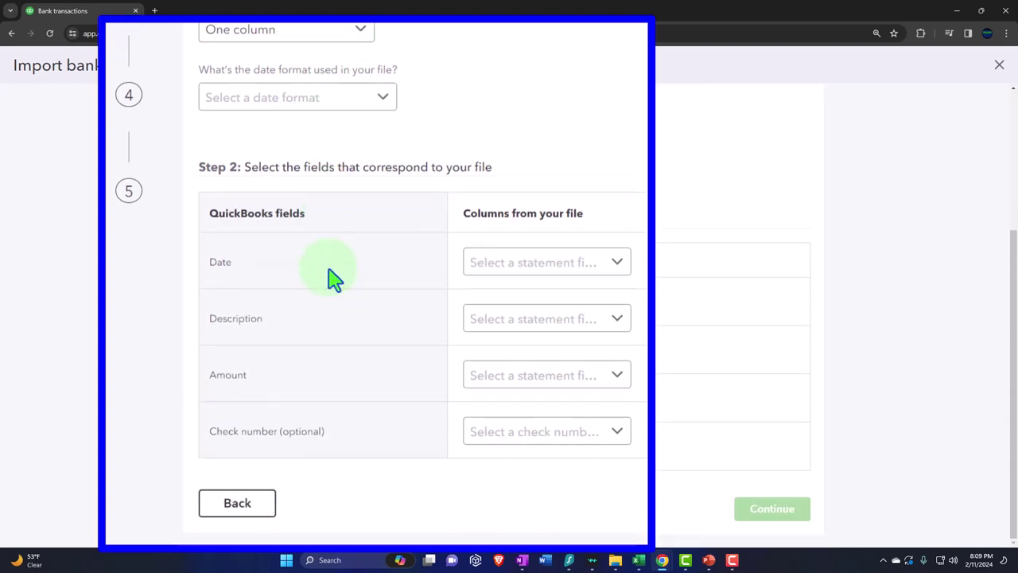
scroll(334, 278, "up", 3)
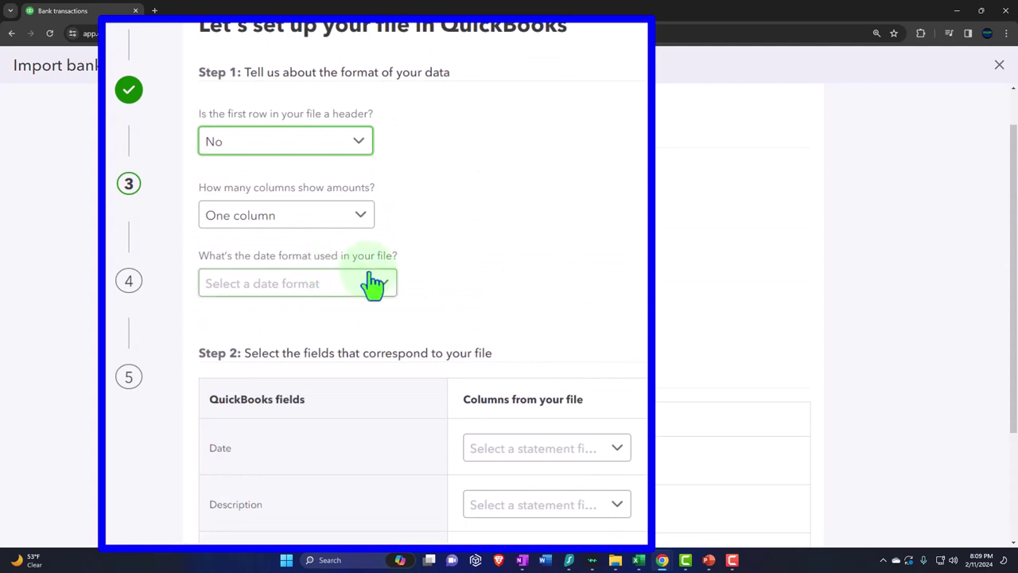
left_click(360, 220)
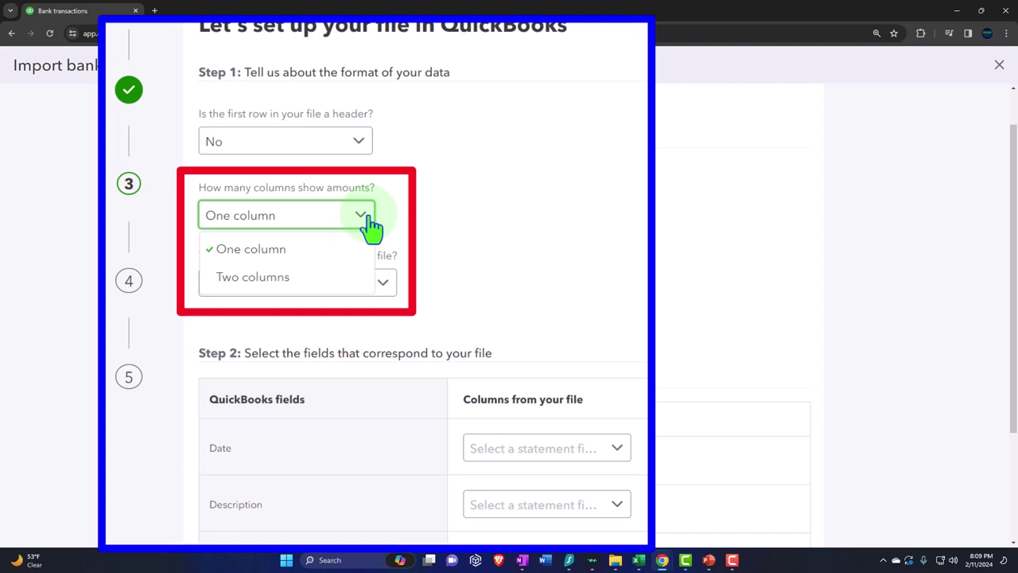
left_click(331, 259)
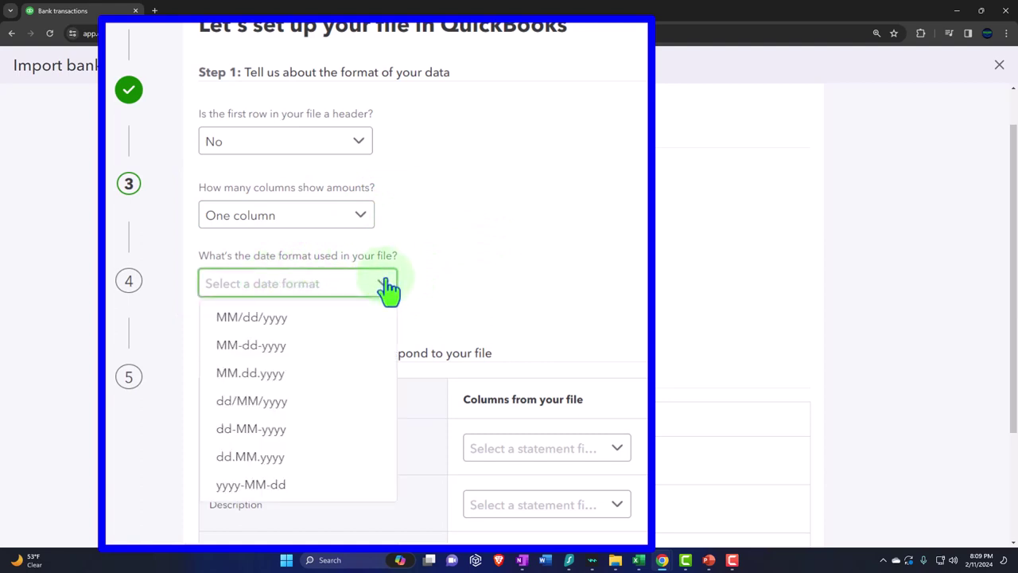
left_click(576, 306)
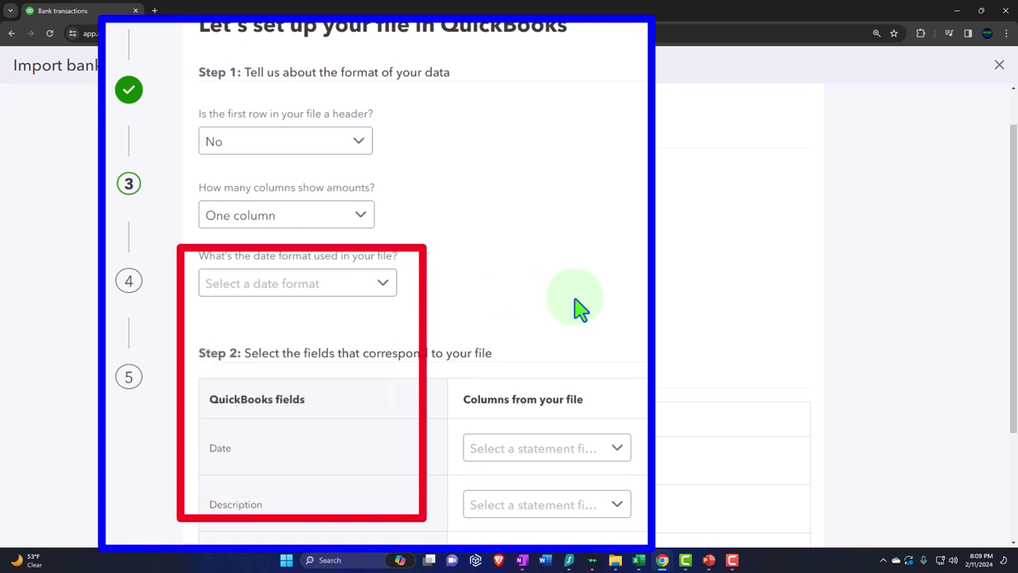
left_click(385, 299)
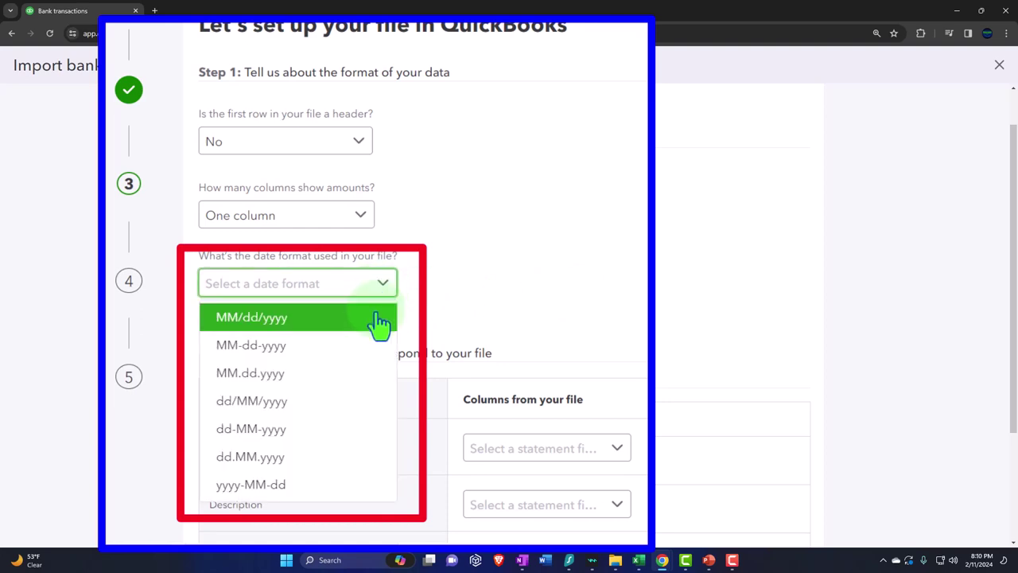
- Open the Bank Data 364 CSV in Excel to check its month/day/year dates, then go back to QuickBooks
mouse_move(615, 560)
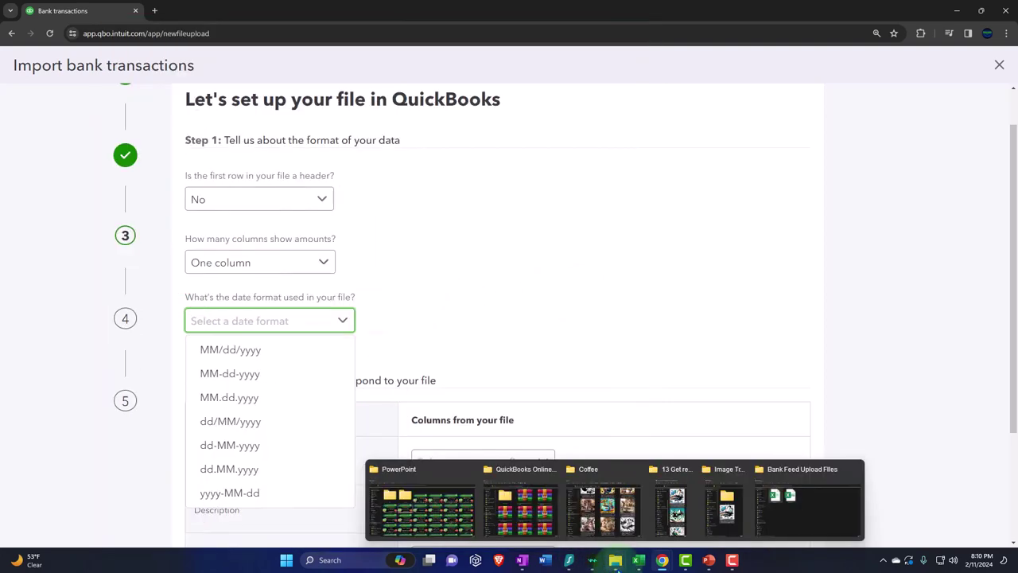
left_click(847, 533)
double_click(213, 171)
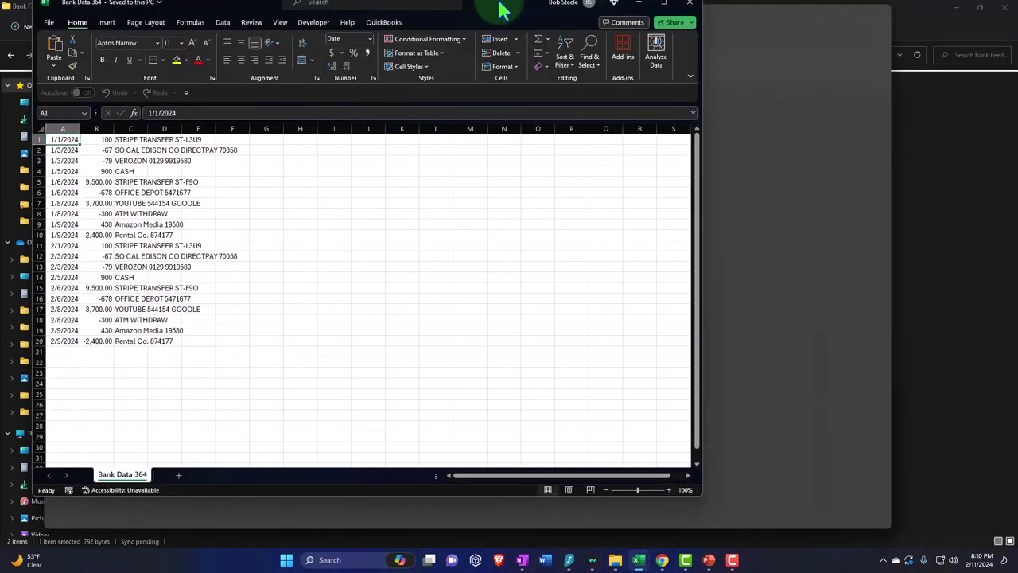
double_click(488, 11)
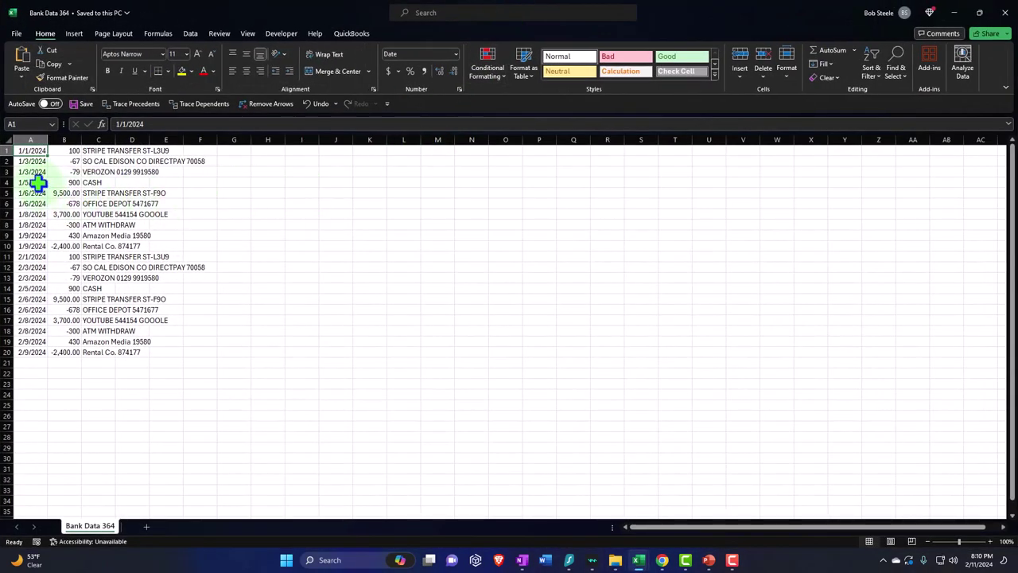
left_click(955, 13)
mouse_move(662, 559)
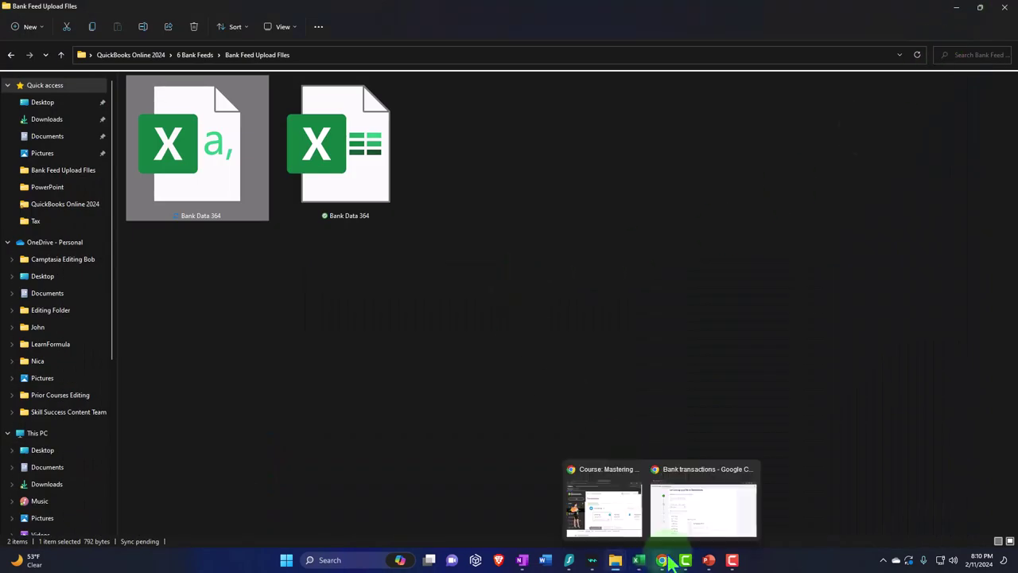
left_click(654, 523)
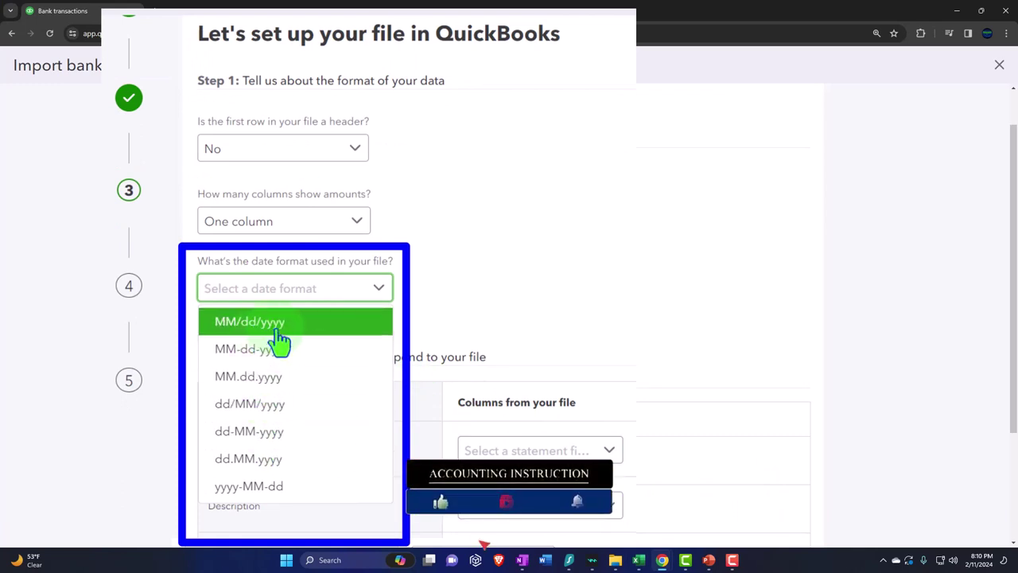
- Choose the MM/dd/yyyy date format and map Date to Column 1
mouse_move(647, 525)
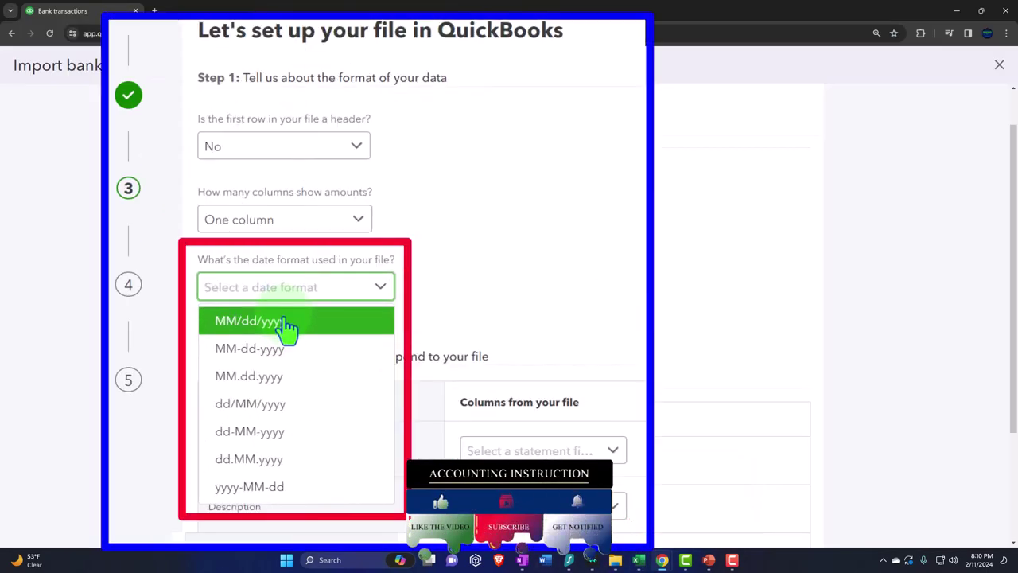
left_click(328, 322)
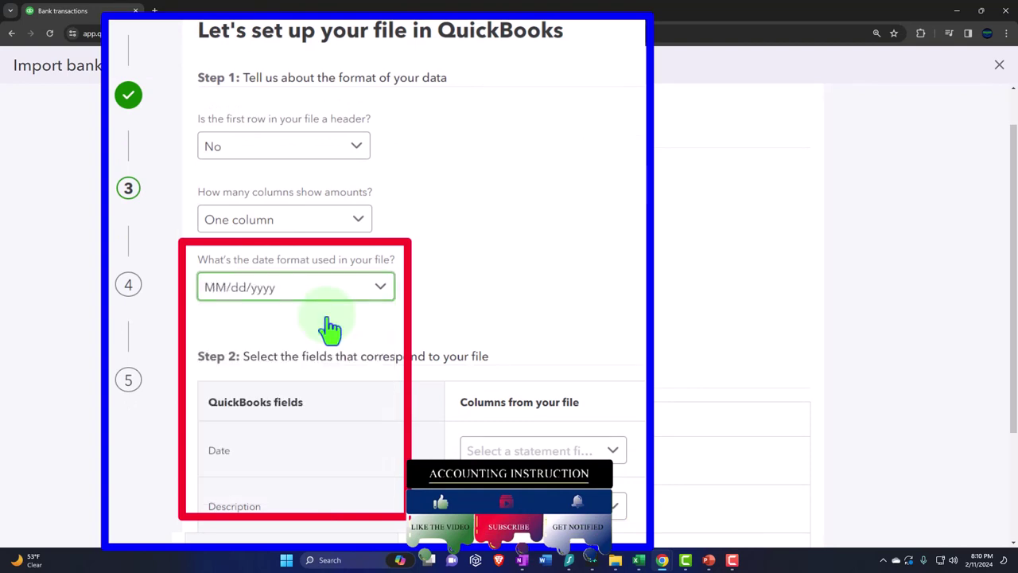
scroll(359, 406, "down", 3)
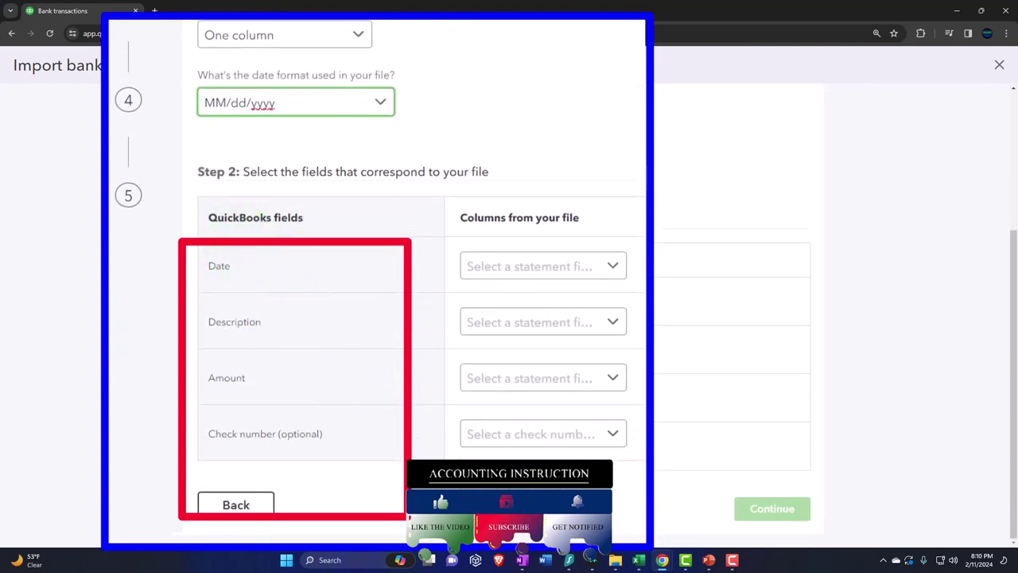
left_click(613, 270)
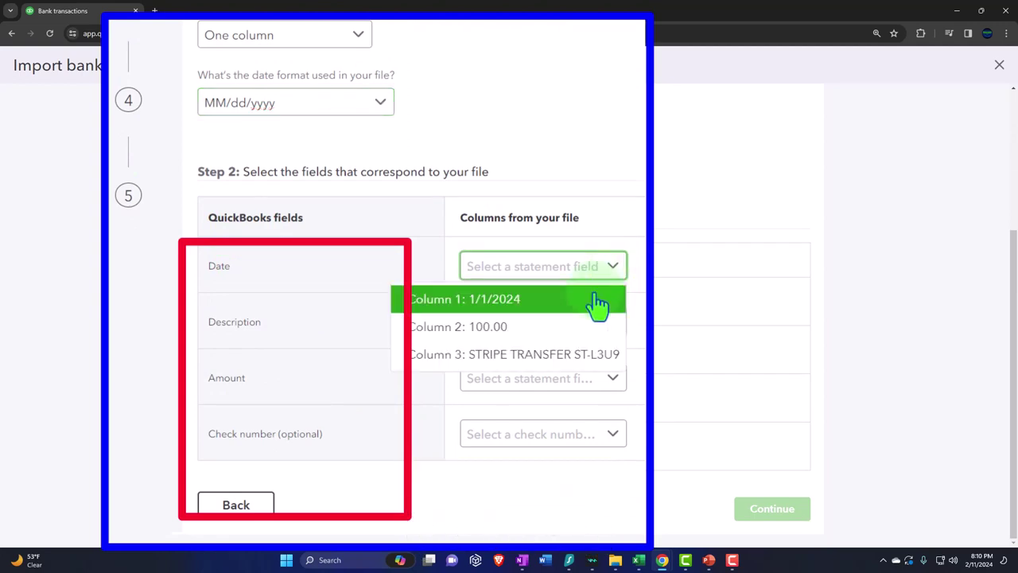
left_click(598, 300)
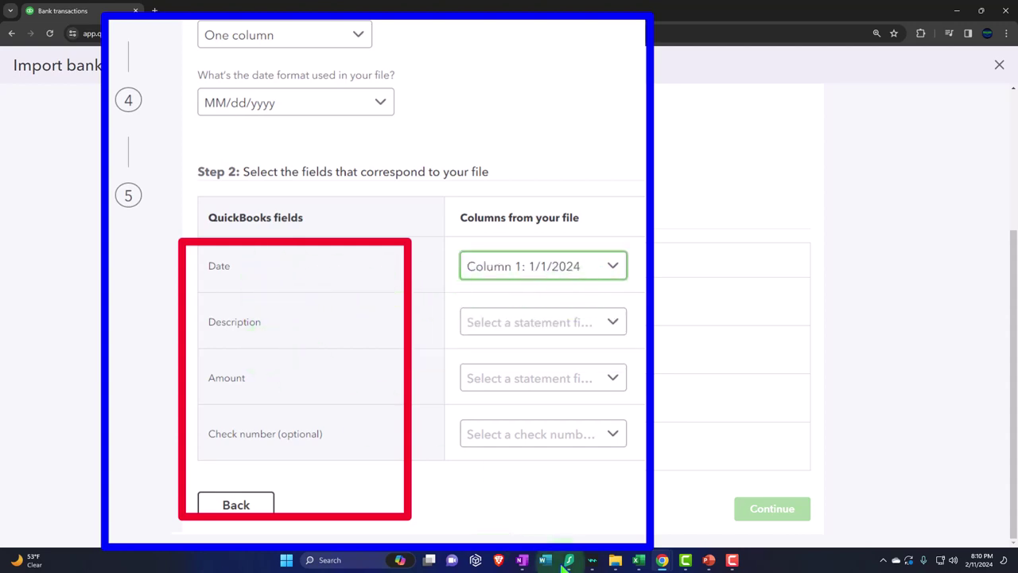
- Check the bank spreadsheet's columns: dates in A, amounts in B, descriptions in C
left_click(637, 560)
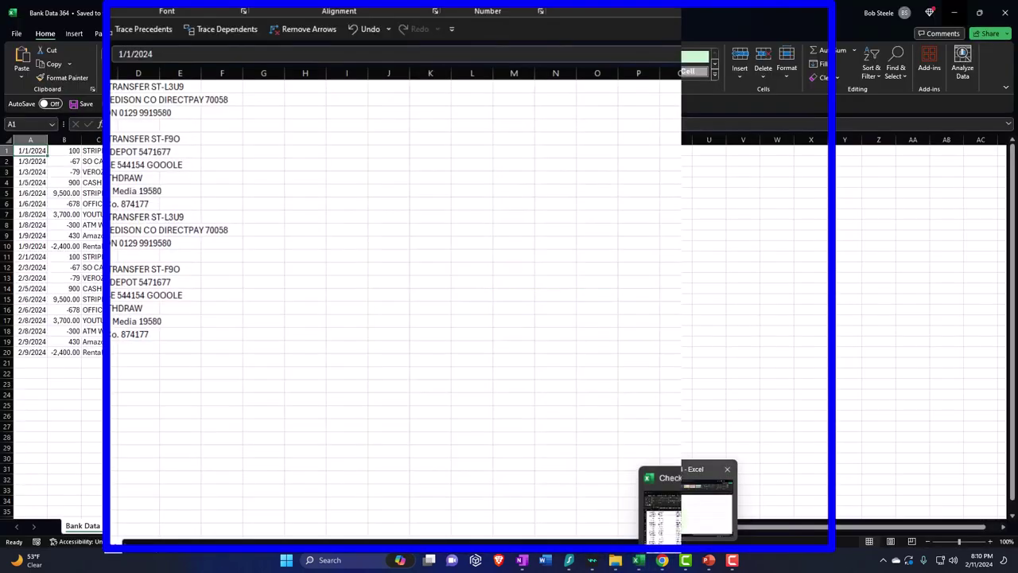
left_click(31, 131)
left_click(70, 139)
left_click(95, 140)
left_click(956, 11)
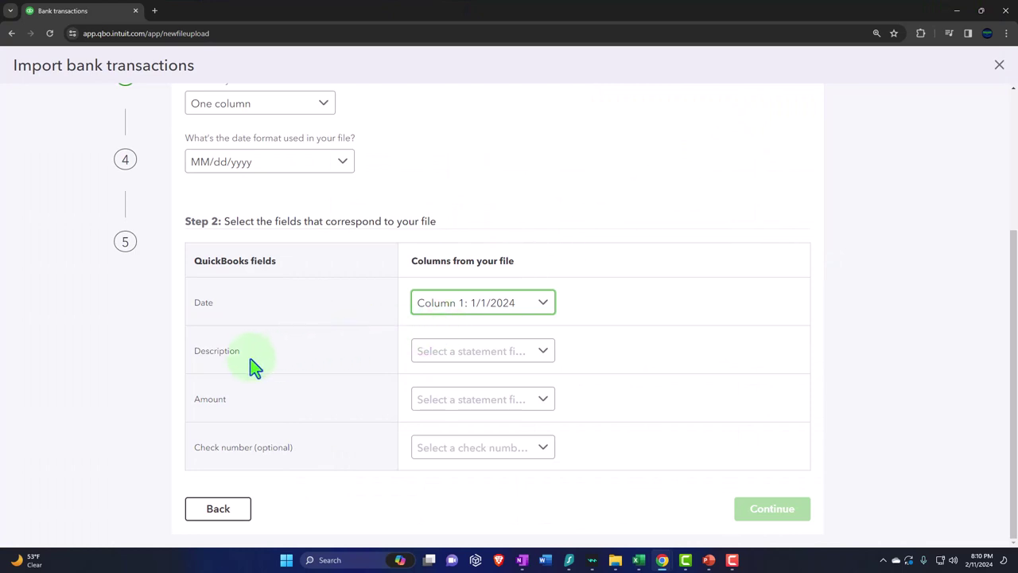
- Map Description to Column 3 and Amount to Column 2, comparing against the spreadsheet
left_click(543, 352)
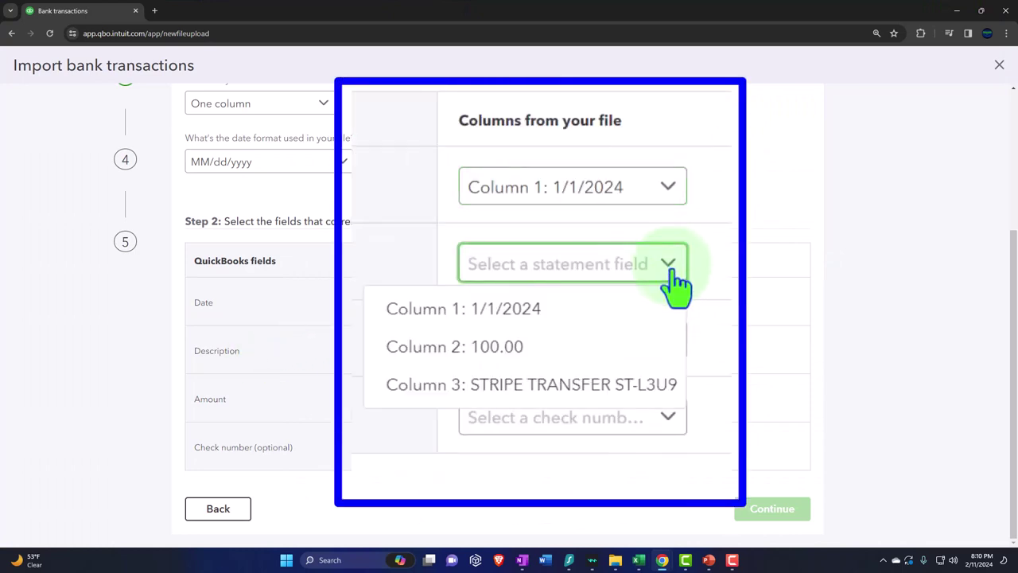
left_click(540, 385)
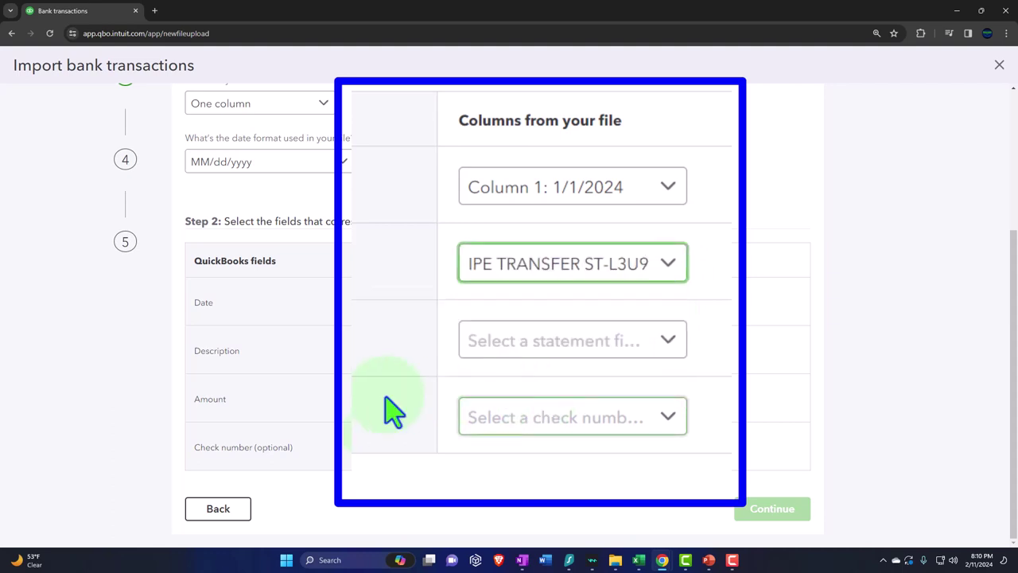
left_click(672, 350)
left_click(609, 426)
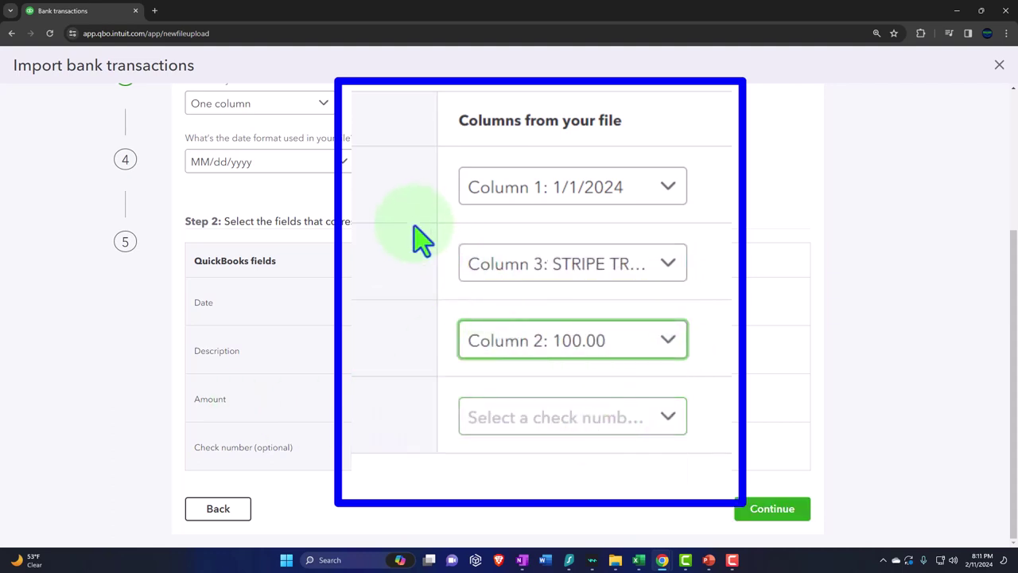
left_click(143, 320)
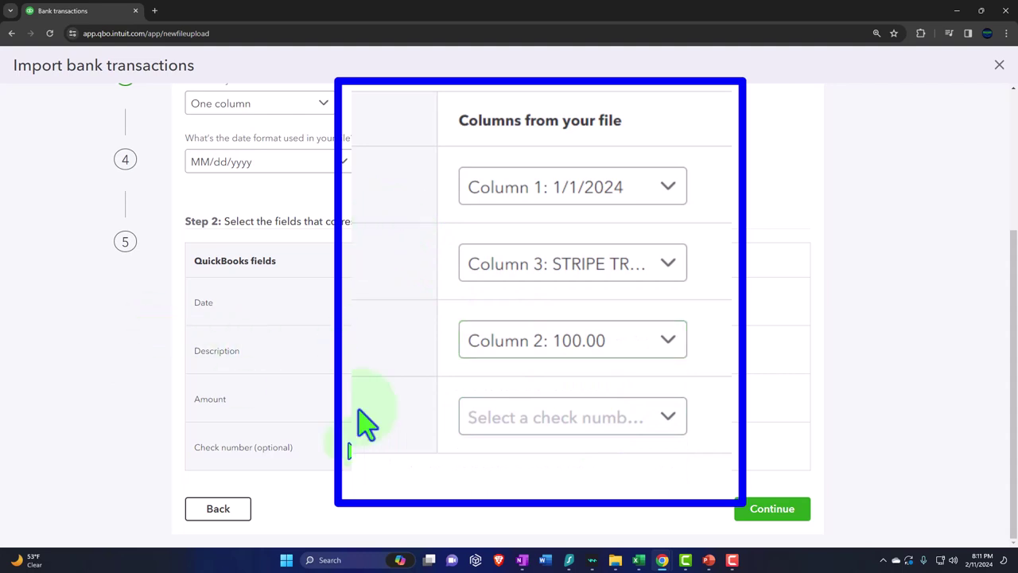
left_click(658, 523)
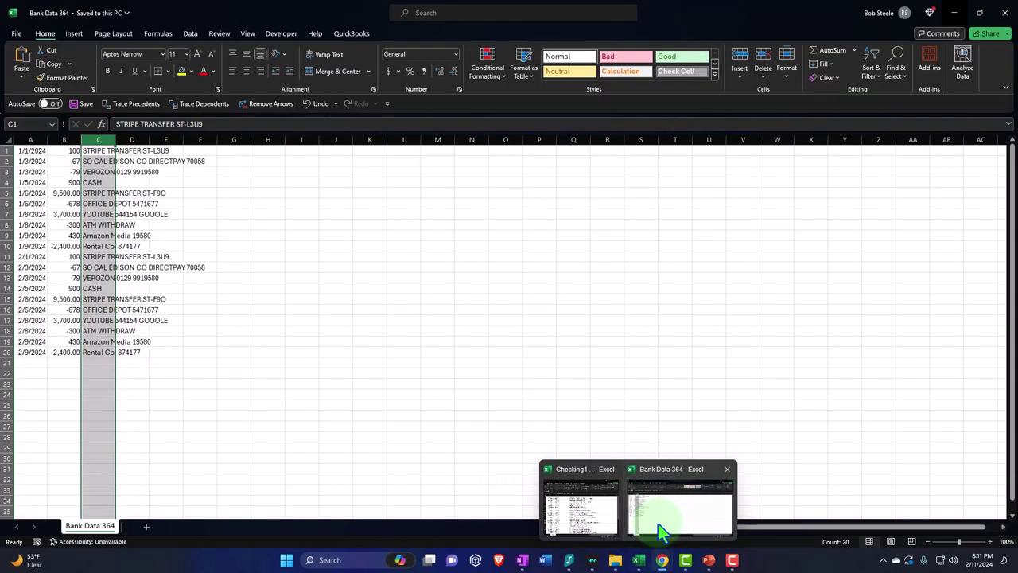
left_click(955, 12)
- Keep the first row as data, leave Check number unmapped, and continue to verification
scroll(421, 334, "up", 5)
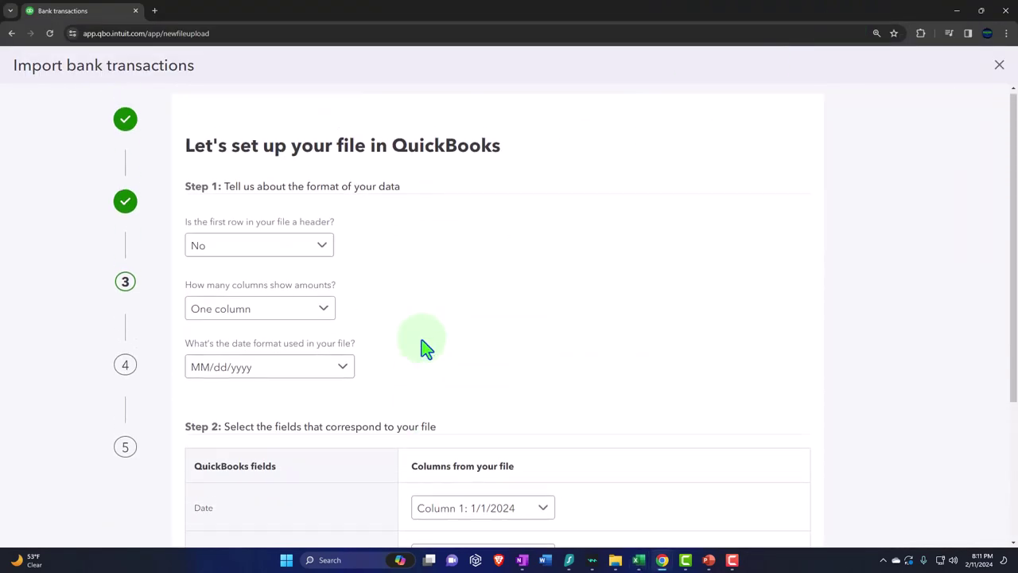
left_click(324, 249)
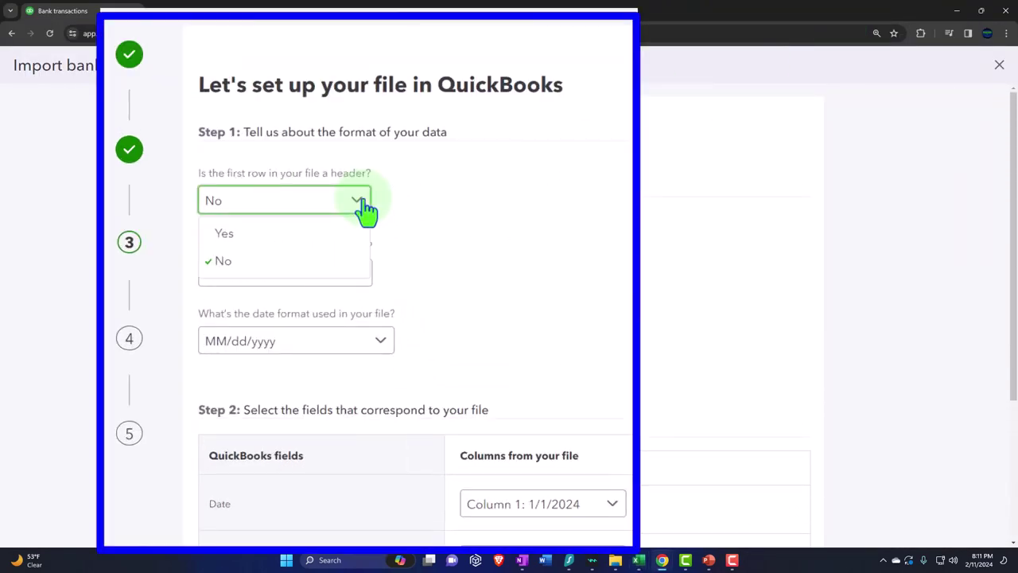
left_click(366, 209)
scroll(358, 286, "down", 3)
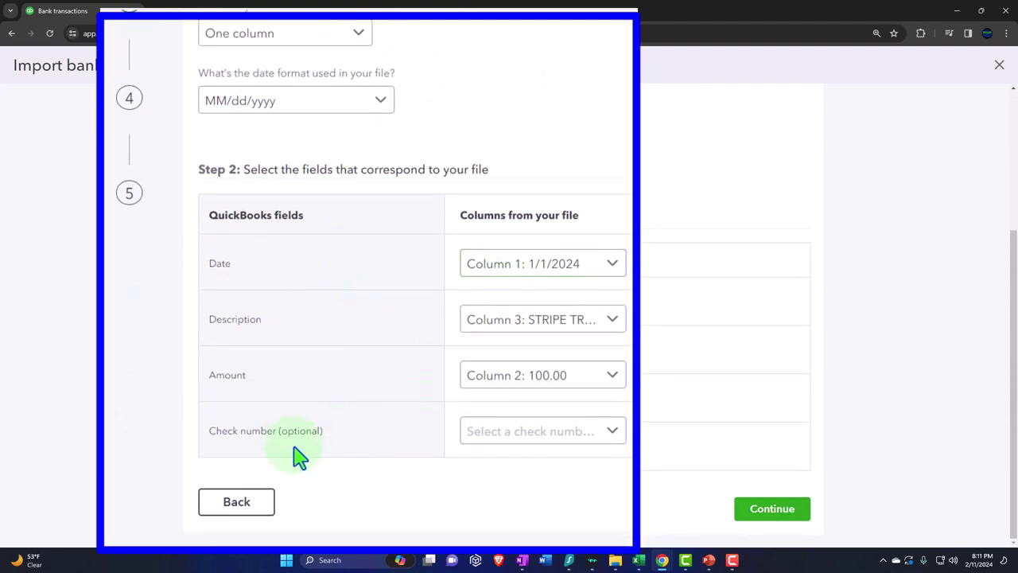
left_click(610, 443)
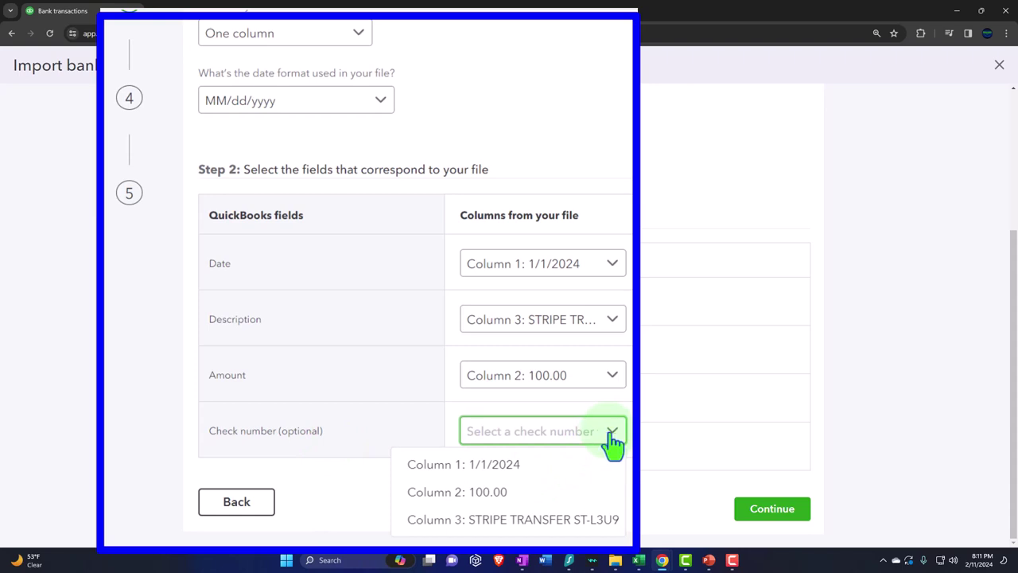
left_click(150, 400)
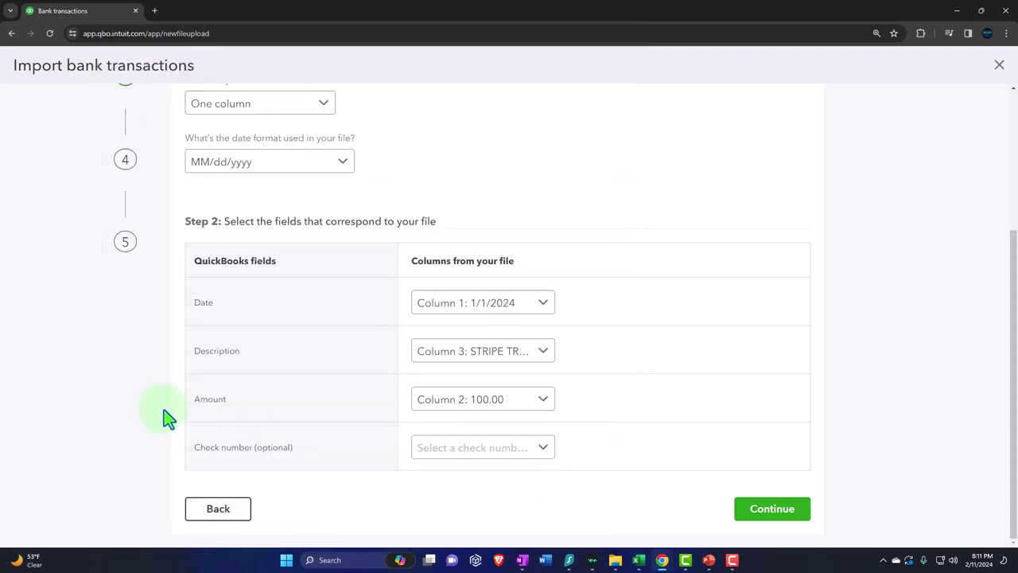
left_click(771, 508)
- Scroll through the Bank Data 364 transaction list to review the parsed rows
scroll(557, 437, "up", 2)
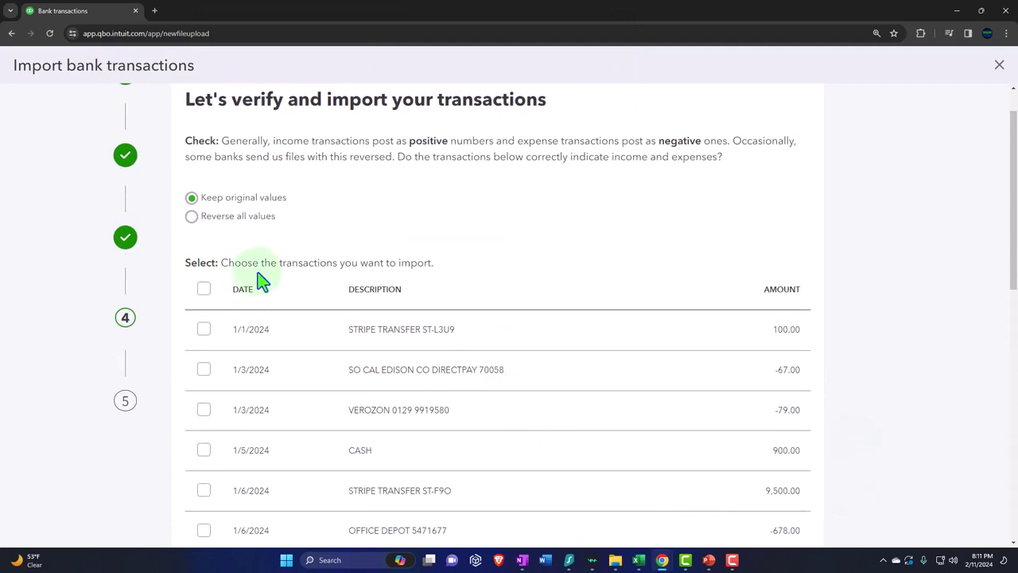
scroll(259, 263, "up", 1)
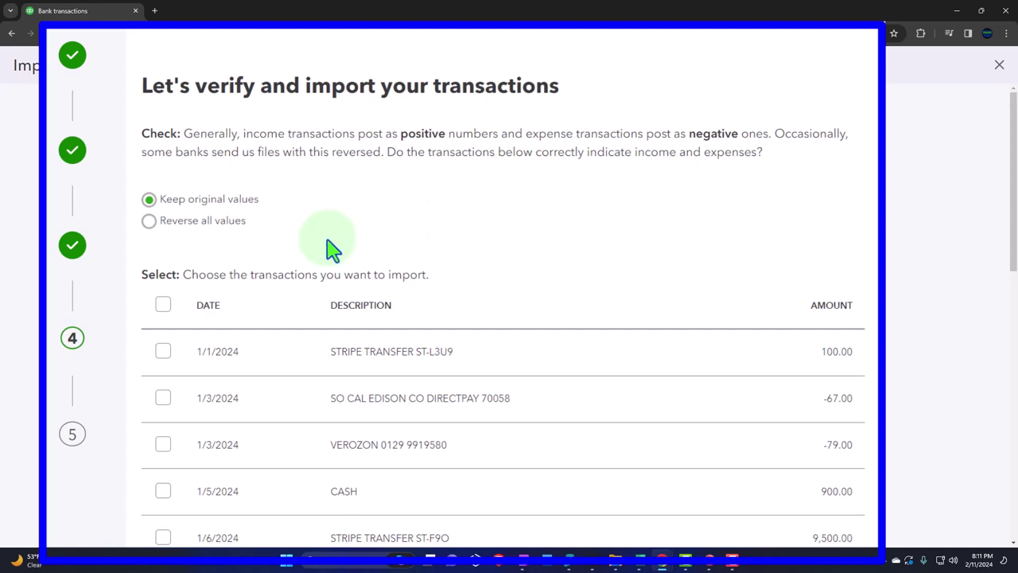
scroll(318, 250, "down", 1)
scroll(335, 254, "down", 1)
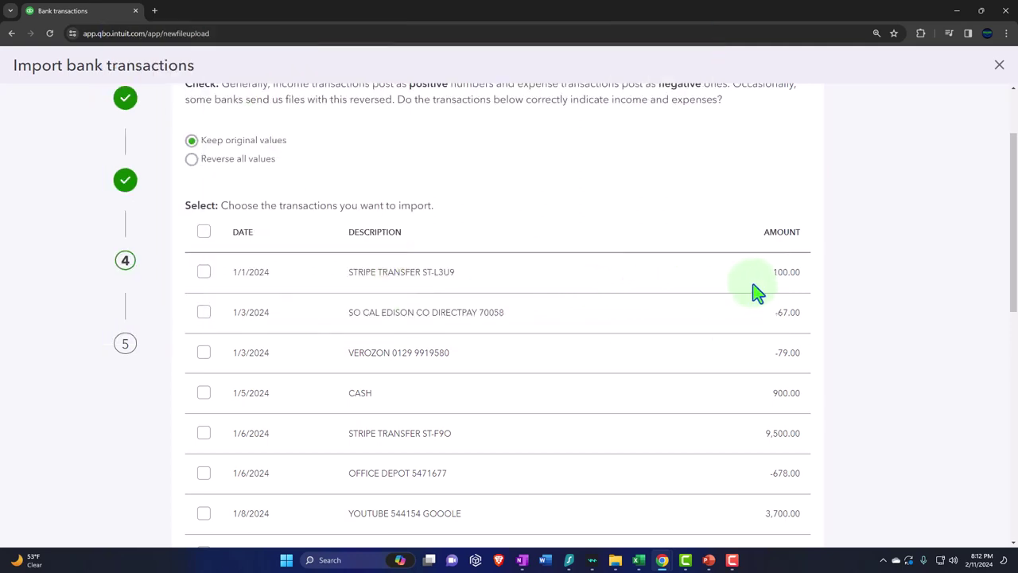
scroll(756, 293, "down", 1)
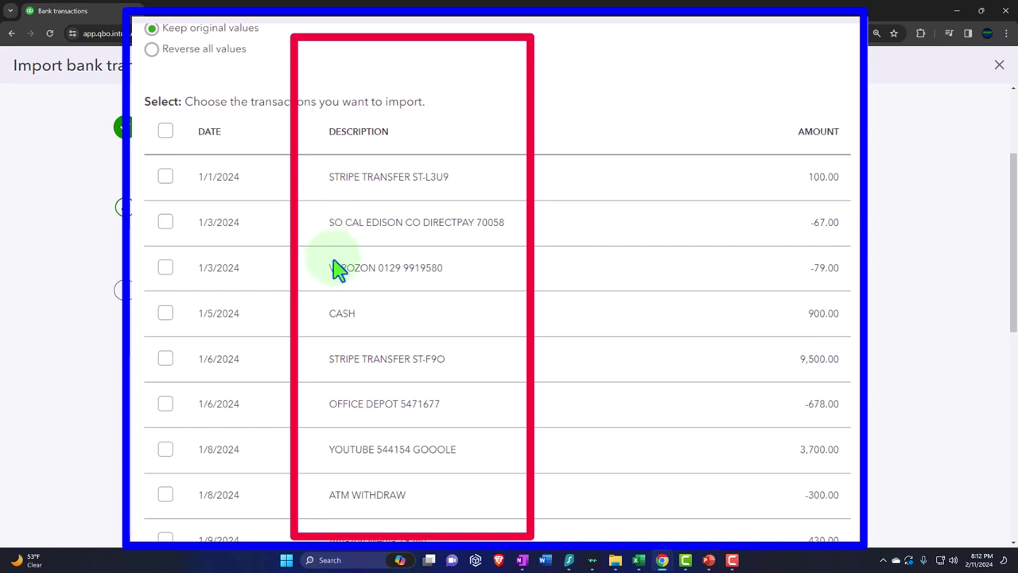
scroll(344, 262, "down", 1)
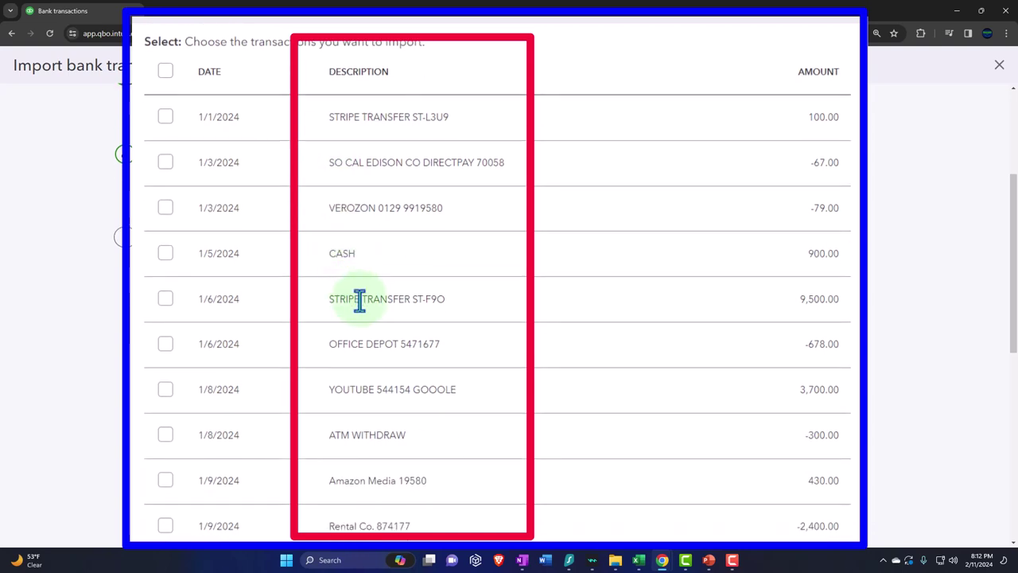
scroll(359, 299, "down", 1)
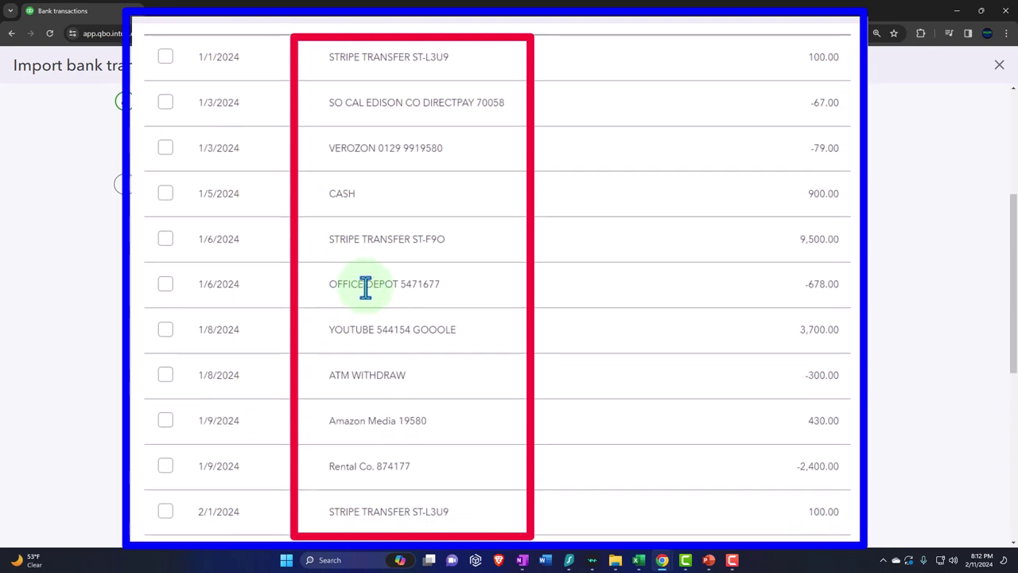
scroll(450, 296, "down", 1)
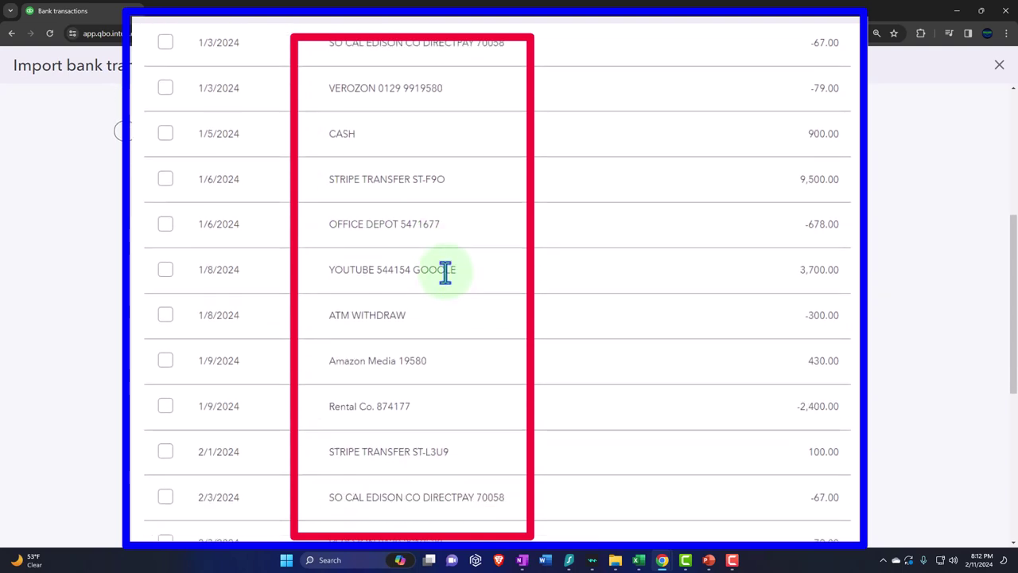
scroll(433, 271, "down", 1)
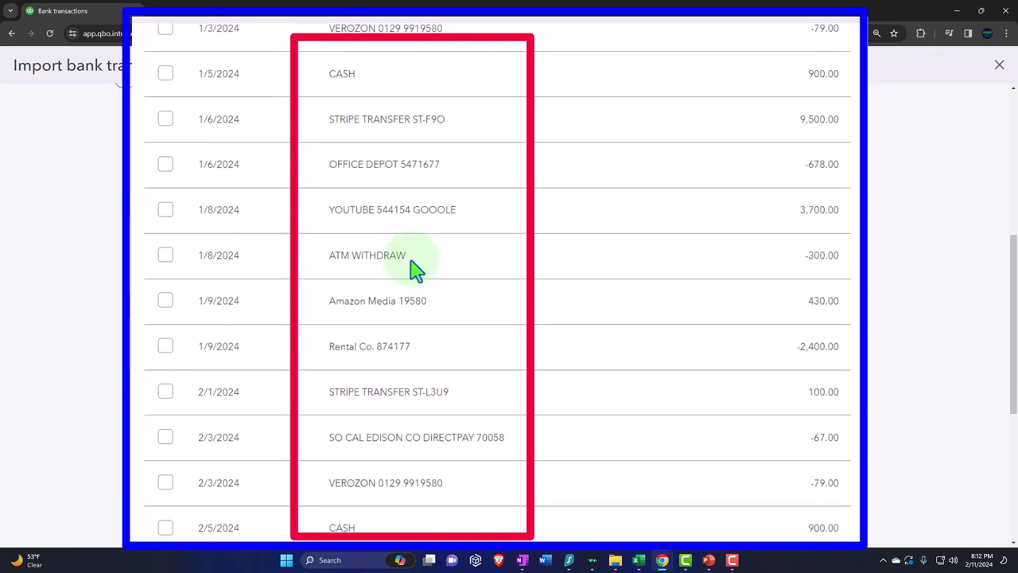
scroll(414, 268, "down", 8)
scroll(401, 326, "up", 4)
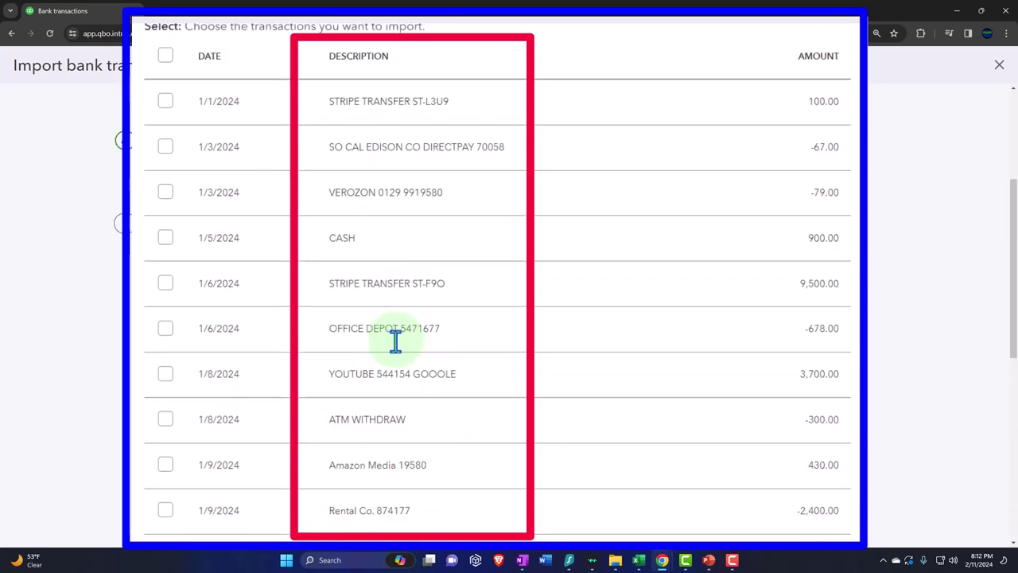
scroll(392, 350, "down", 2)
scroll(393, 358, "down", 10)
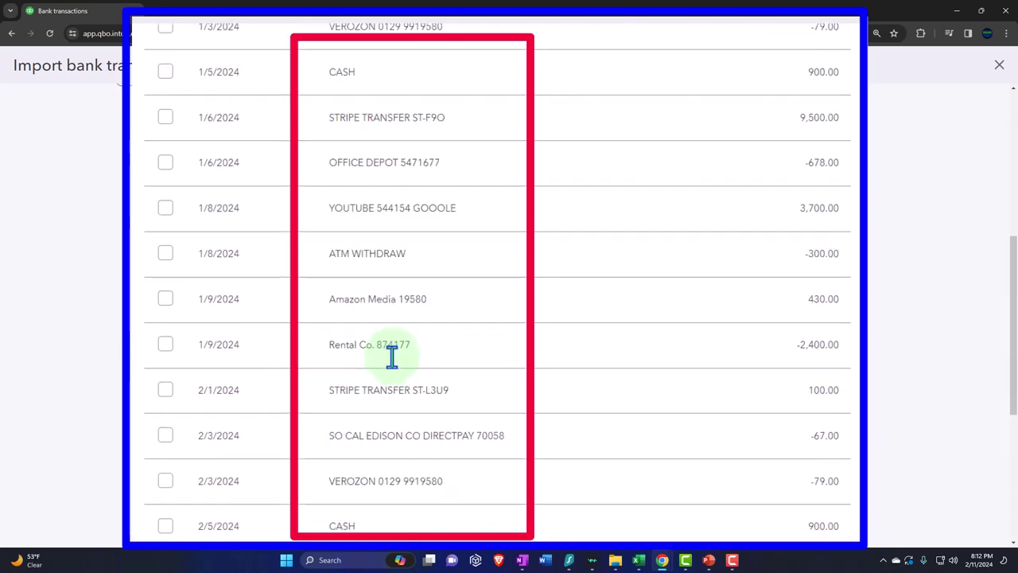
scroll(482, 391, "up", 10)
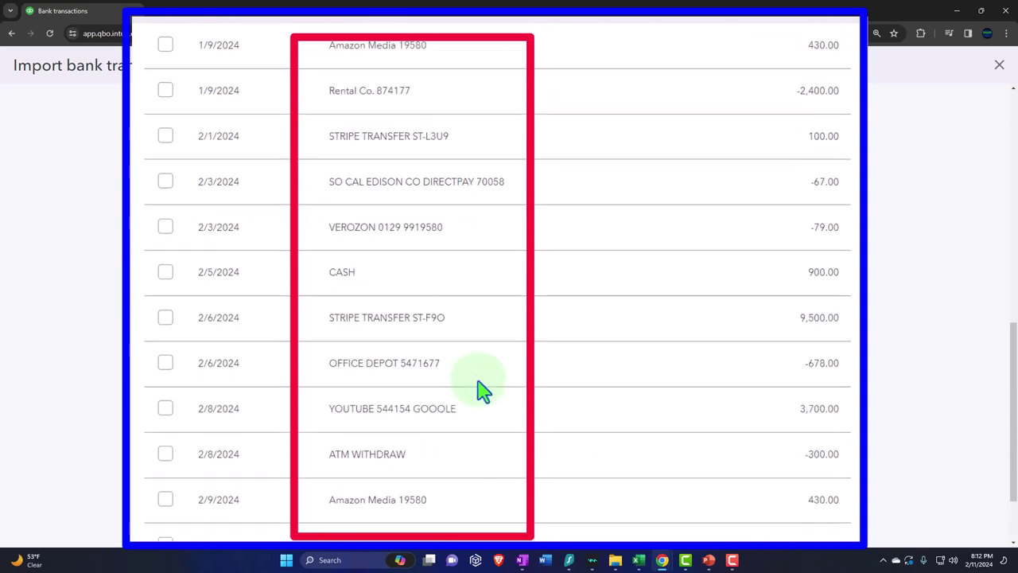
- Select all transactions for import and proceed to the confirmation
left_click(165, 248)
scroll(387, 375, "down", 8)
scroll(405, 402, "down", 3)
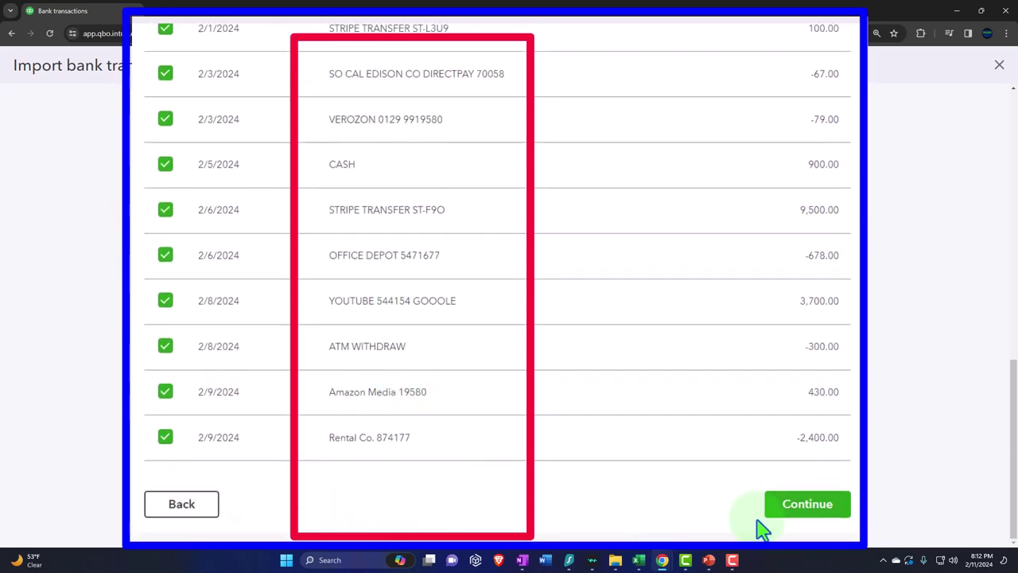
left_click(777, 513)
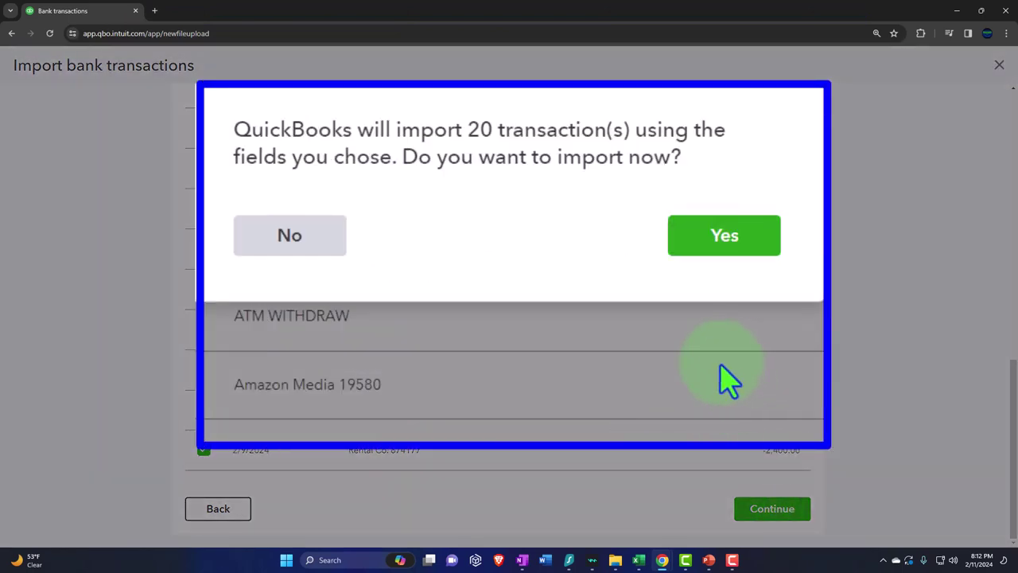
- Confirm importing the 20 transactions and close the Import completed screen
left_click(701, 252)
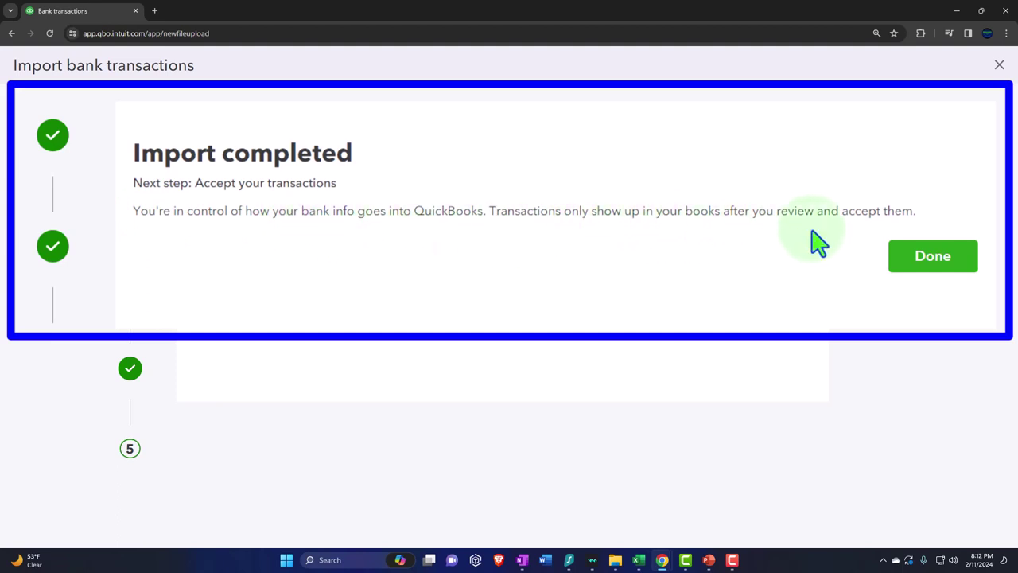
left_click(907, 259)
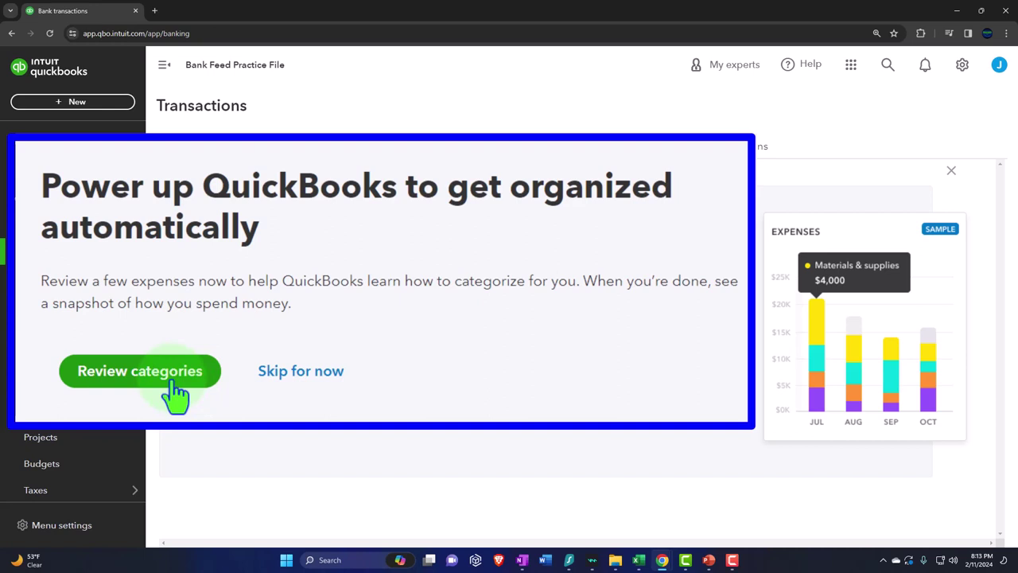
- Skip the category review, dismiss the categorization tip and panel, and close the payments banner
left_click(300, 372)
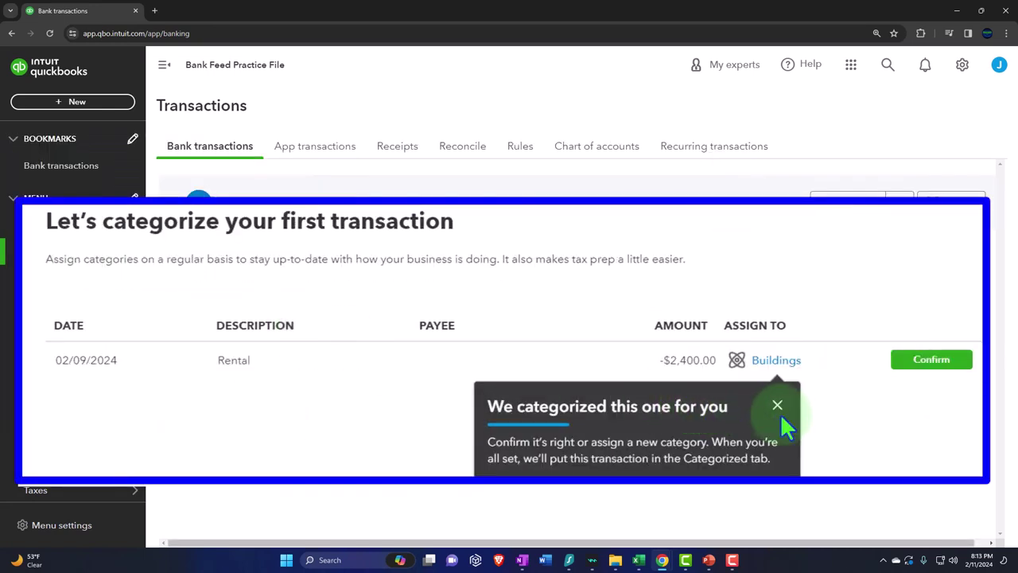
left_click(779, 411)
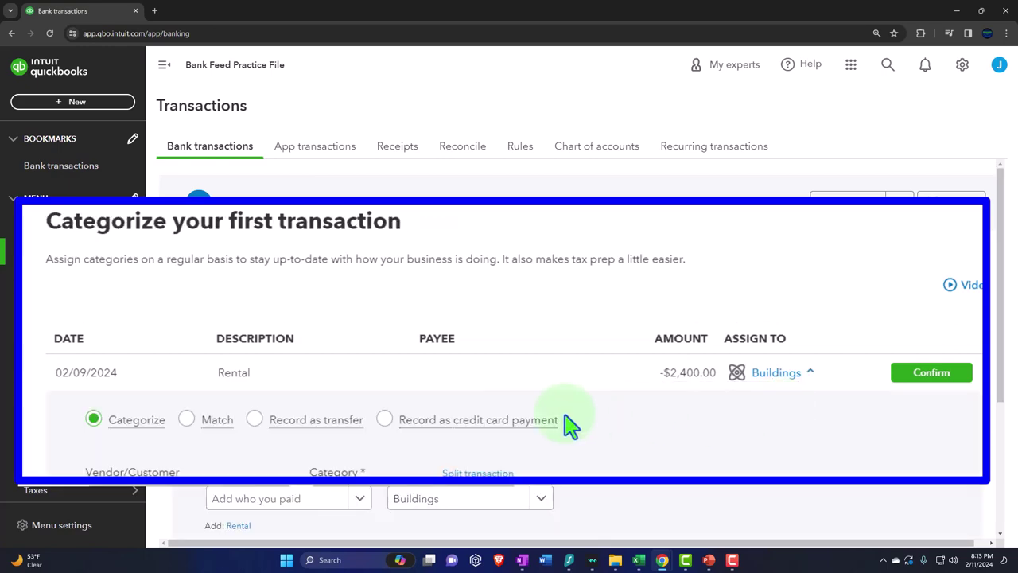
scroll(518, 391, "down", 5)
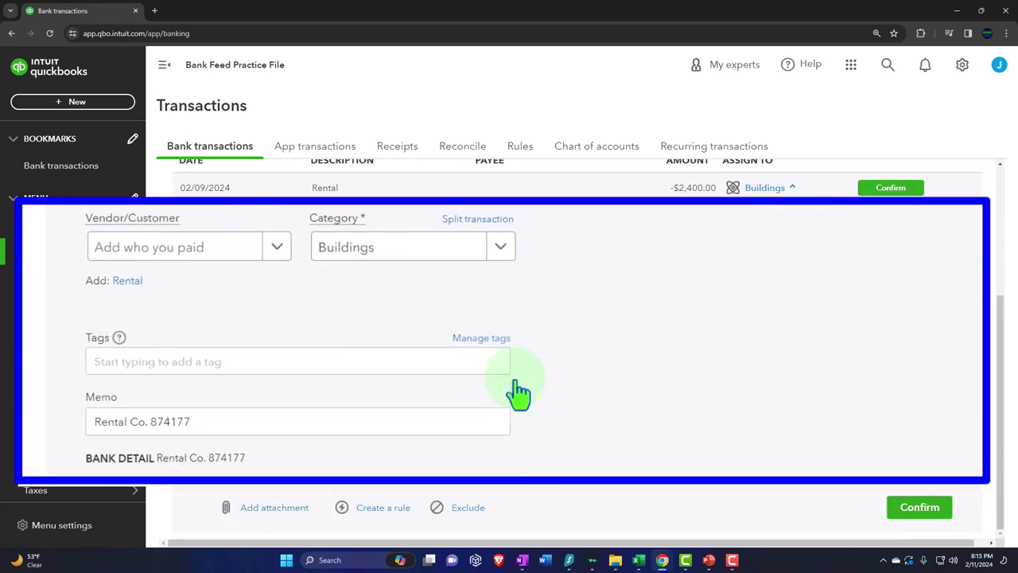
scroll(518, 391, "up", 5)
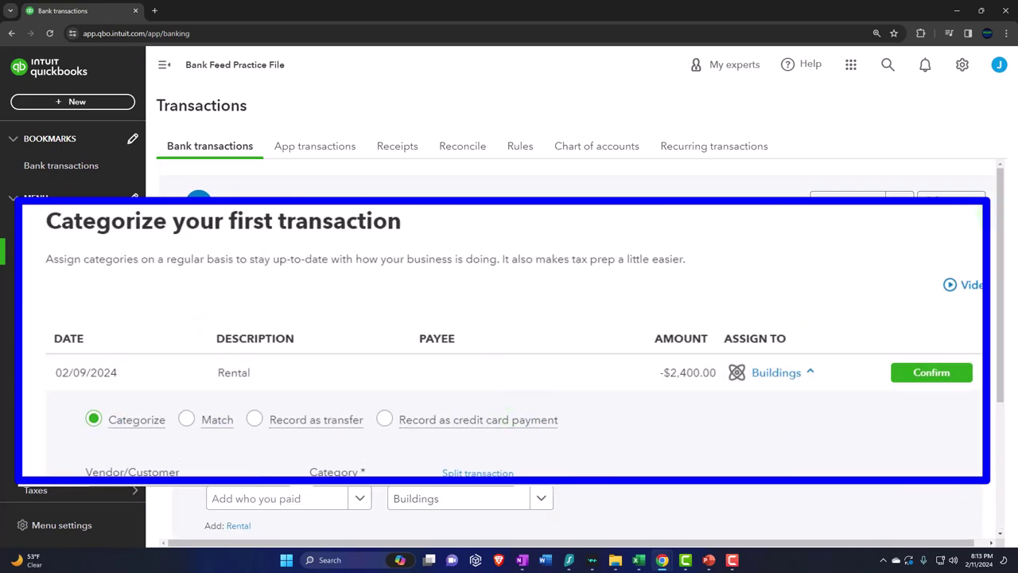
left_click(975, 261)
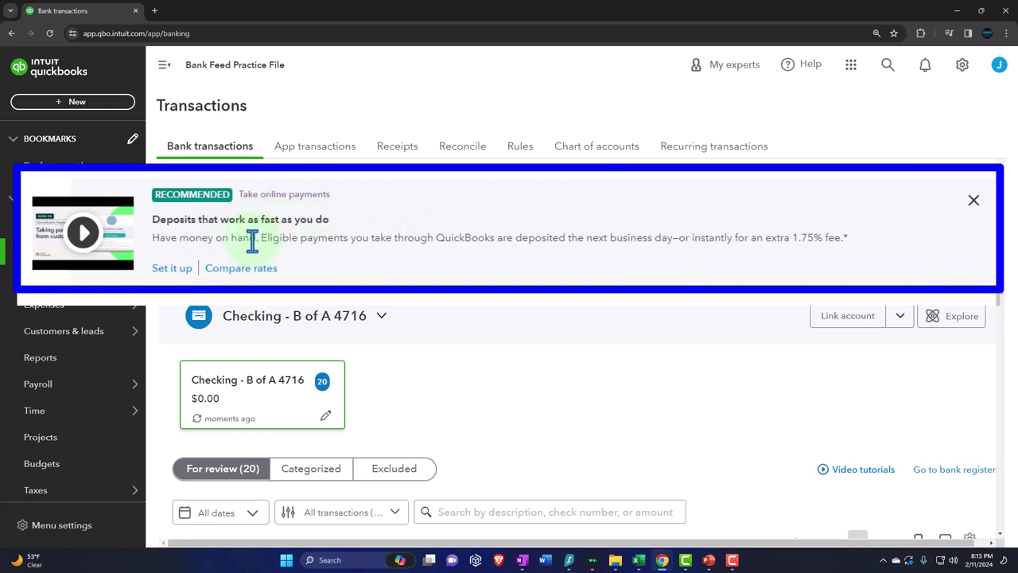
left_click(972, 202)
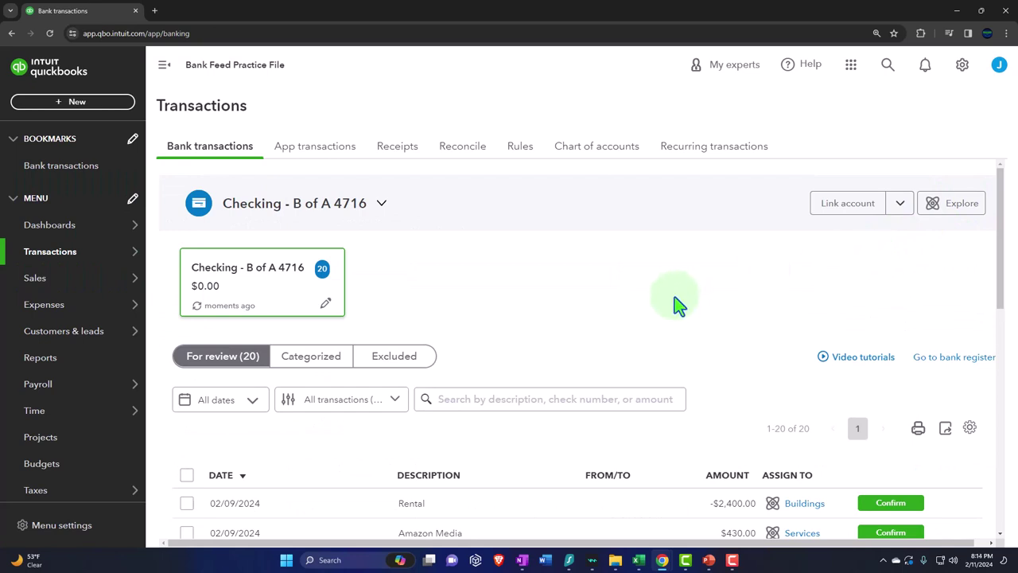
- Collapse the sidebar and scroll through the For review table's suggested categories
left_click(164, 64)
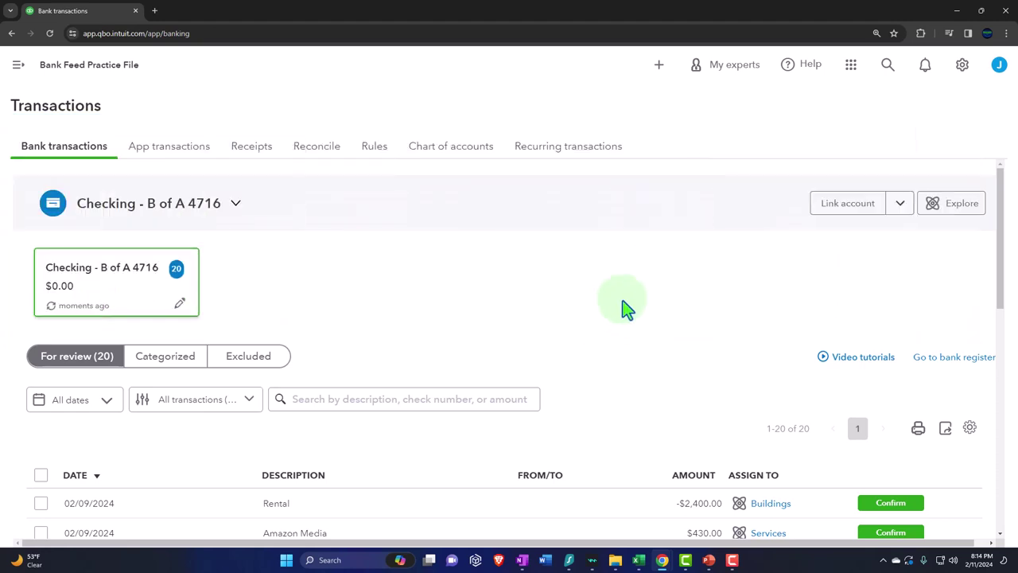
scroll(623, 309, "down", 1)
scroll(618, 300, "down", 3)
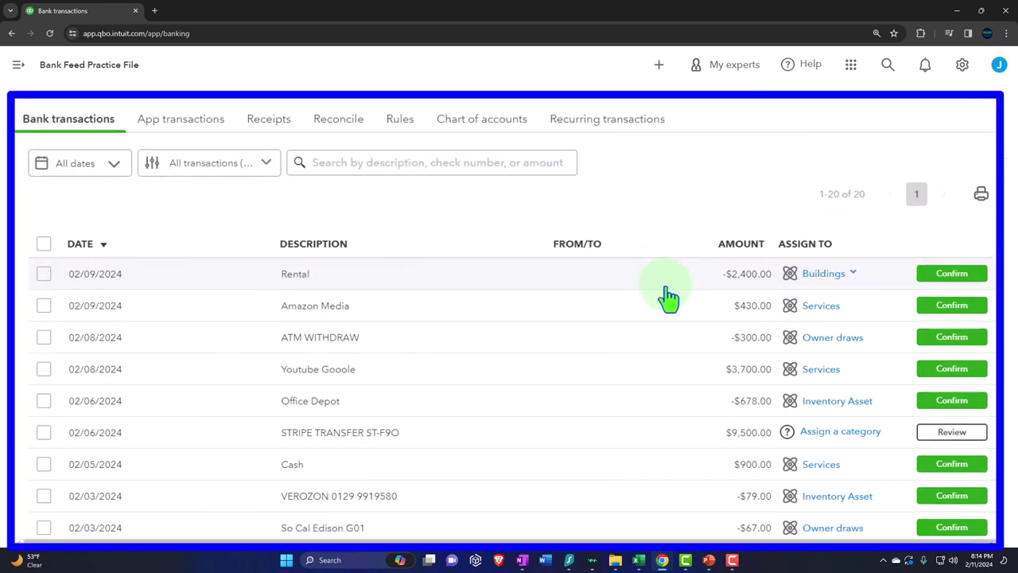
scroll(668, 295, "down", 1)
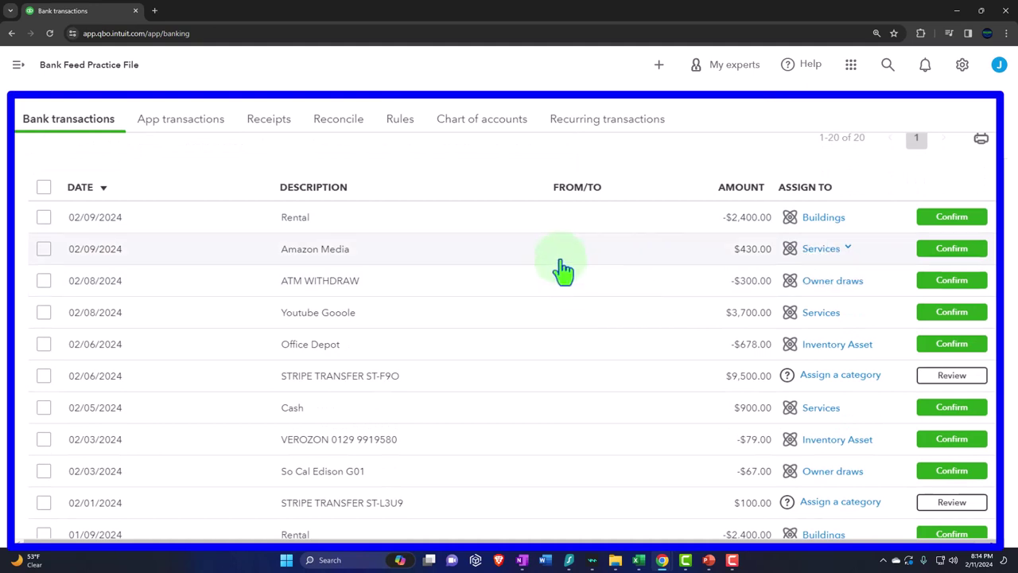
scroll(562, 270, "down", 1)
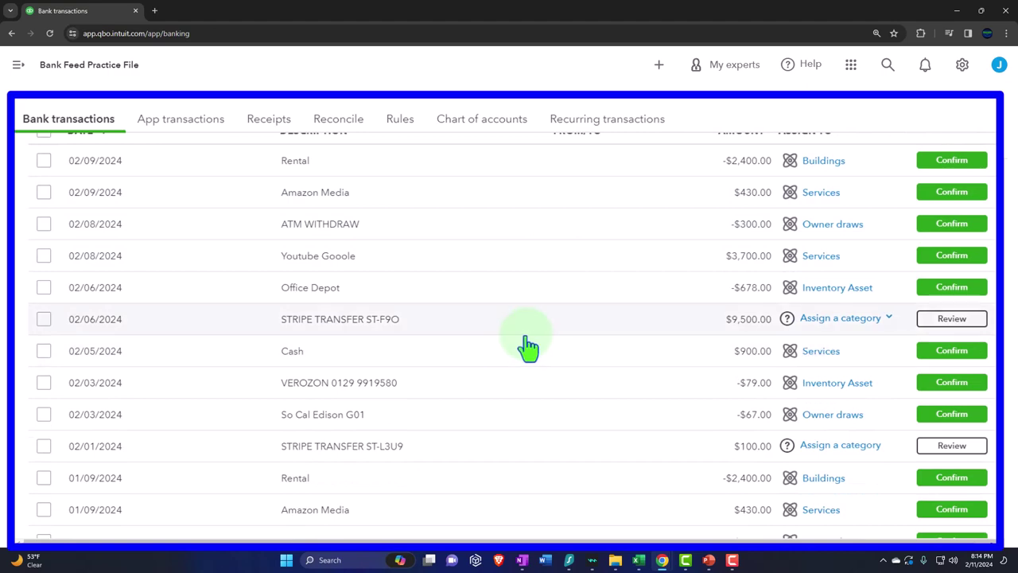
scroll(529, 346, "up", 6)
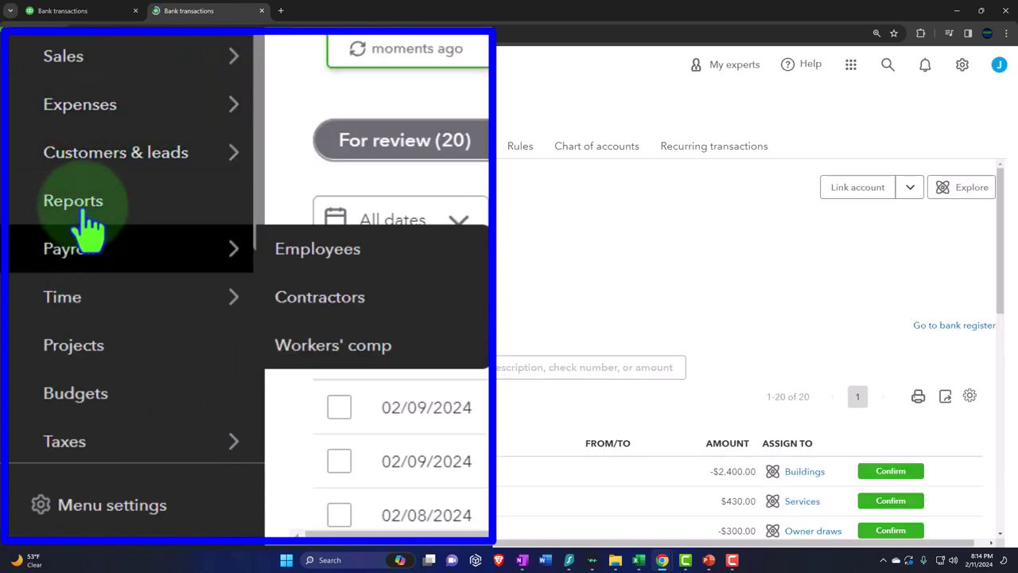
- Run the Balance Sheet report to confirm it's empty, then return to the Bank transactions tab
left_click(47, 357)
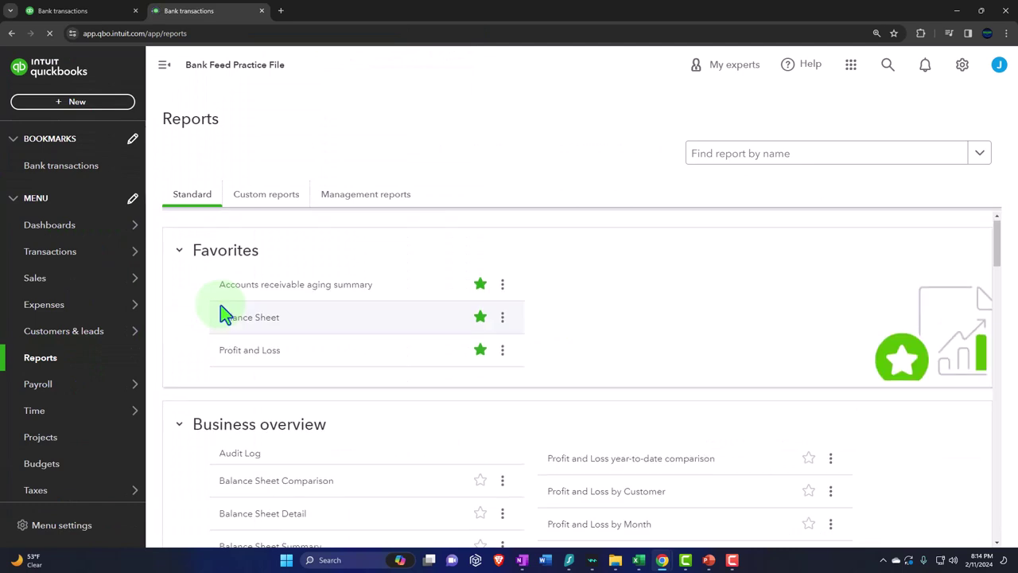
left_click(247, 371)
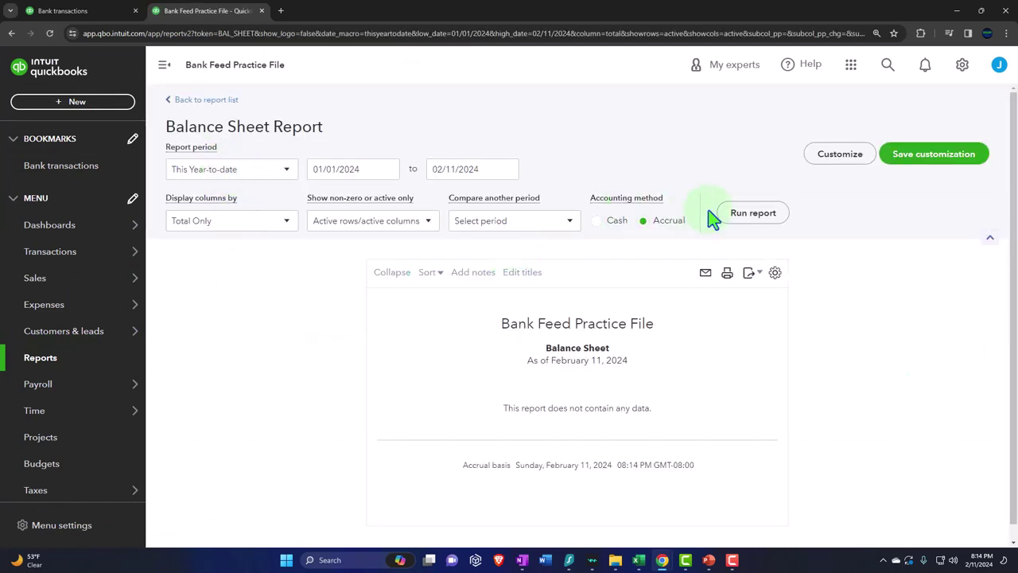
left_click(753, 217)
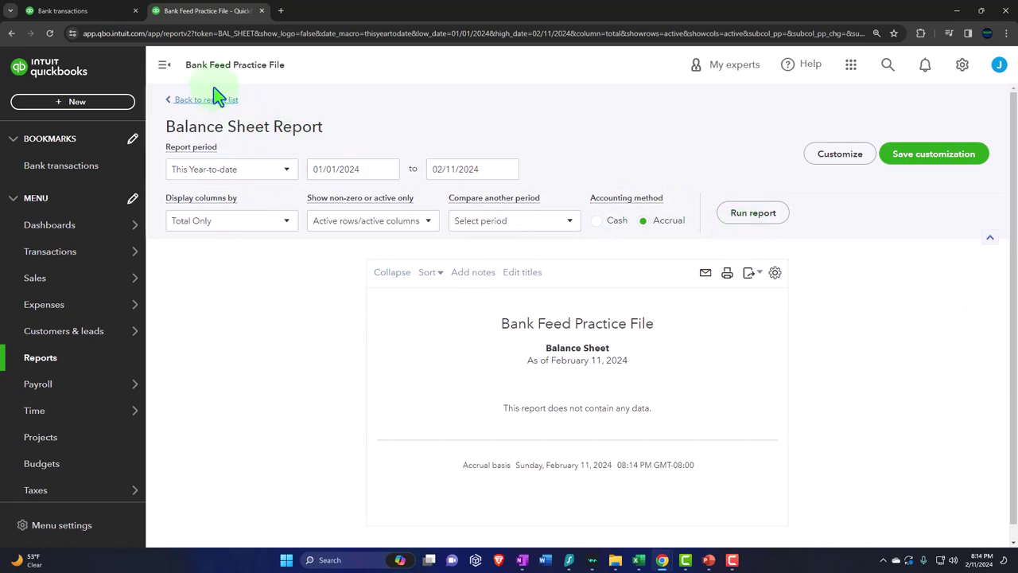
left_click(76, 11)
scroll(268, 348, "down", 3)
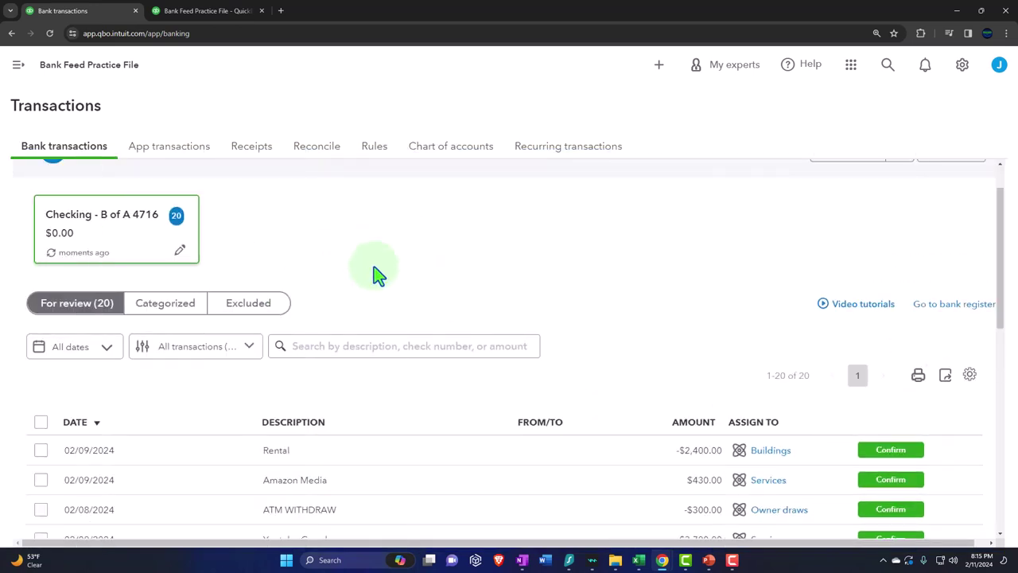
scroll(377, 274, "down", 3)
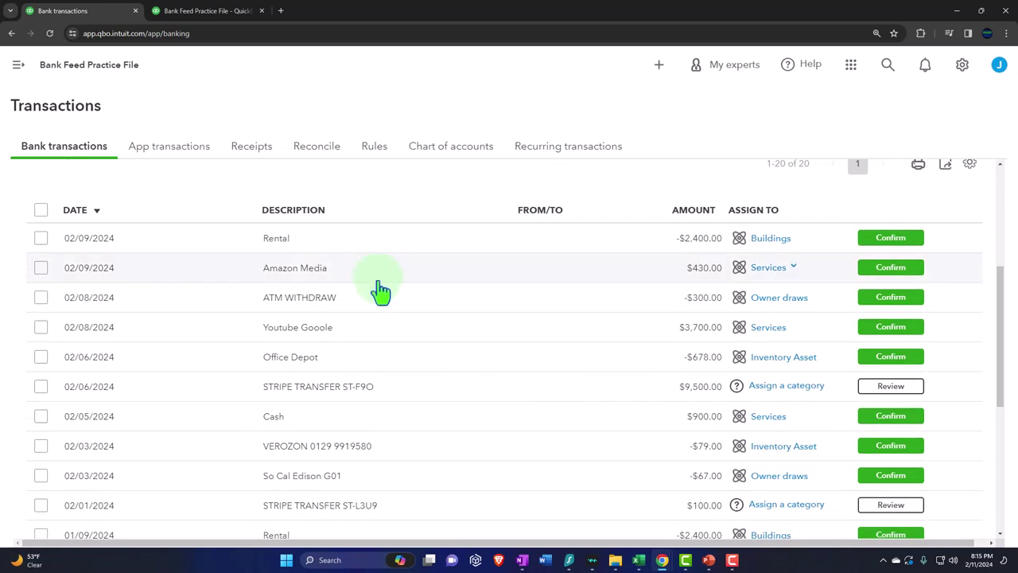